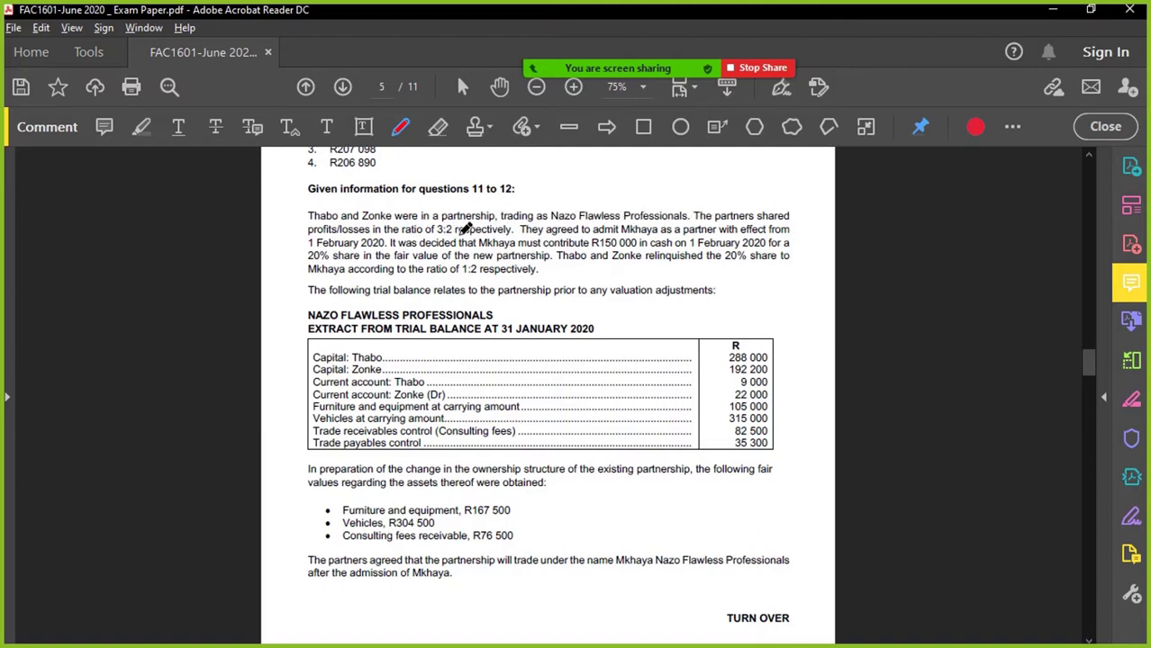
# - In Excel, label cell A108 'Q 11 & 12'
pyautogui.scroll(-5, 674, 408)
pyautogui.scroll(-6, 674, 408)
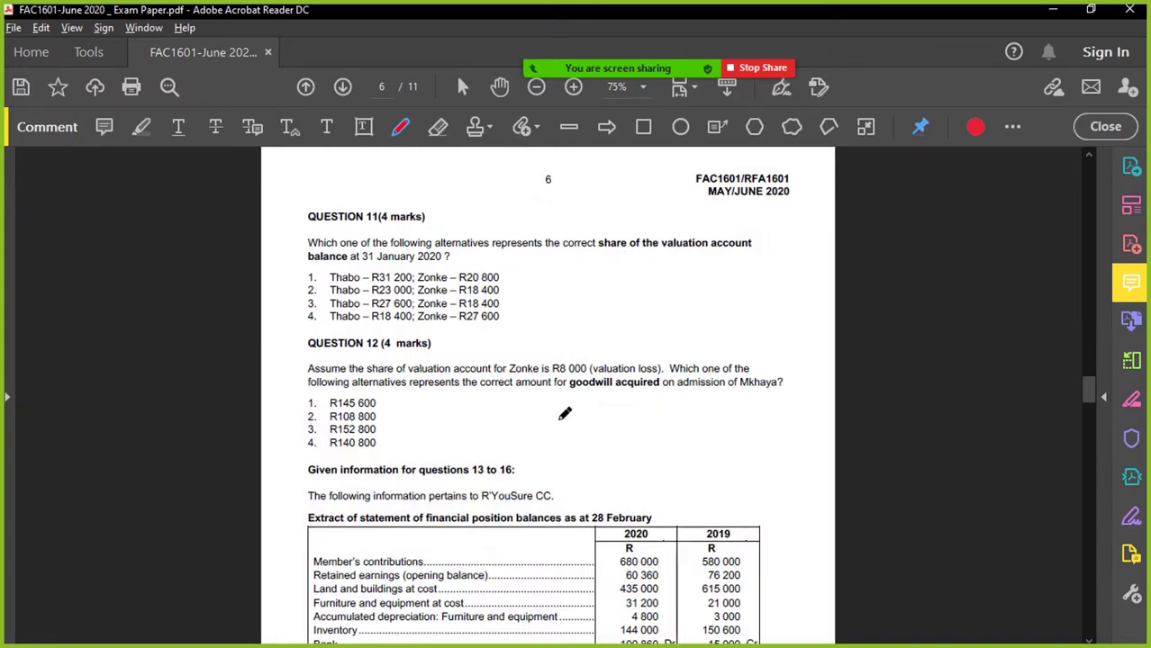
pyautogui.scroll(-1, 565, 413)
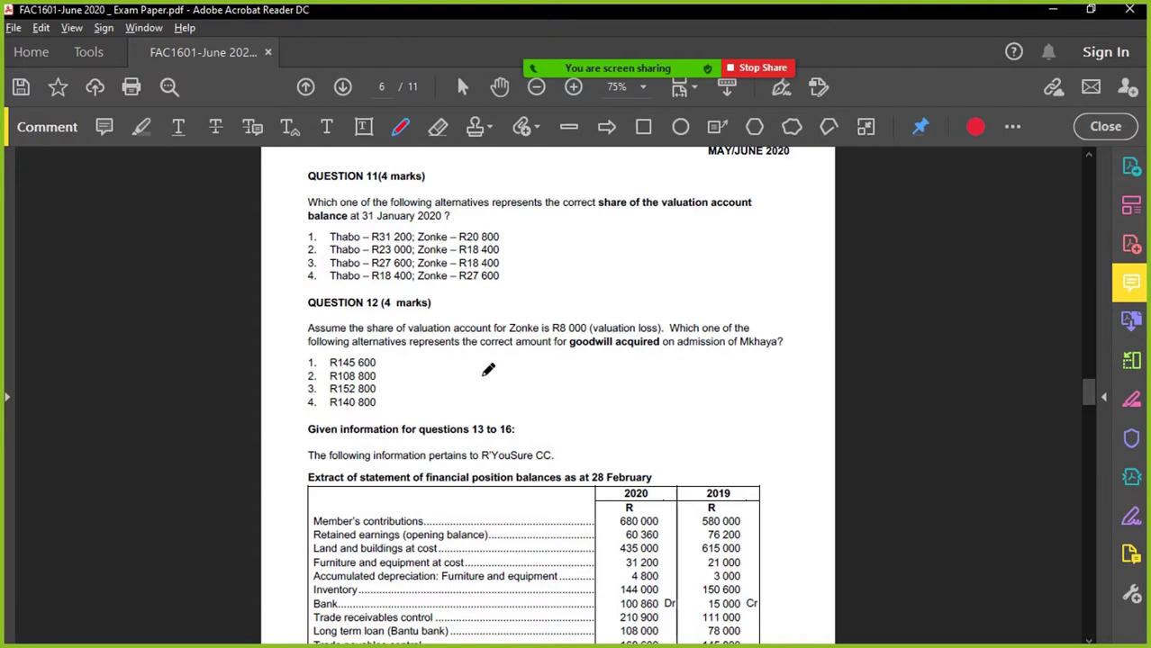
pyautogui.scroll(10, 513, 366)
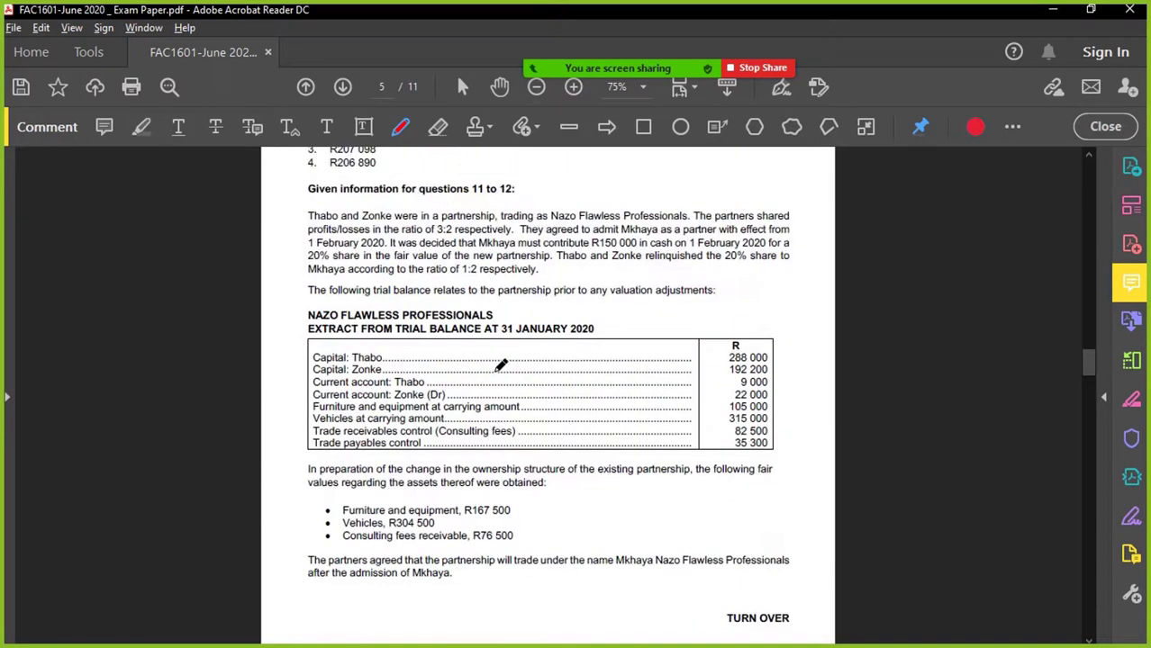
pyautogui.scroll(-1, 501, 365)
pyautogui.hotkey('alt', 'Tab')
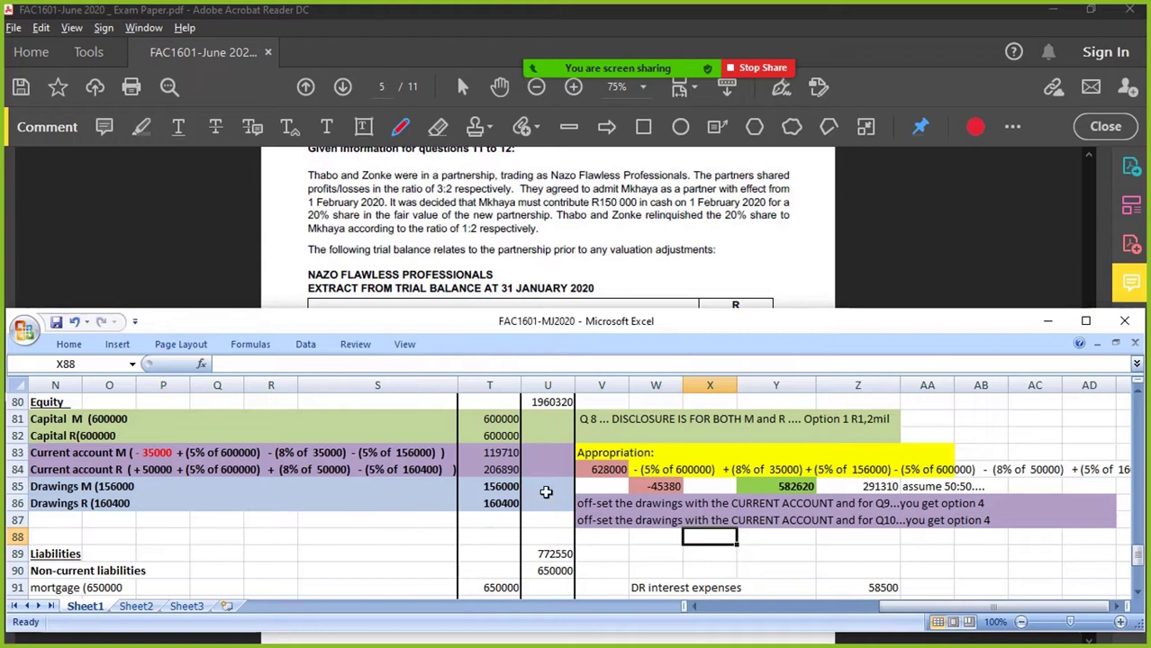
pyautogui.scroll(-8, 539, 491)
pyautogui.moveTo(950, 606); pyautogui.dragTo(591, 608)
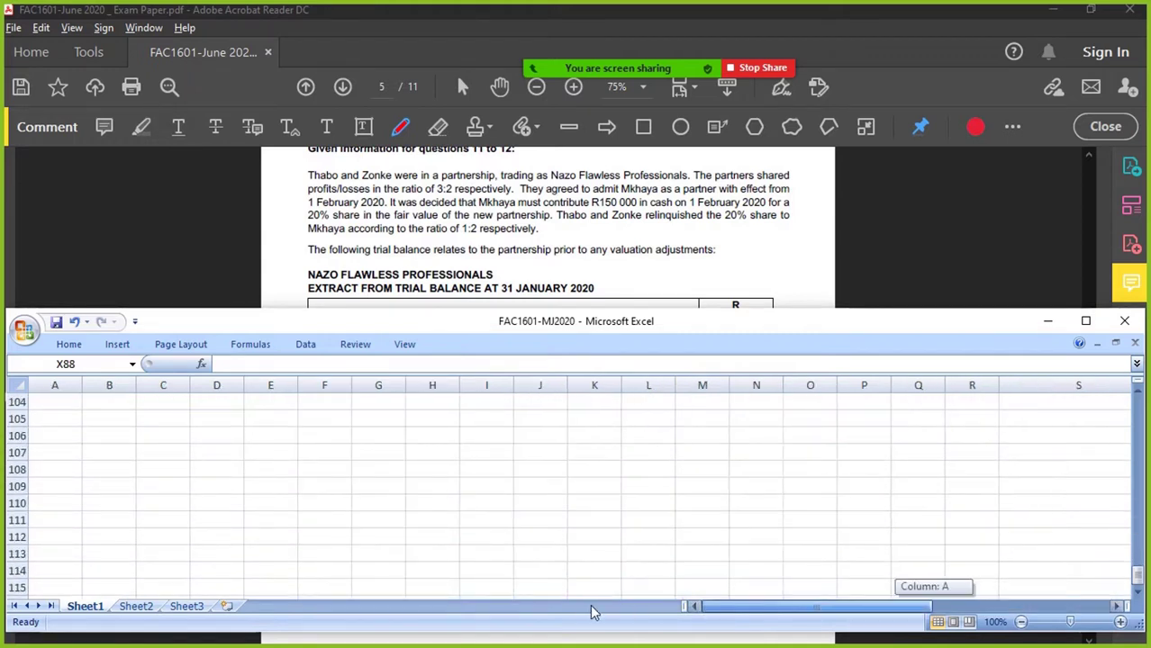
pyautogui.scroll(6, 478, 576)
pyautogui.scroll(-6, 479, 575)
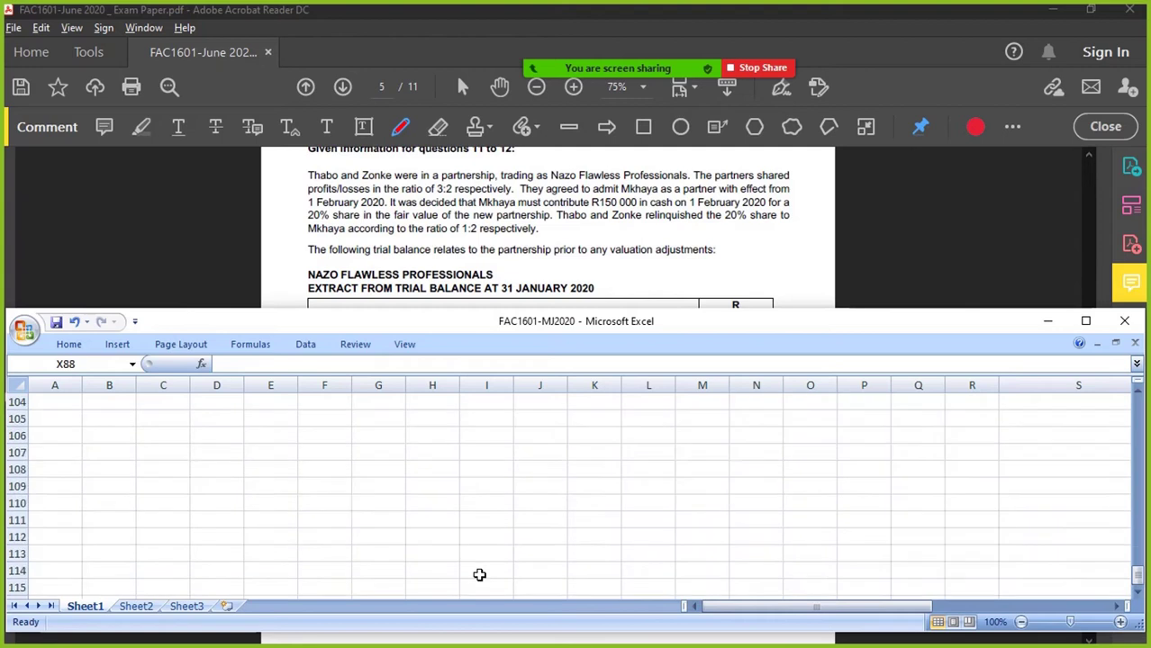
pyautogui.click(67, 467)
pyautogui.write('Q 11')
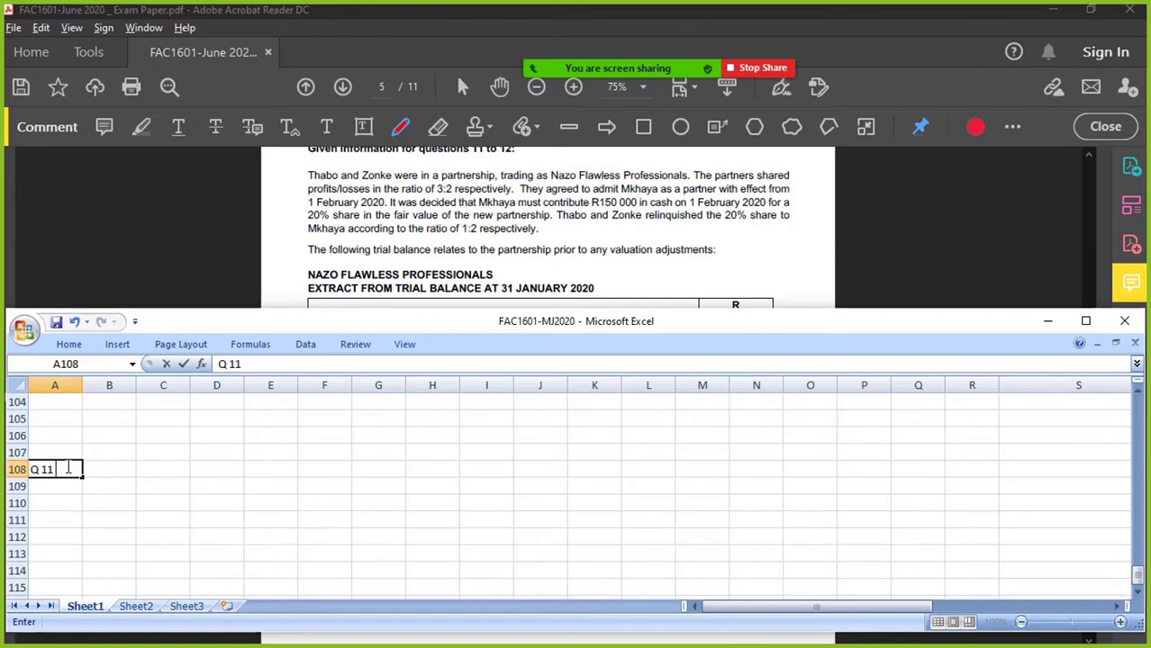
pyautogui.write(' & 12')
pyautogui.press('Return')
# - Add a bold 'Partnerships' heading in C108
pyautogui.click(67, 468)
pyautogui.press('Right')
pyautogui.press('Right')
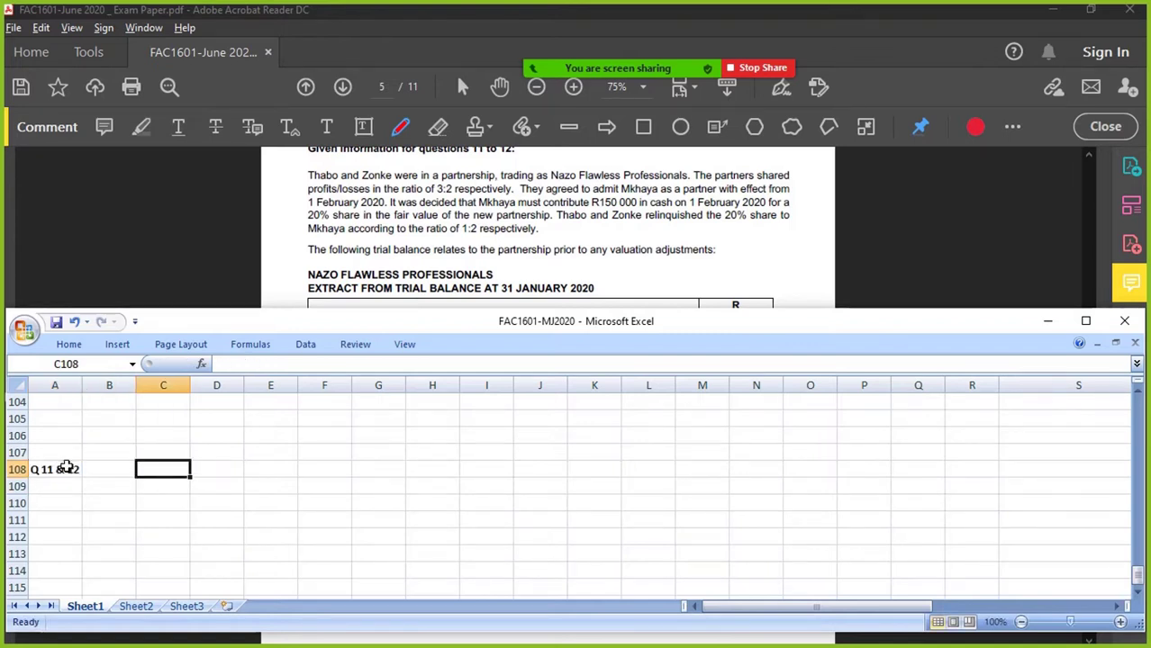
pyautogui.write('Partnerships')
pyautogui.press('Return')
pyautogui.press('Up')
pyautogui.hotkey('ctrl', 'b')
# - List partners T and Z in C109:C110
pyautogui.press('Down')
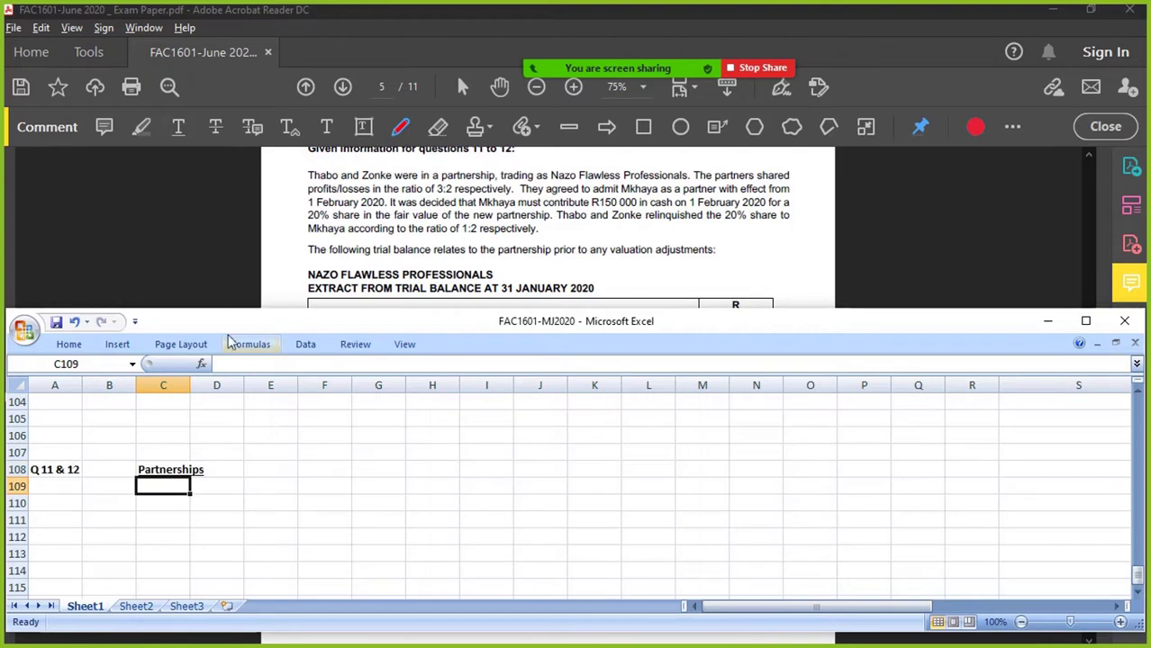
pyautogui.write('T')
pyautogui.press('Return')
pyautogui.write('Z')
pyautogui.press('Return')
pyautogui.press('Up')
pyautogui.press('Up')
# - Enter the old shares 3/5 for T and 2/5 for Z in D109:D110
pyautogui.press('Right')
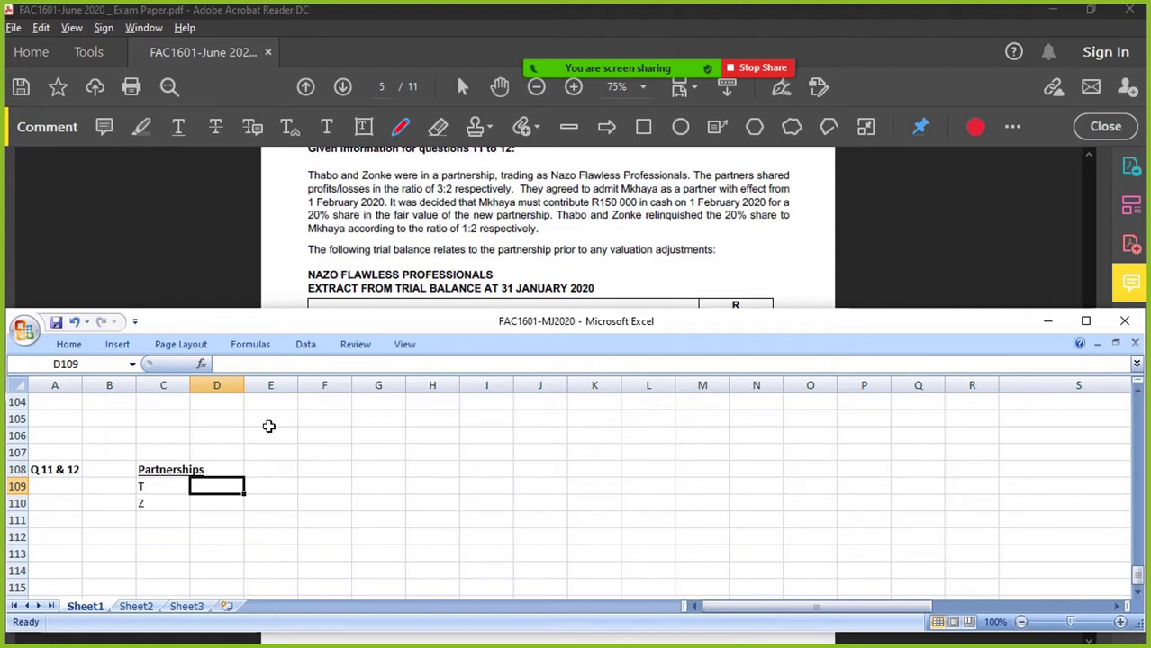
pyautogui.write("'3")
pyautogui.press('Return')
pyautogui.press('Up')
pyautogui.hotkey('ctrl', 'c')
pyautogui.press('Down')
pyautogui.hotkey('ctrl', 'v')
pyautogui.press('F2')
pyautogui.press('Left')
pyautogui.press('Left')
pyautogui.press('Left')
pyautogui.press('Delete')
pyautogui.write('2')
pyautogui.press('Return')
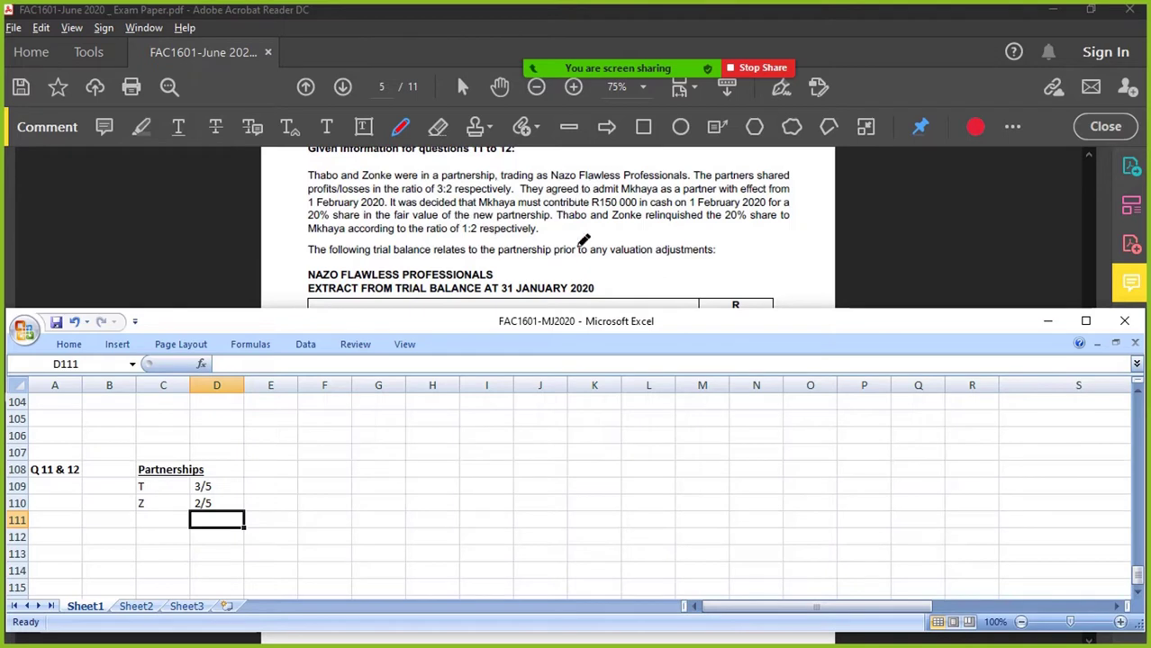
# - Copy the T and Z partner rows to I109, clearing the copied shares
pyautogui.moveTo(163, 482); pyautogui.dragTo(216, 503)
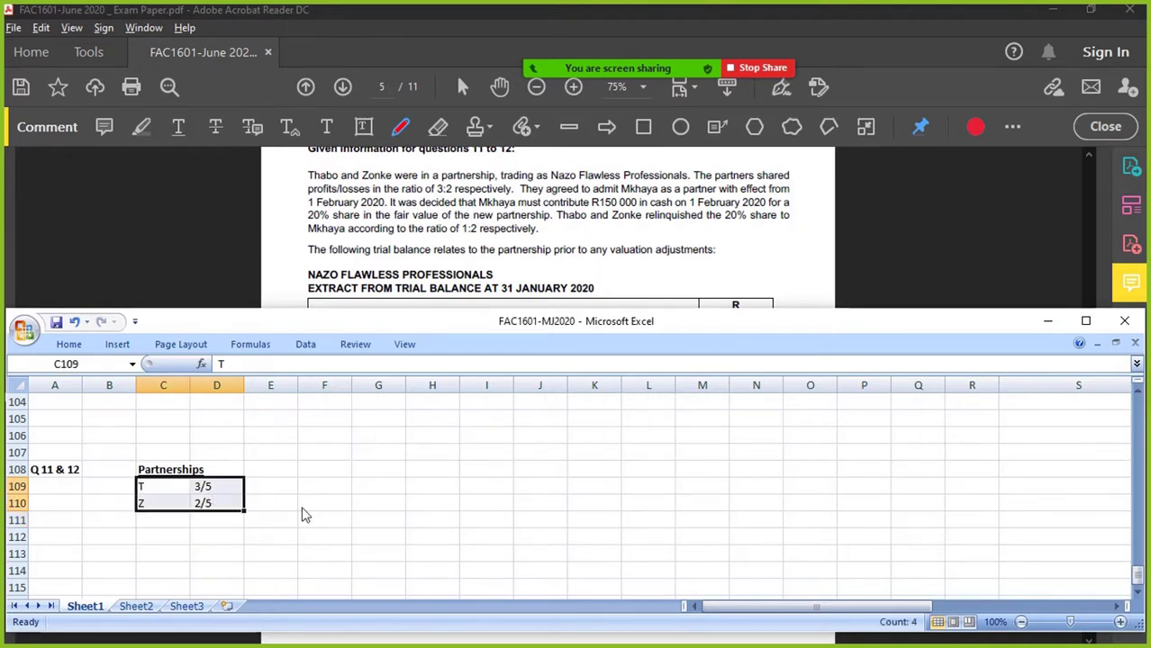
pyautogui.hotkey('ctrl', 'c')
pyautogui.click(486, 485)
pyautogui.hotkey('ctrl', 'v')
pyautogui.moveTo(540, 488); pyautogui.dragTo(541, 502)
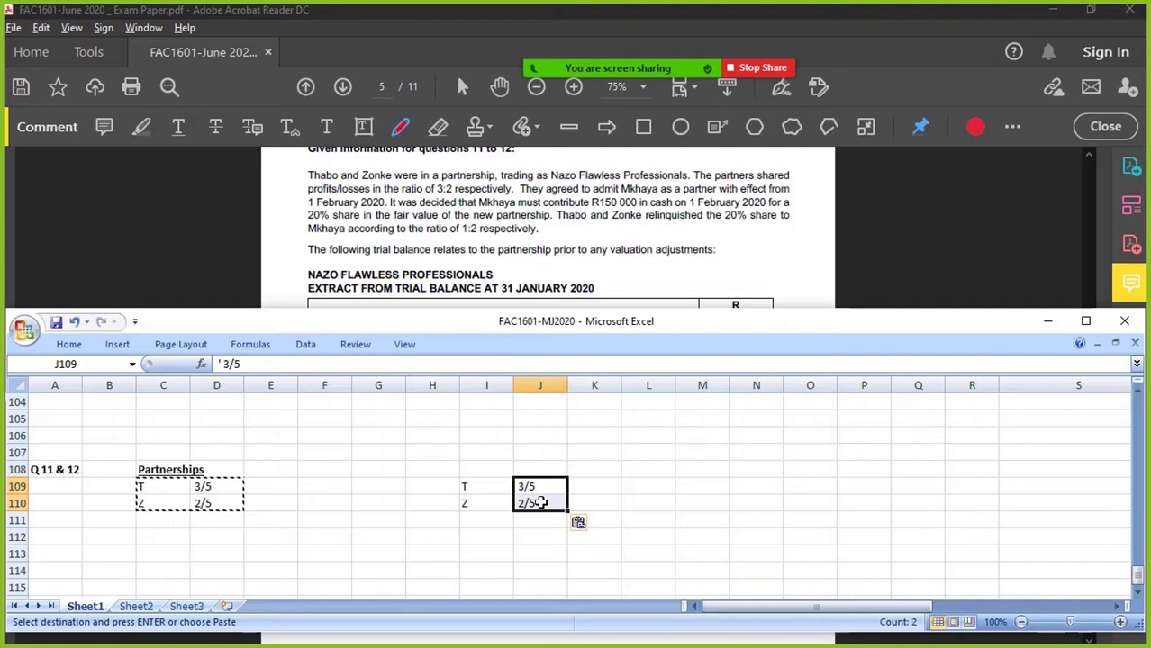
pyautogui.press('Delete')
# - Add partner M in I111 with the note 'contribute 150000 for 1/5' in K111
pyautogui.click(486, 520)
pyautogui.write('M')
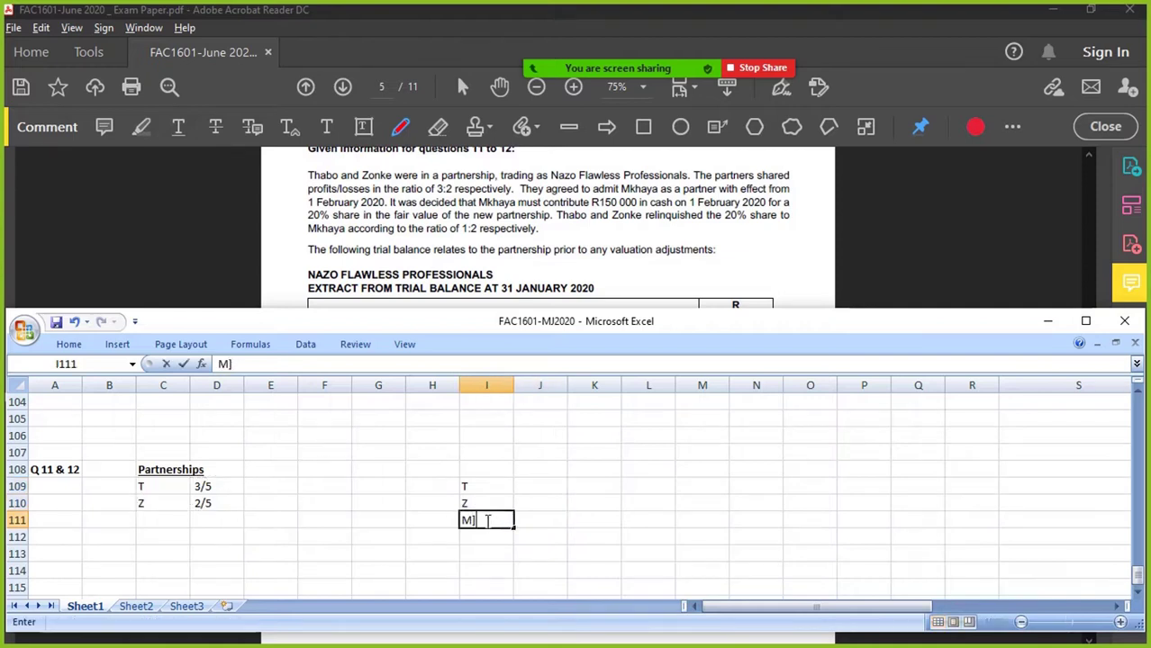
pyautogui.press('Return')
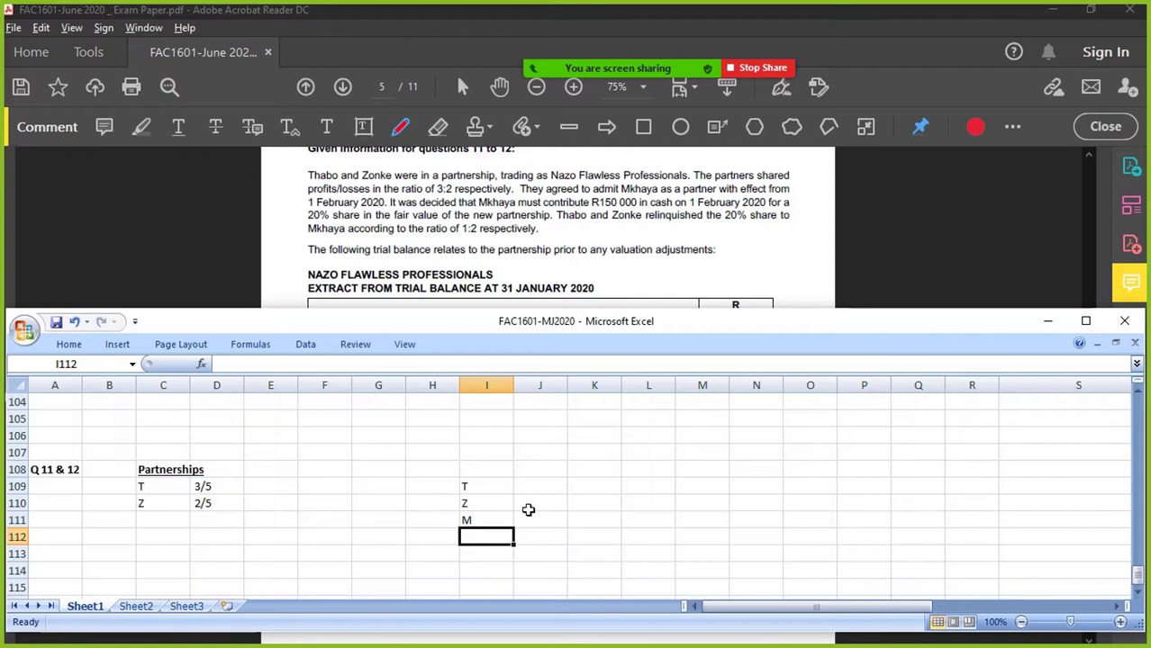
pyautogui.click(605, 522)
pyautogui.write('contrib')
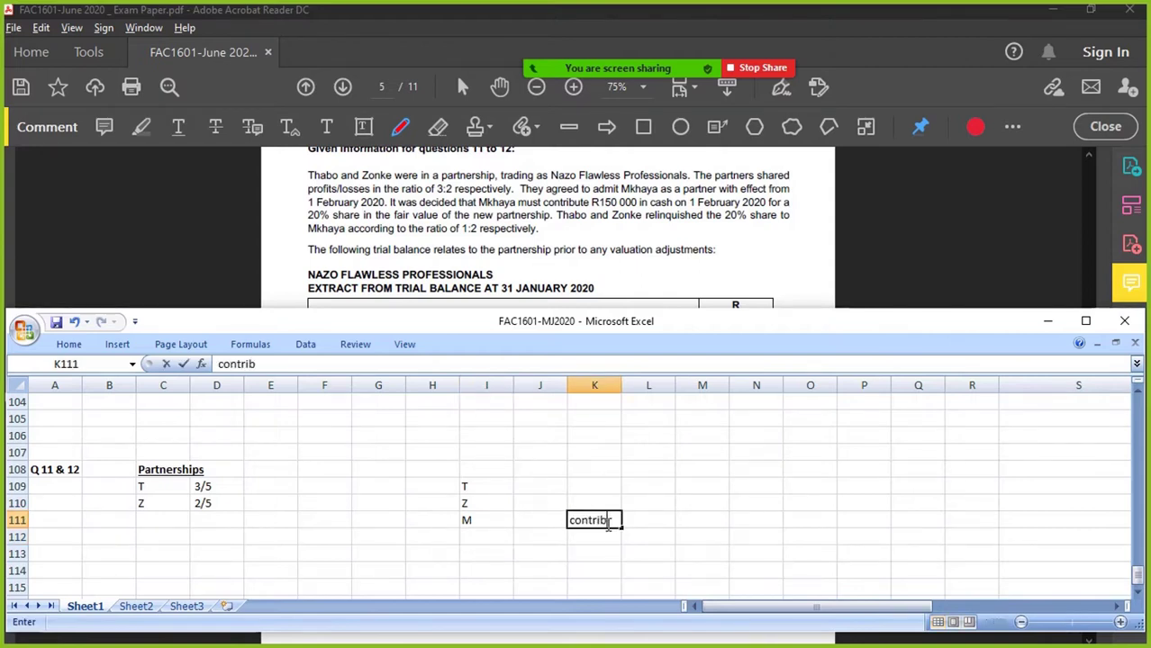
pyautogui.write('ute 150000')
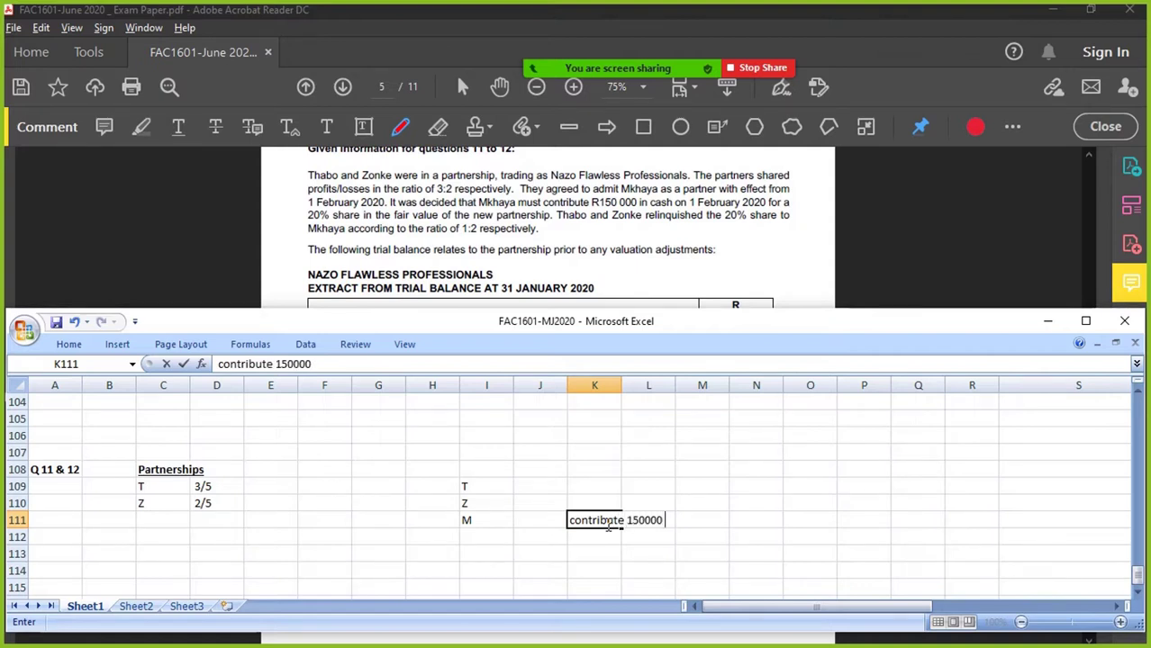
pyautogui.write(' for 1/5')
pyautogui.press('Return')
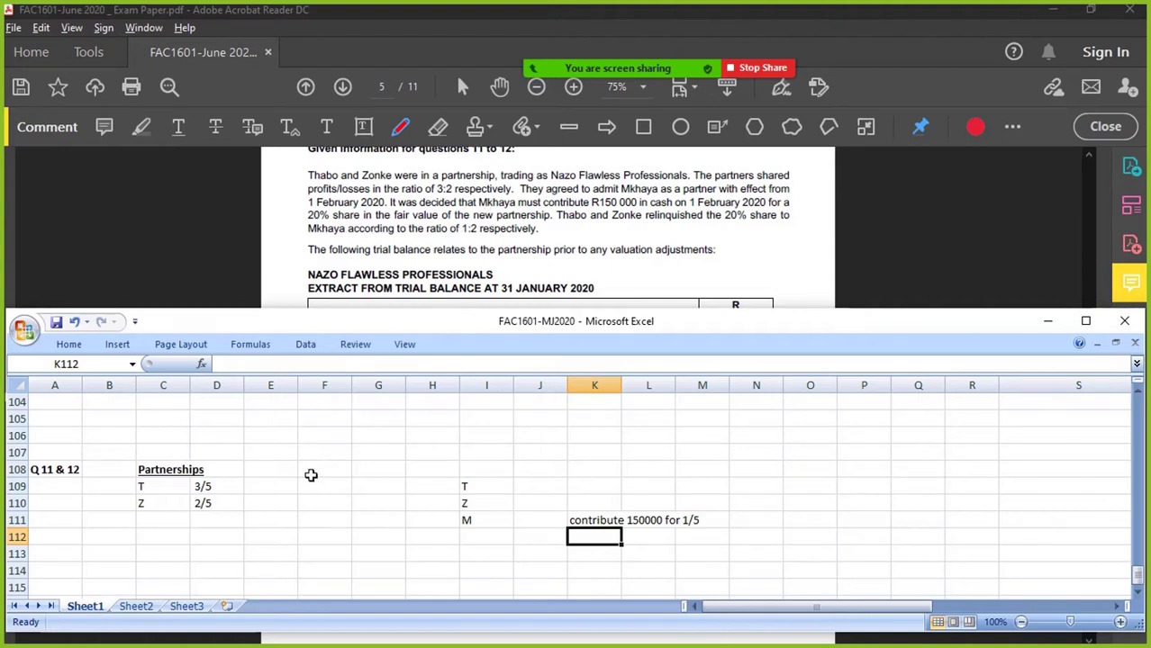
# - Note 'less 1/3 of 1/5 =' for T in E109 and 'less 2/3 of 1/5 =' for Z in E110
pyautogui.click(277, 486)
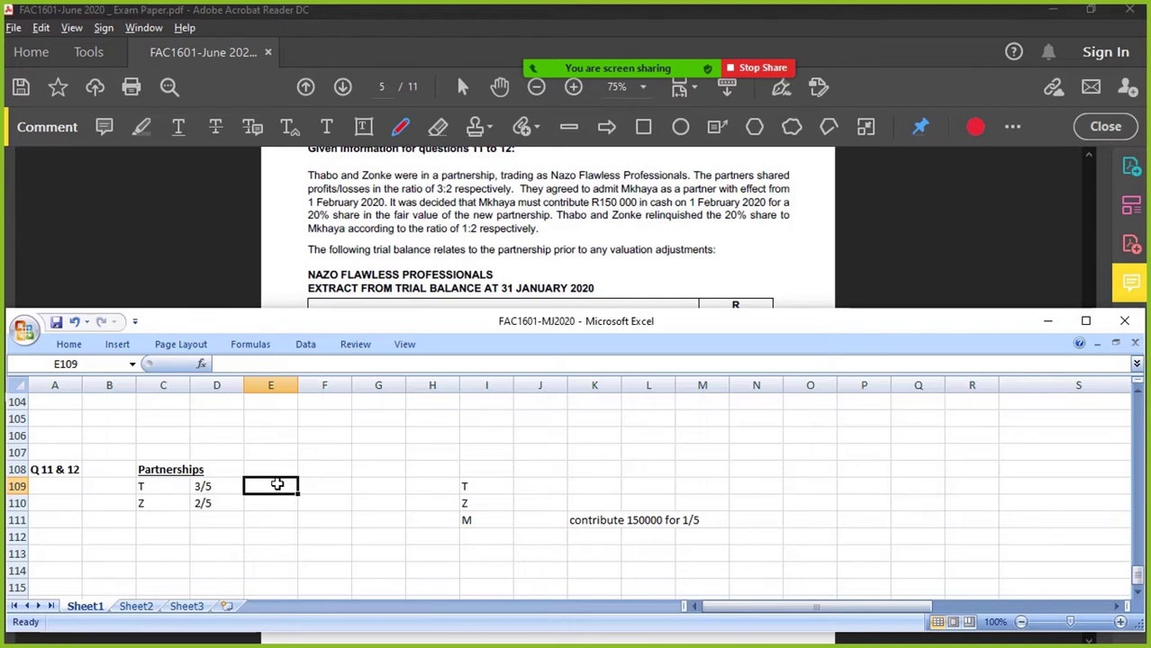
pyautogui.write('less 1/3')
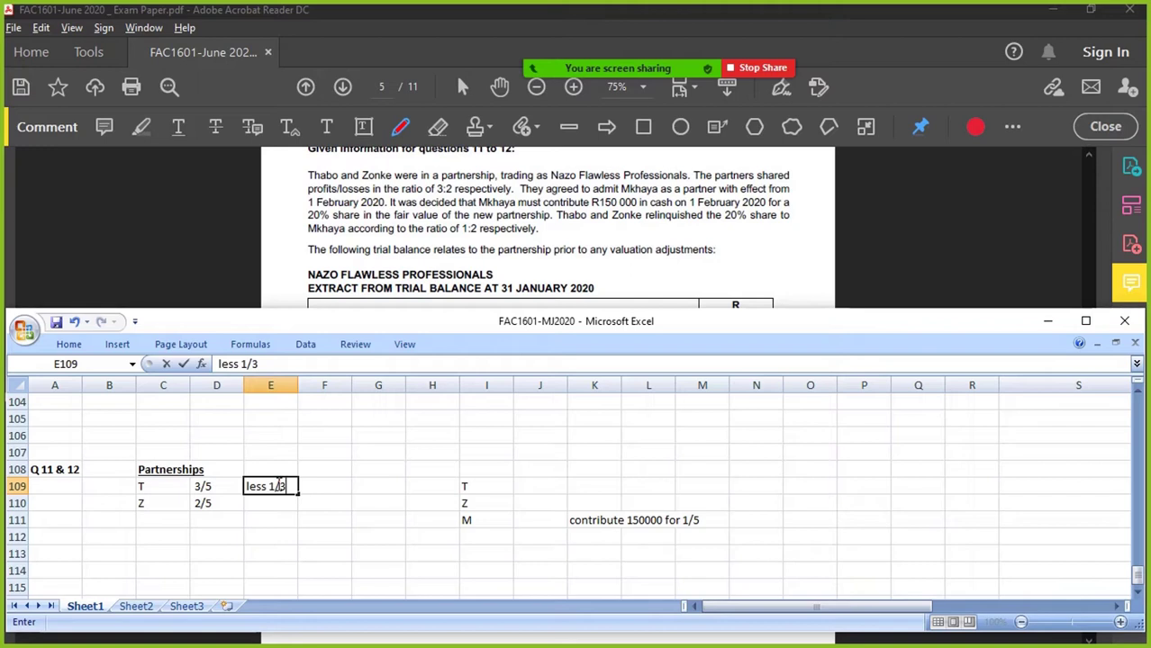
pyautogui.write(' of 1/5 =')
pyautogui.press('Return')
pyautogui.click(277, 486)
pyautogui.hotkey('ctrl', 'c')
pyautogui.press('Down')
pyautogui.hotkey('ctrl', 'v')
pyautogui.press('F2')
pyautogui.press('Left')
pyautogui.press('Left')
pyautogui.press('Left')
pyautogui.press('Left')
pyautogui.press('Left')
pyautogui.press('Left')
pyautogui.press('Left')
pyautogui.press('Left')
pyautogui.press('Left')
pyautogui.press('Left')
pyautogui.press('Left')
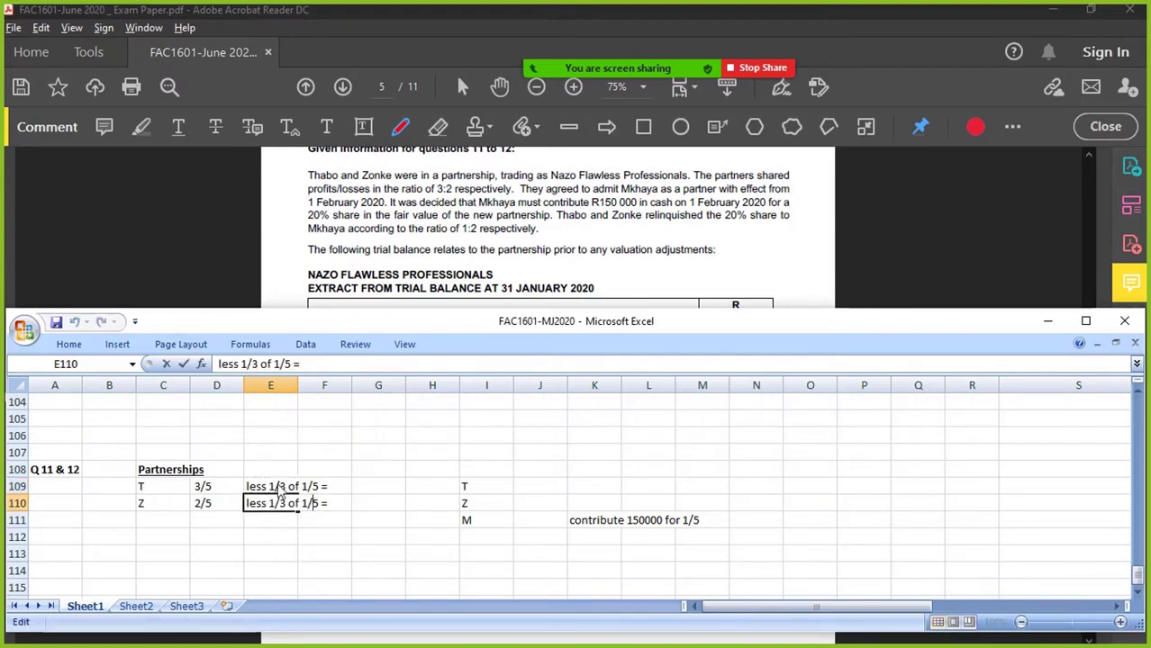
pyautogui.press('BackSpace')
pyautogui.write('2')
pyautogui.press('Return')
pyautogui.press('Up')
pyautogui.press('Down')
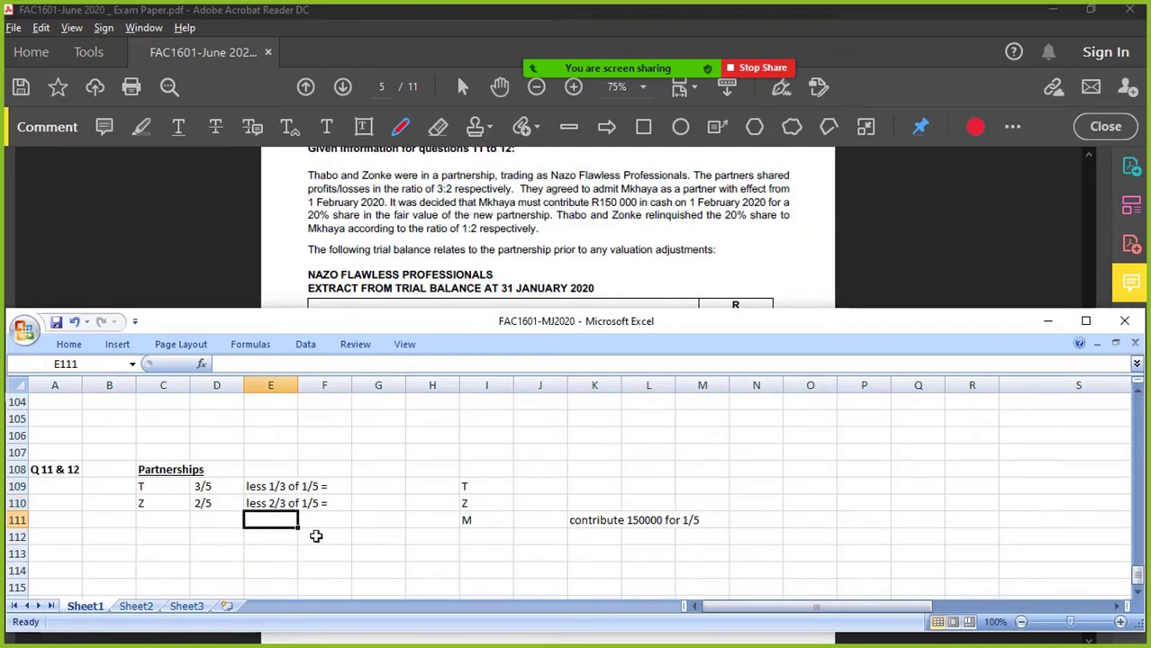
# - Complete the notes with the results 1/15 for T and 2/15 for Z
pyautogui.click(276, 486)
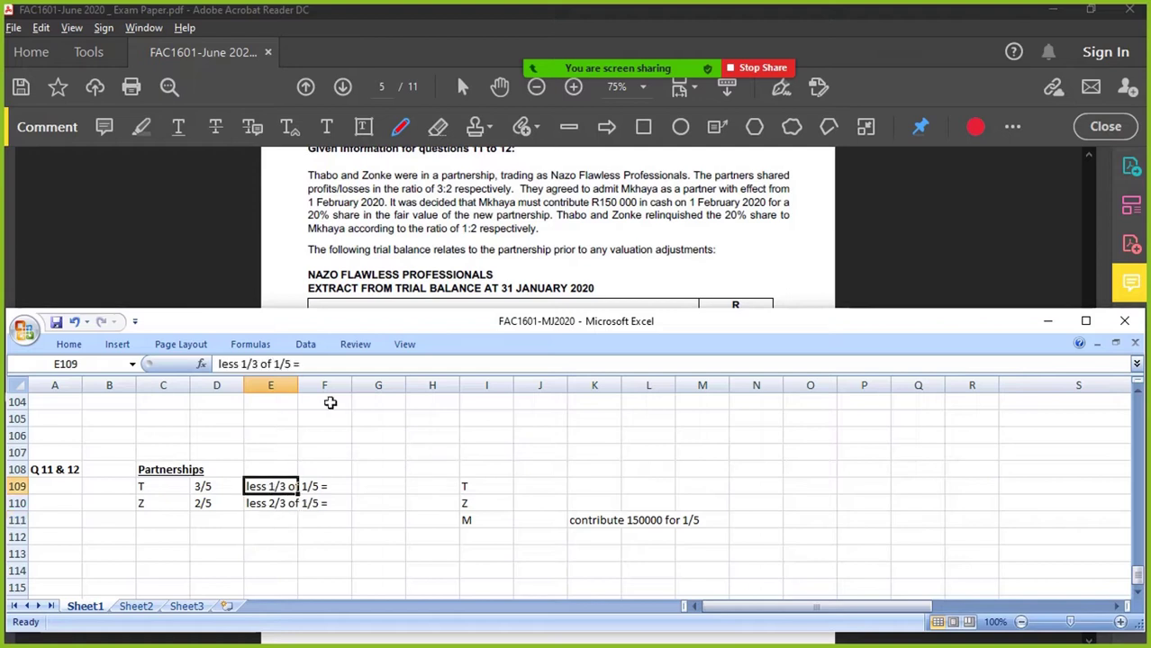
pyautogui.click(343, 364)
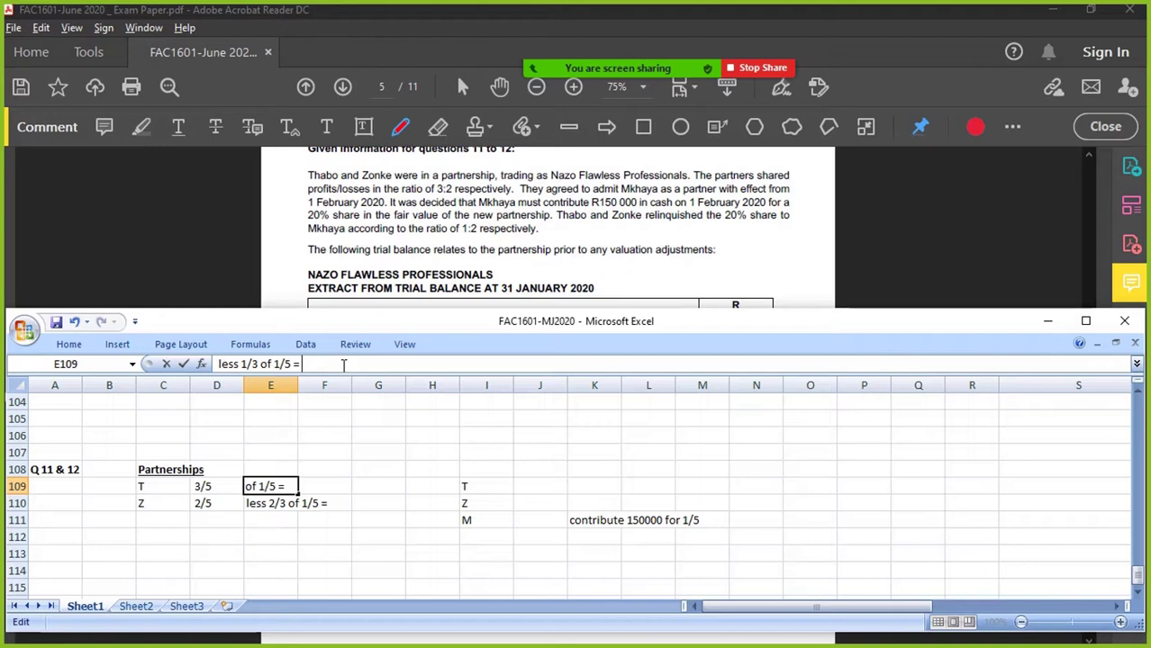
pyautogui.write('/15')
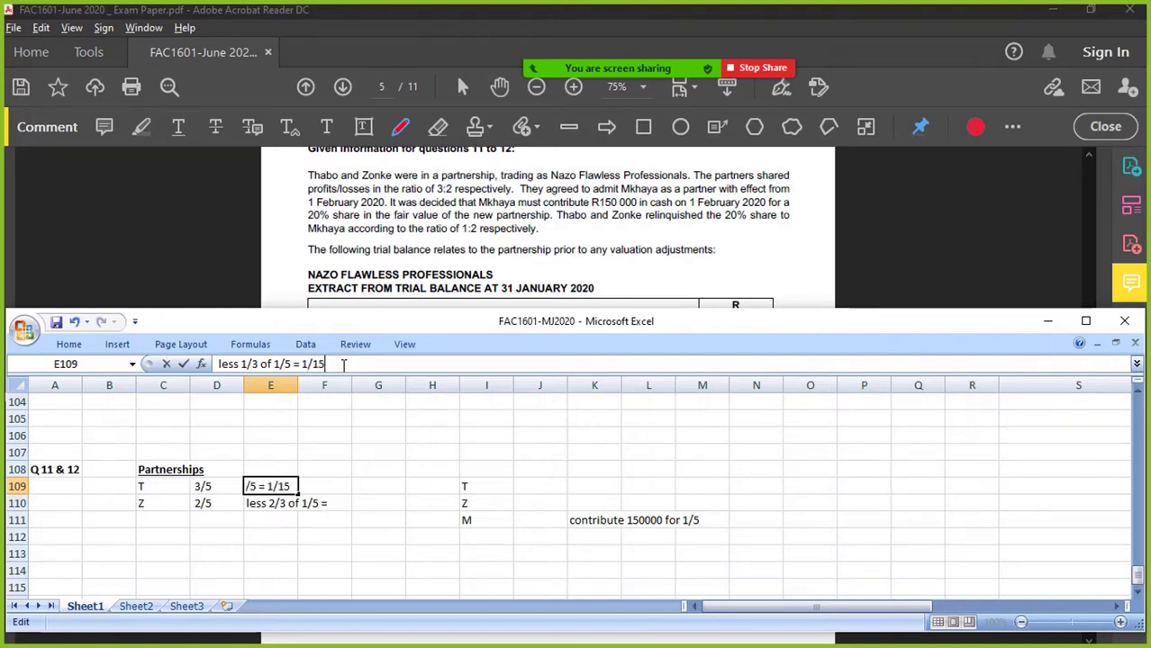
pyautogui.press('Return')
pyautogui.click(343, 364)
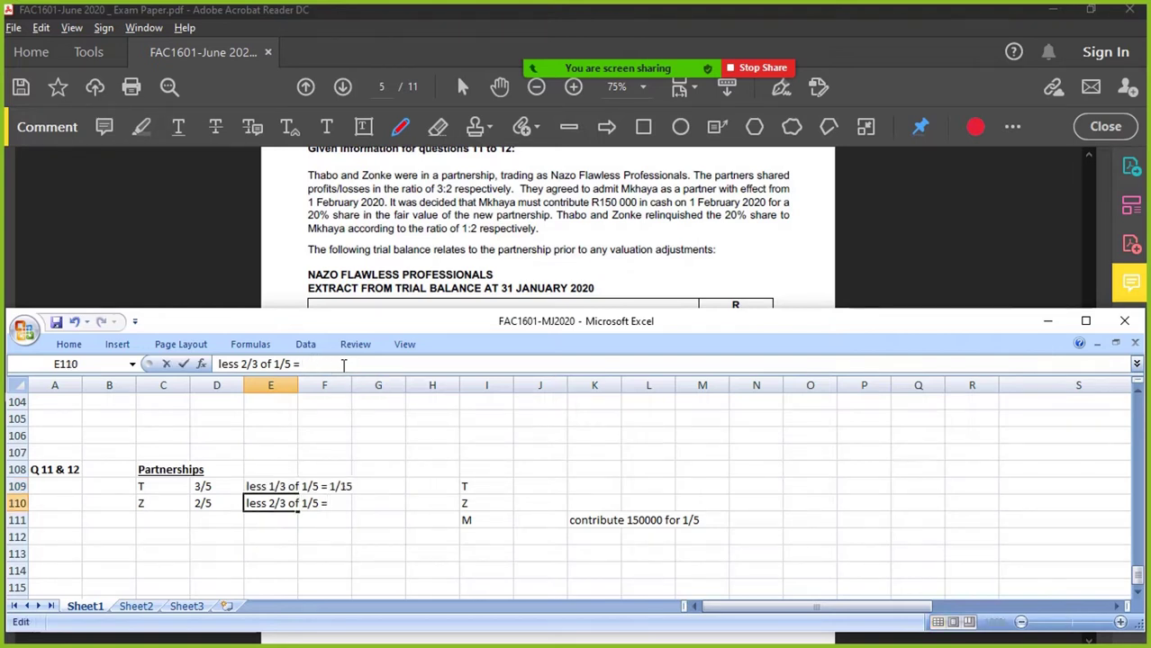
pyautogui.write('2/15')
pyautogui.press('Return')
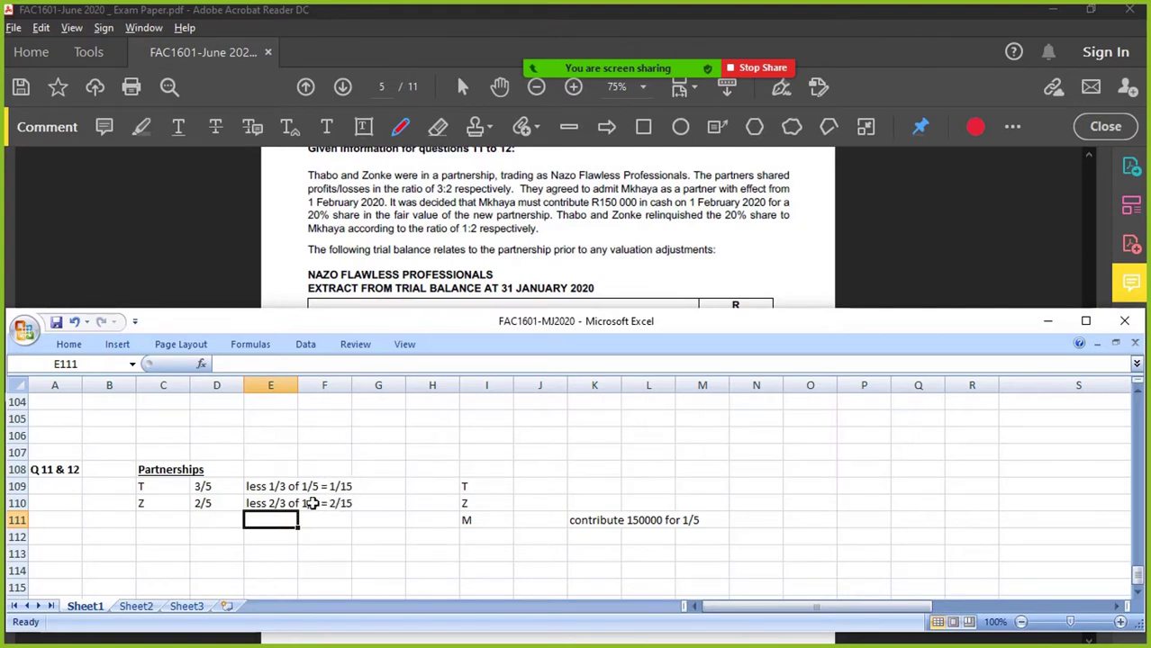
# - Restate the old shares as 3/5 = 9/15 and 2/5 = 6/15, widening column D
pyautogui.doubleClick(212, 489)
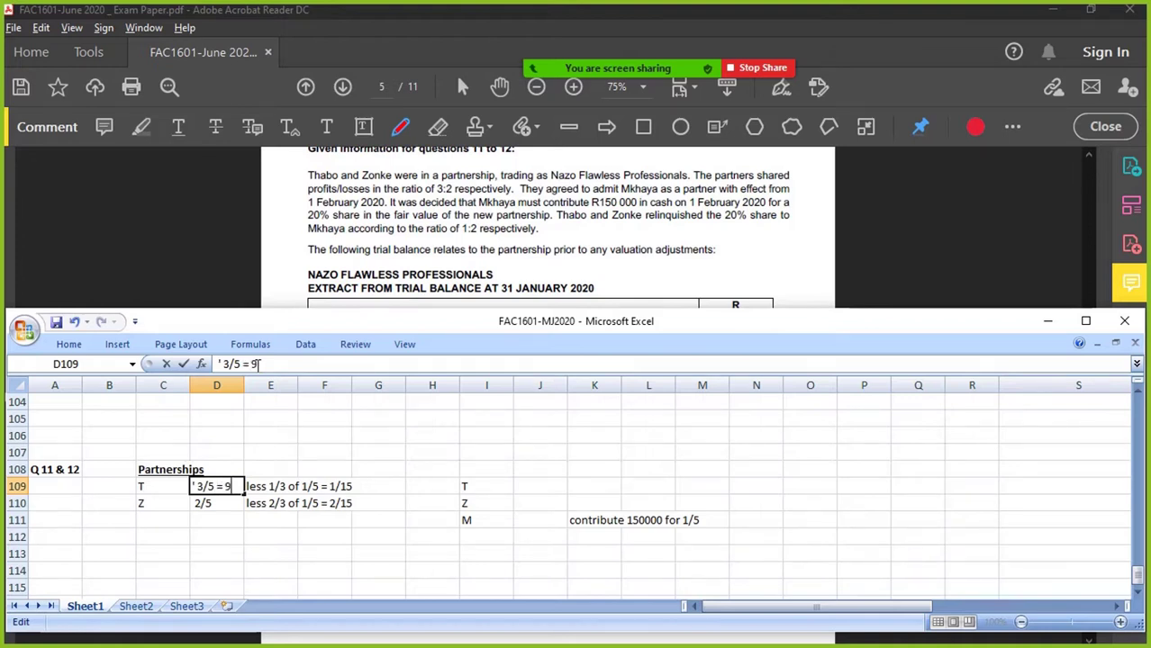
pyautogui.write('= 9/15')
pyautogui.press('Return')
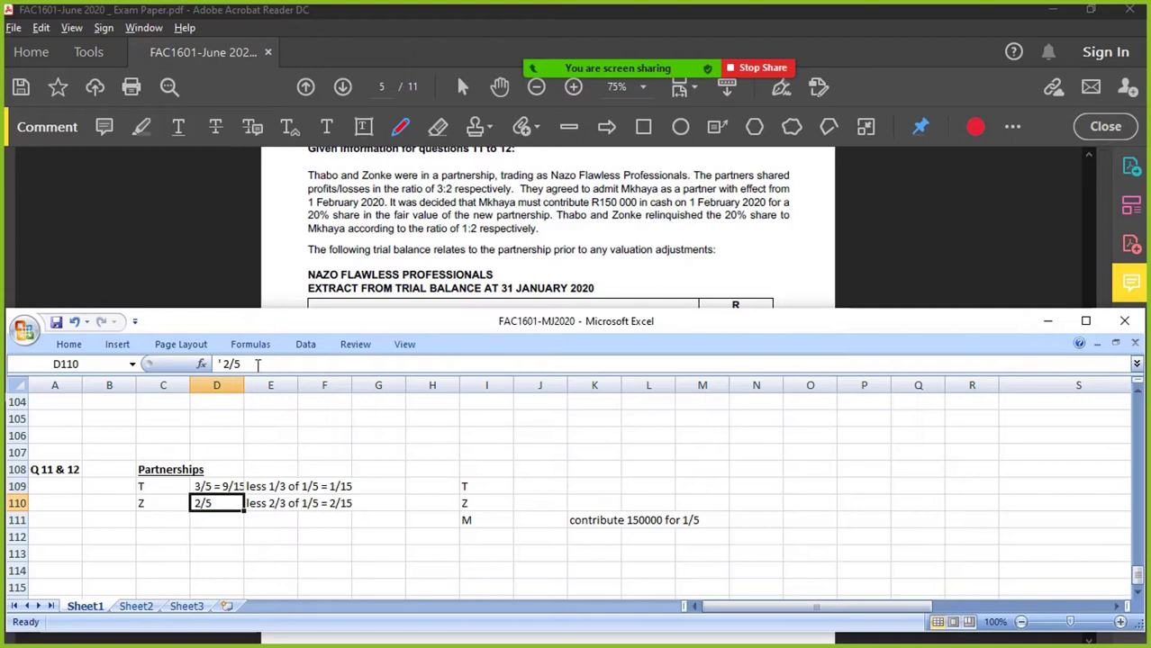
pyautogui.moveTo(244, 385); pyautogui.dragTo(261, 385)
pyautogui.doubleClick(228, 505)
pyautogui.write('=')
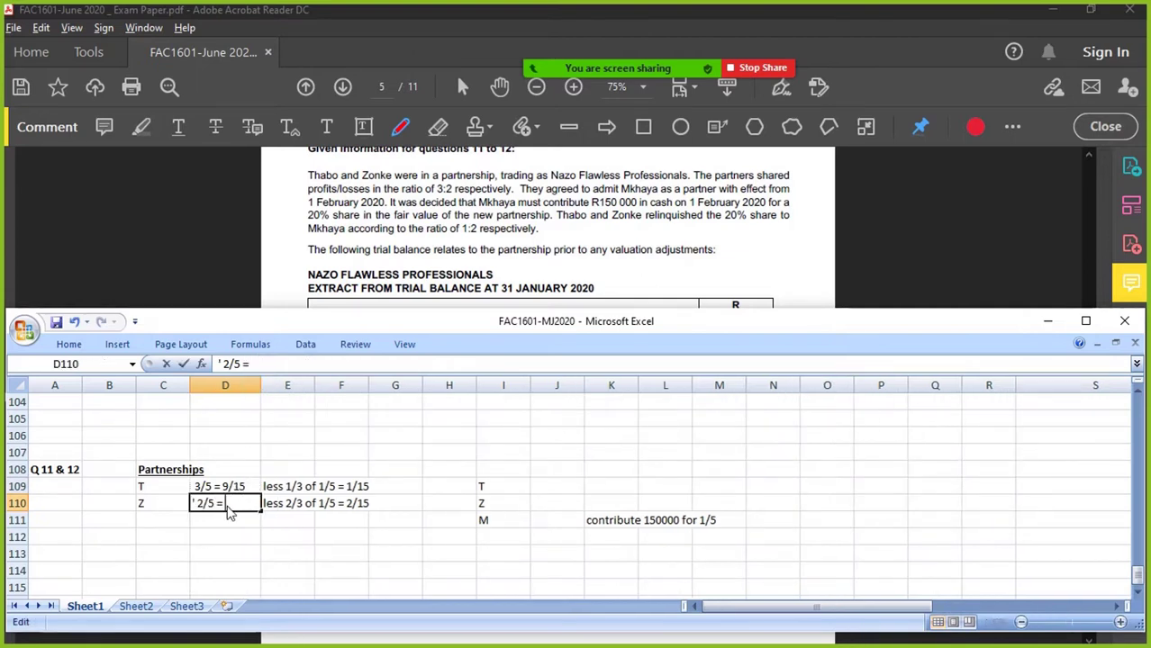
pyautogui.write(' 6/15')
pyautogui.press('Return')
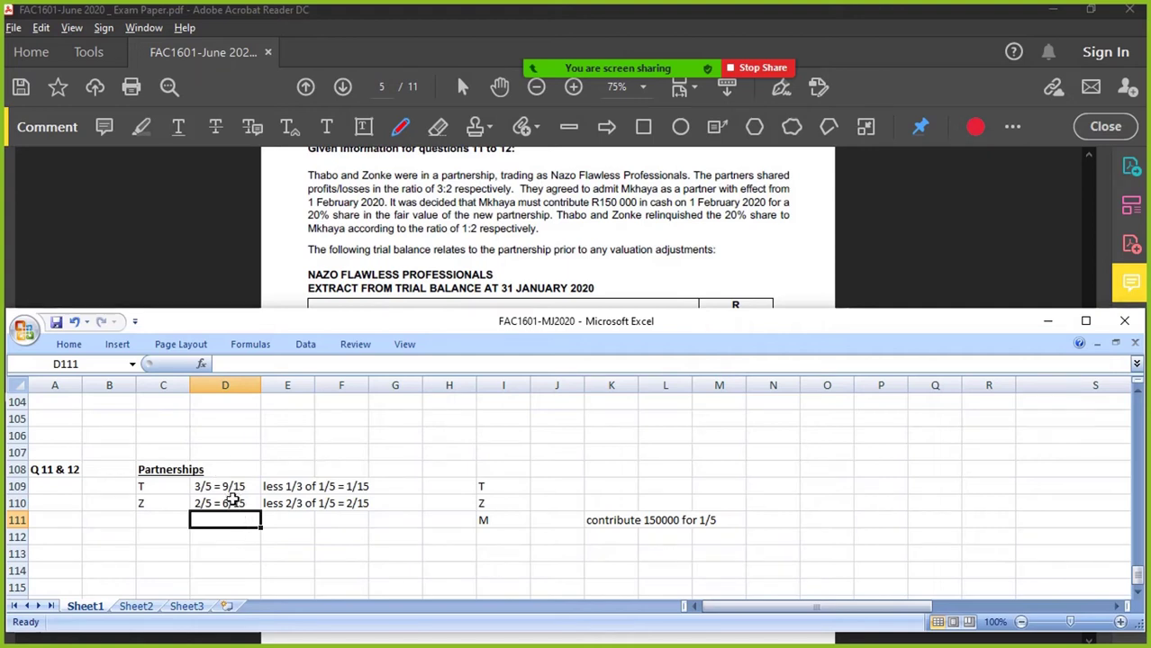
# - Enter T's new ratio as the text '8/15 in J109
pyautogui.click(563, 489)
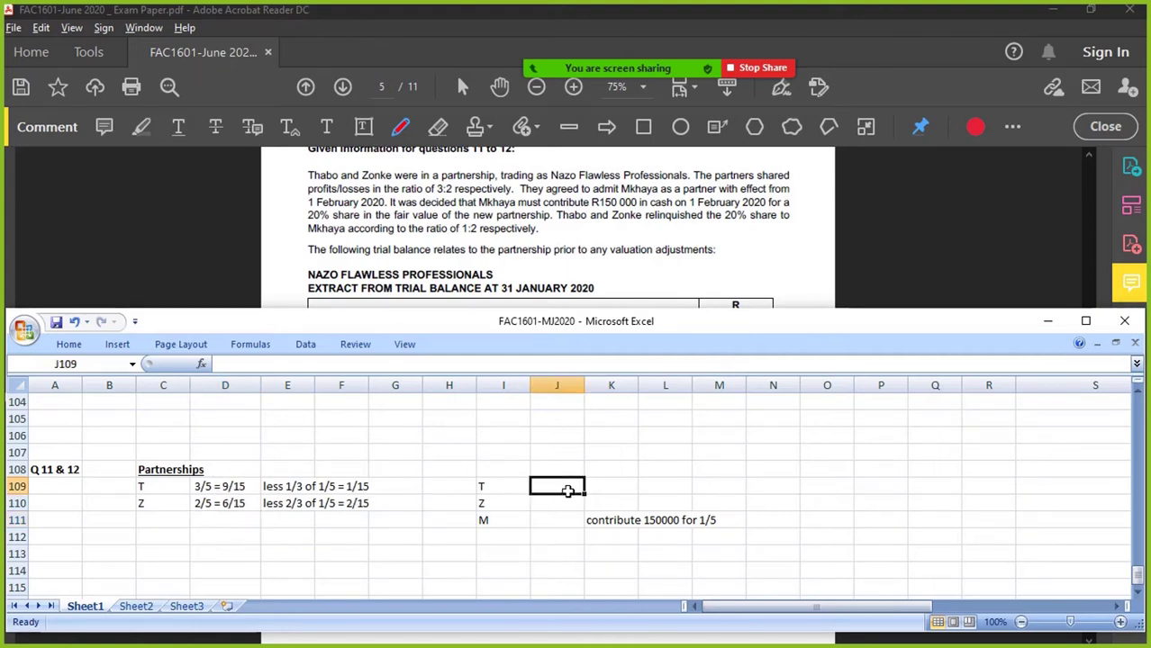
pyautogui.click(230, 488)
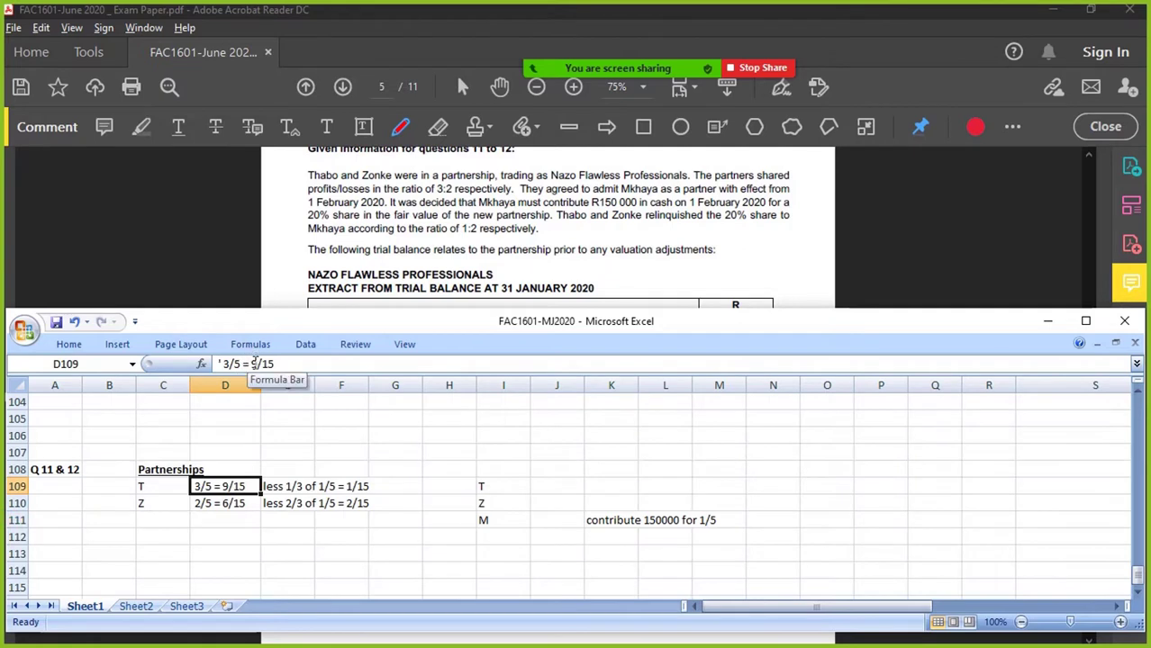
pyautogui.press('Right')
pyautogui.press('Right')
pyautogui.press('Right')
pyautogui.press('Right')
pyautogui.press('Right')
pyautogui.press('Right')
pyautogui.write('=3/5')
pyautogui.press('Return')
pyautogui.press('Up')
pyautogui.write('=9/15')
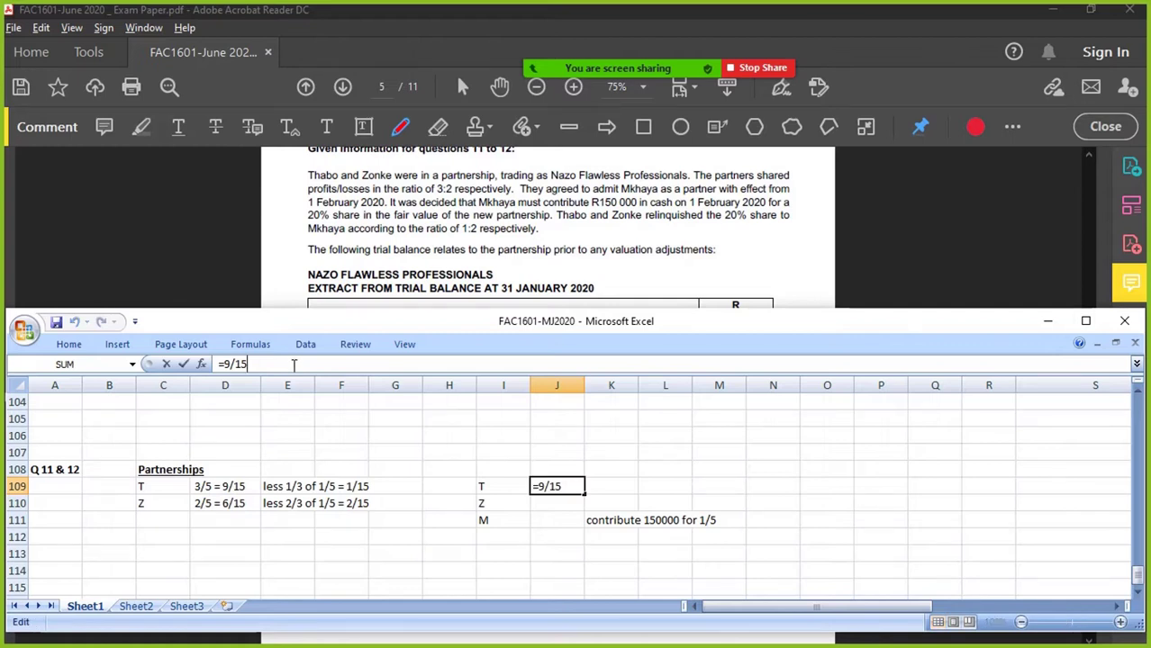
pyautogui.press('BackSpace')
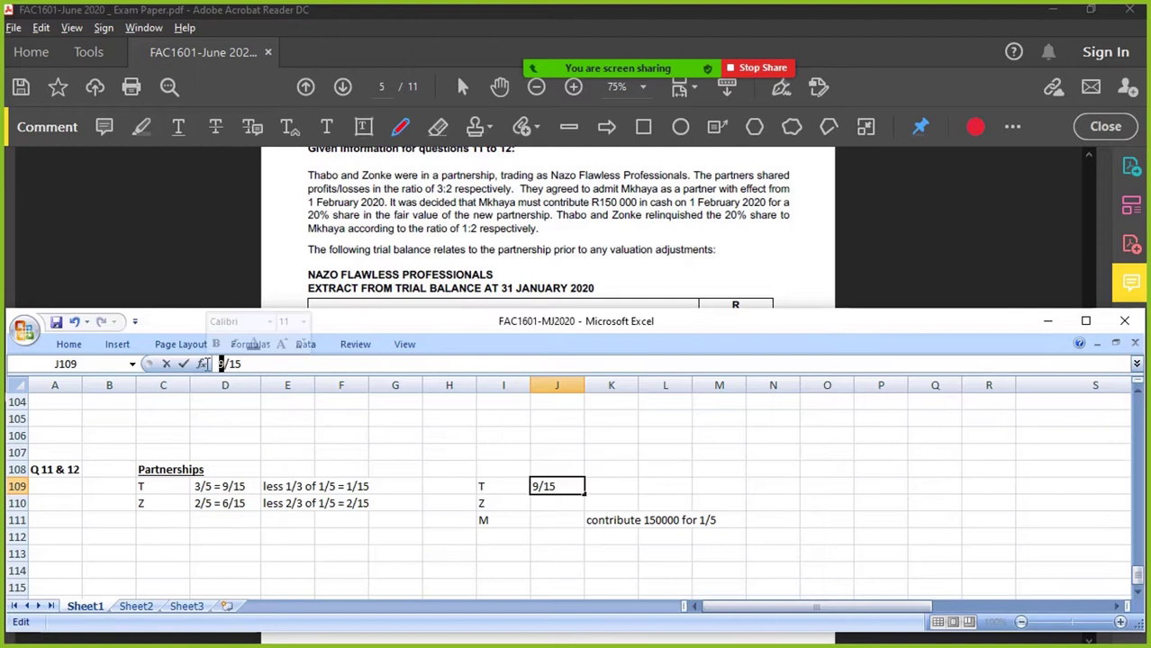
pyautogui.press('Return')
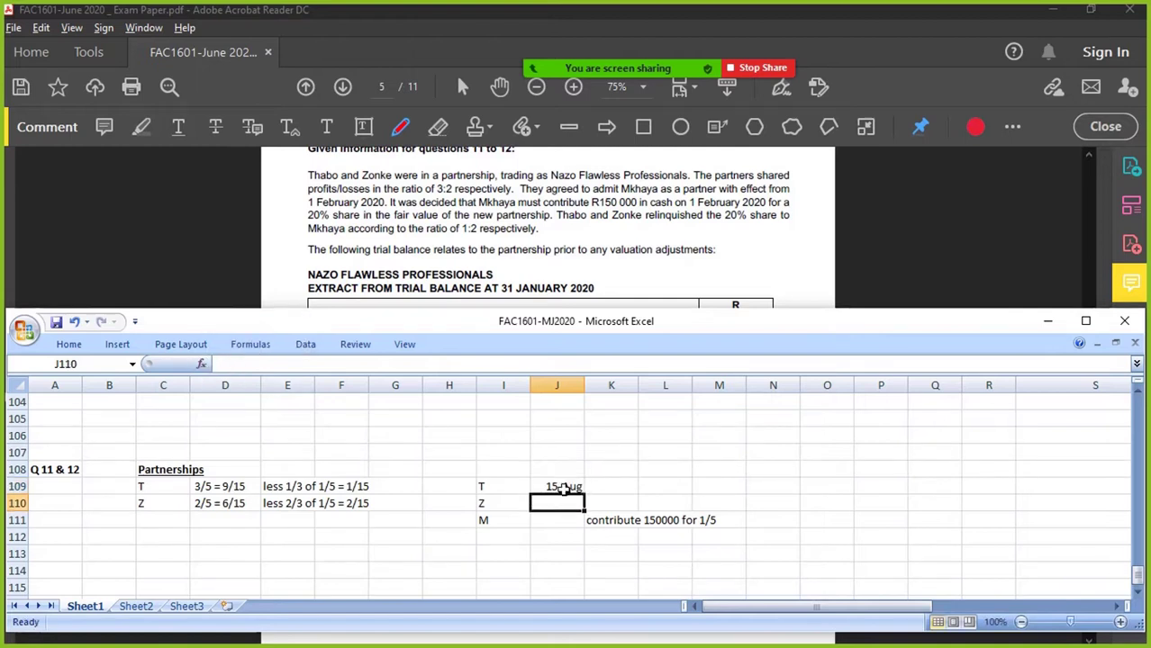
pyautogui.press('Up')
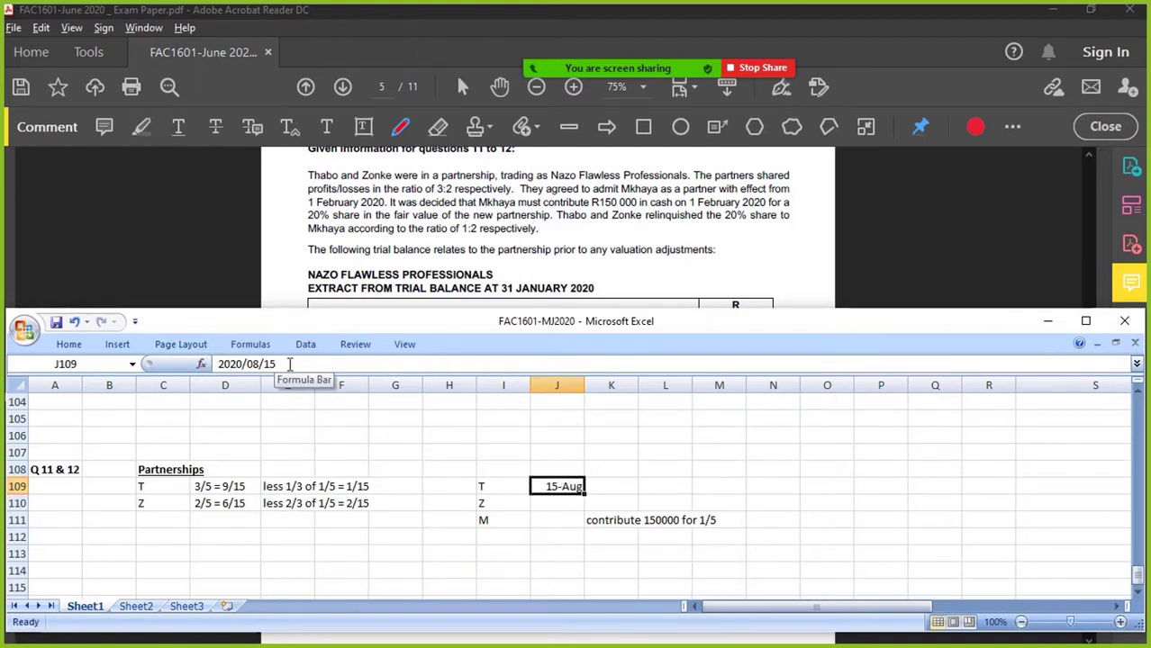
pyautogui.write("'8/")
pyautogui.press('BackSpace')
pyautogui.write('/15')
pyautogui.press('Return')
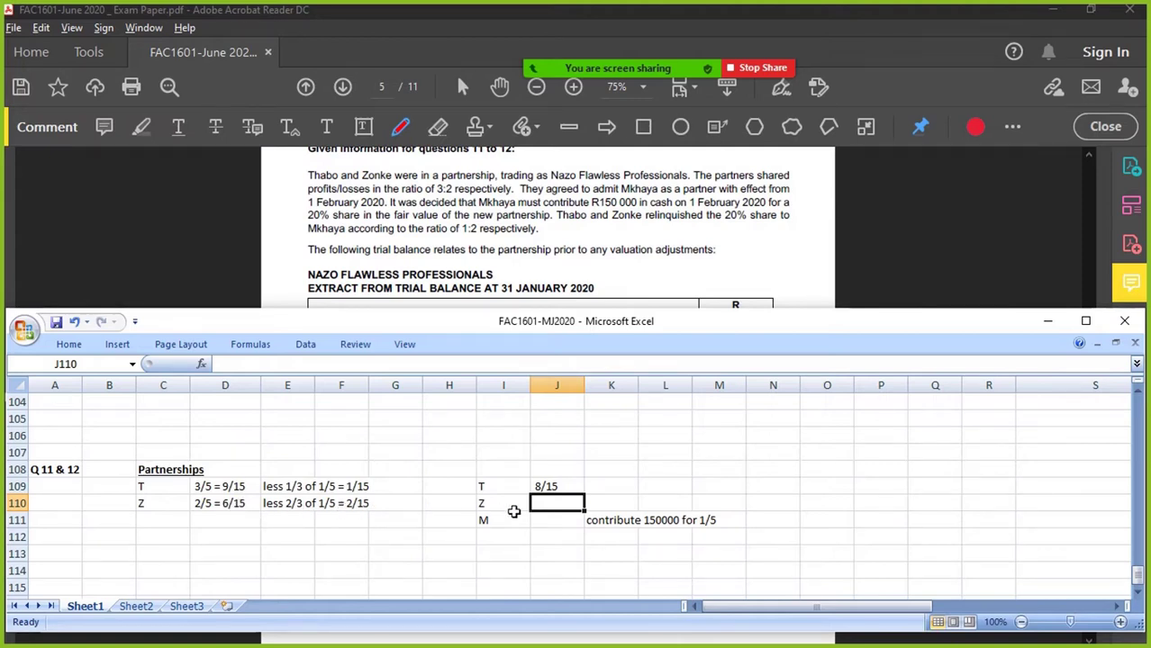
# - Enter Z's new ratio 4/15 and M's new ratio 3/15 below it
pyautogui.click(545, 486)
pyautogui.hotkey('ctrl', 'c')
pyautogui.press('Down')
pyautogui.hotkey('ctrl', 'v')
pyautogui.press('F2')
pyautogui.press('Left')
pyautogui.press('Left')
pyautogui.press('Left')
pyautogui.press('BackSpace')
pyautogui.write('4')
pyautogui.press('Return')
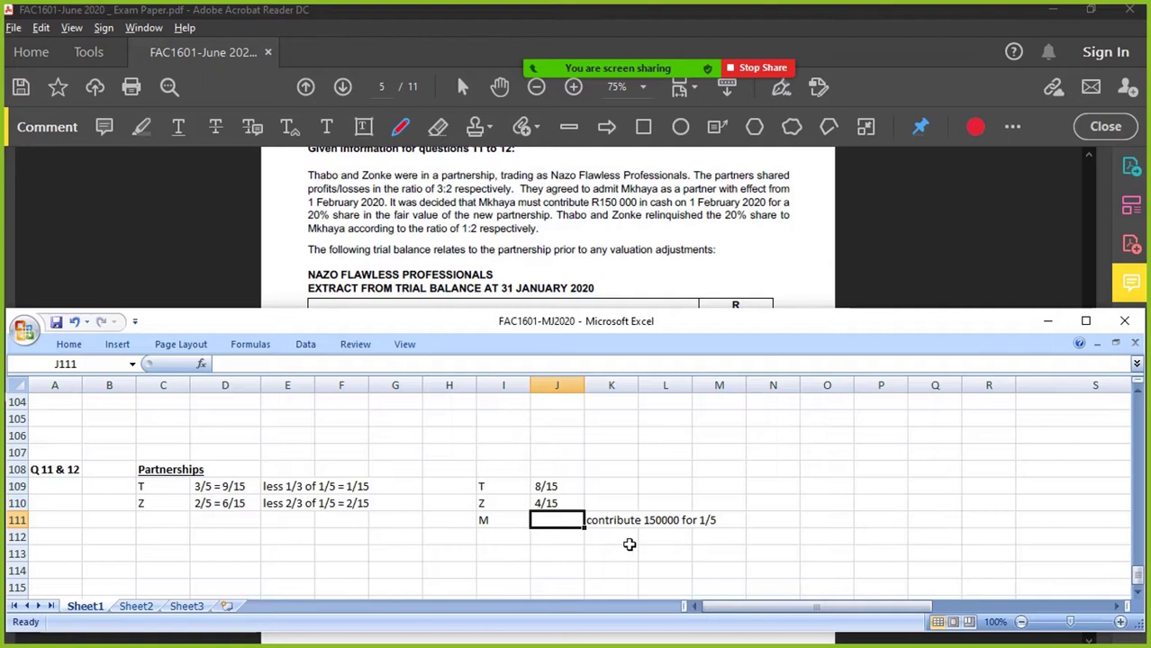
pyautogui.write("'3/15")
pyautogui.press('Return')
# - Select the three new ratios in J109:J111
pyautogui.press('Up')
pyautogui.press('Up')
pyautogui.press('Up')
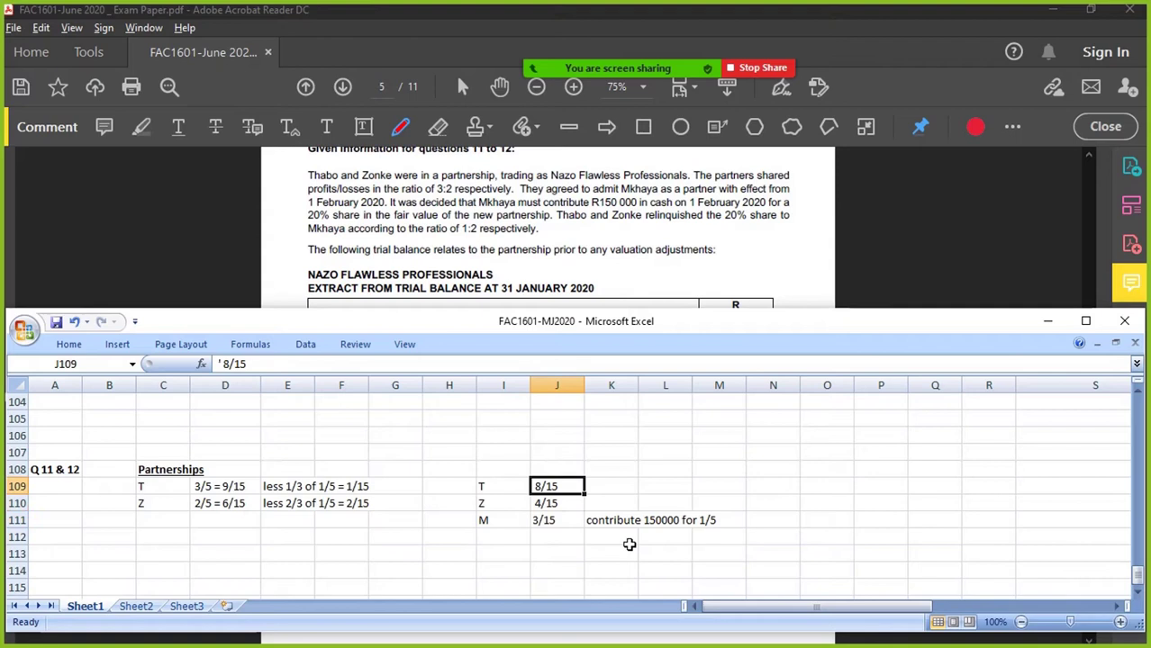
pyautogui.press('Down')
pyautogui.press('Down')
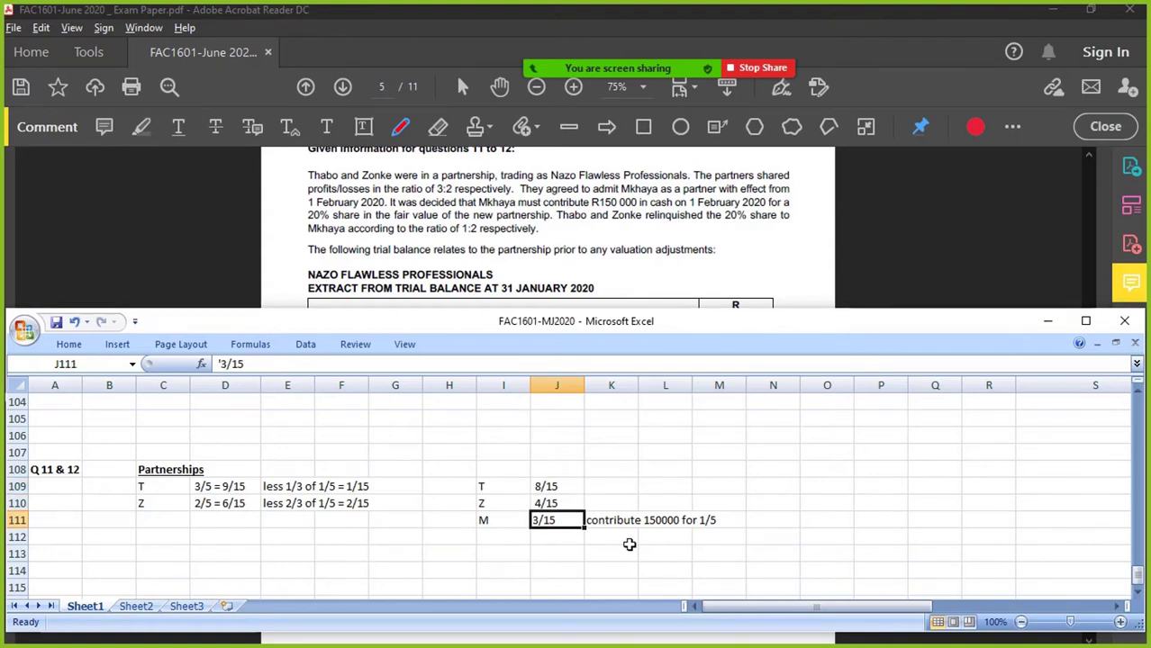
pyautogui.press('Up')
pyautogui.press('Up')
pyautogui.hotkey('shift', 'Down')
pyautogui.hotkey('shift', 'Down')
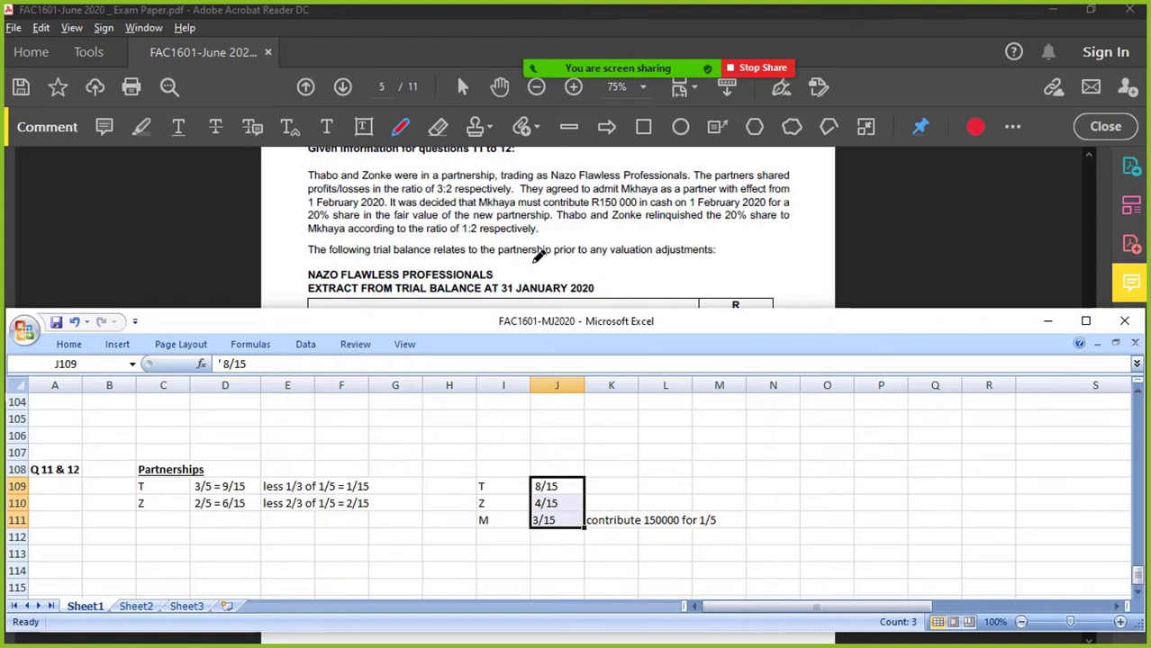
# - Scroll the exam PDF past Question 11, then back to the page 5 fair values
pyautogui.scroll(-3, 565, 261)
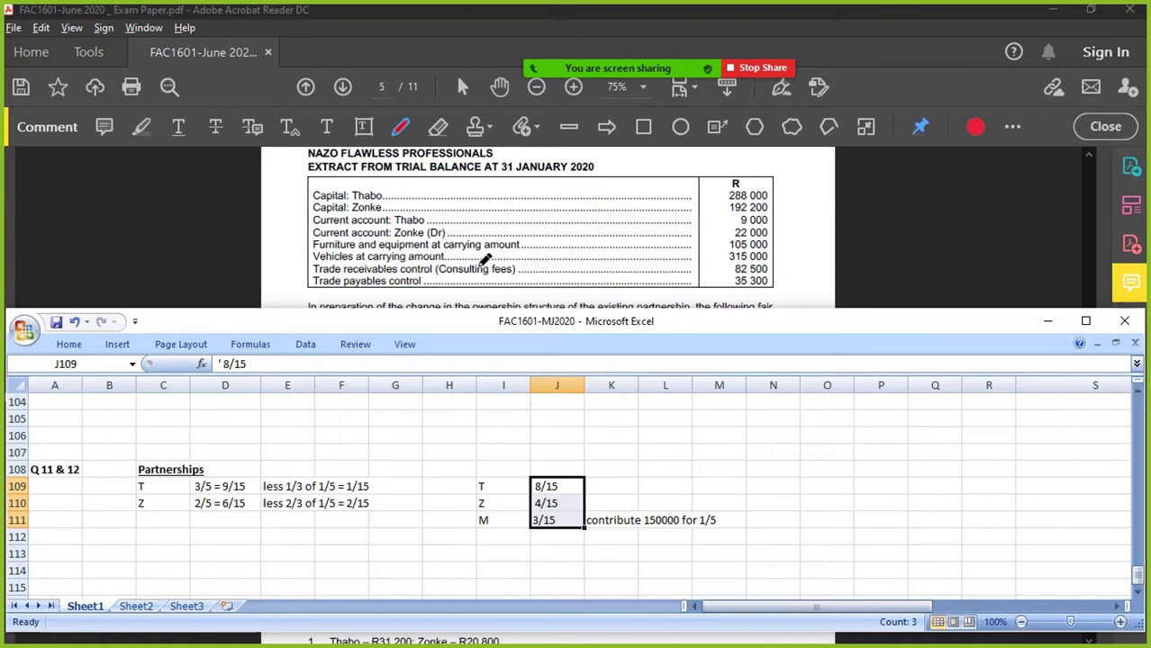
pyautogui.scroll(-1, 484, 258)
pyautogui.scroll(-1, 484, 256)
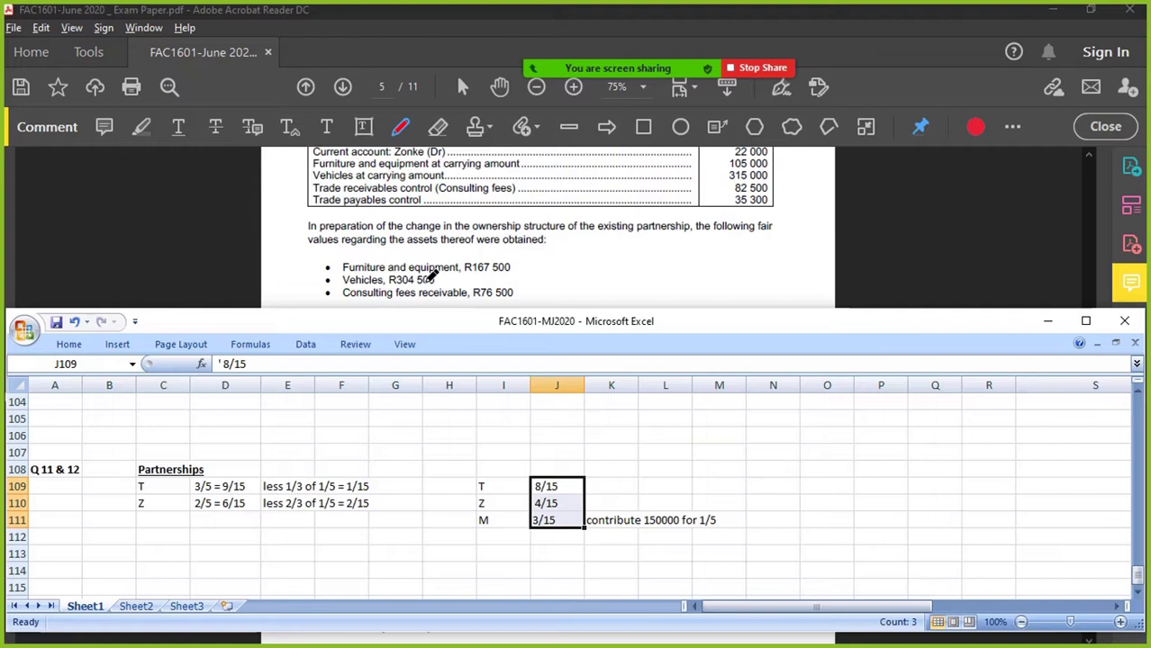
pyautogui.scroll(-1, 431, 279)
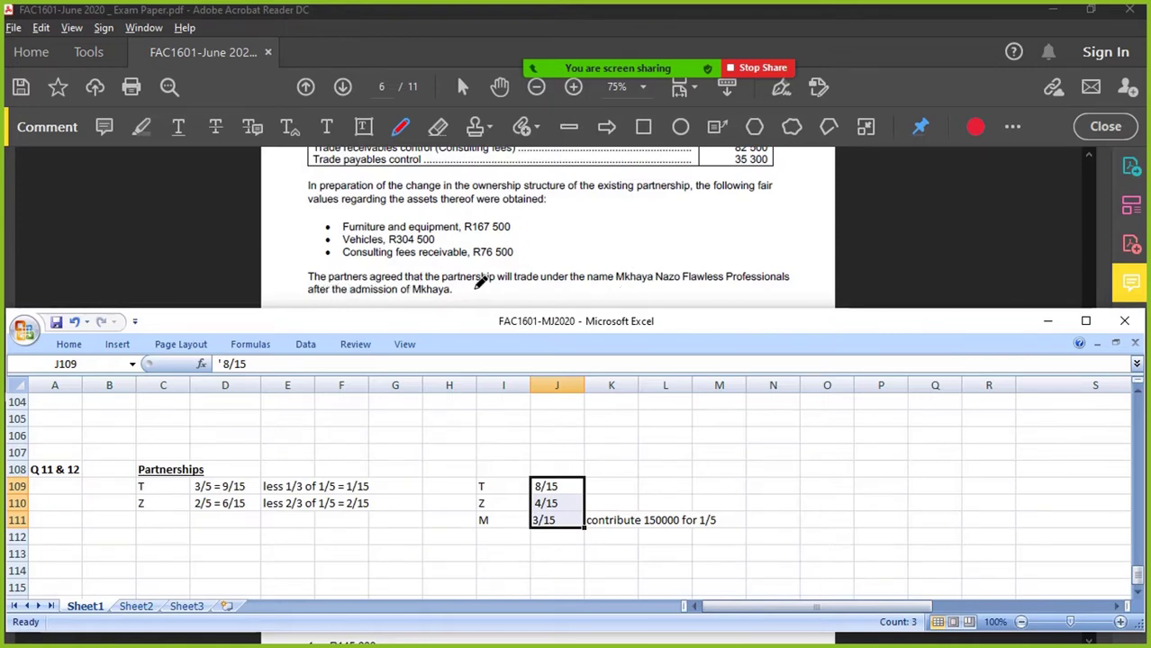
pyautogui.scroll(-5, 455, 281)
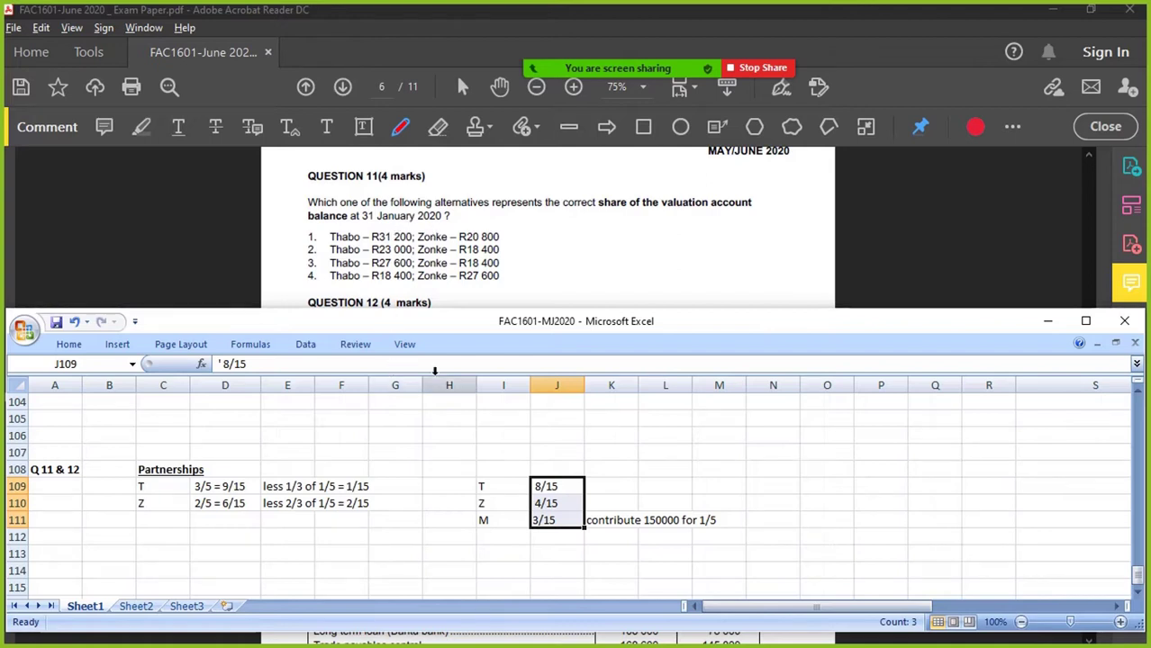
pyautogui.scroll(10, 471, 247)
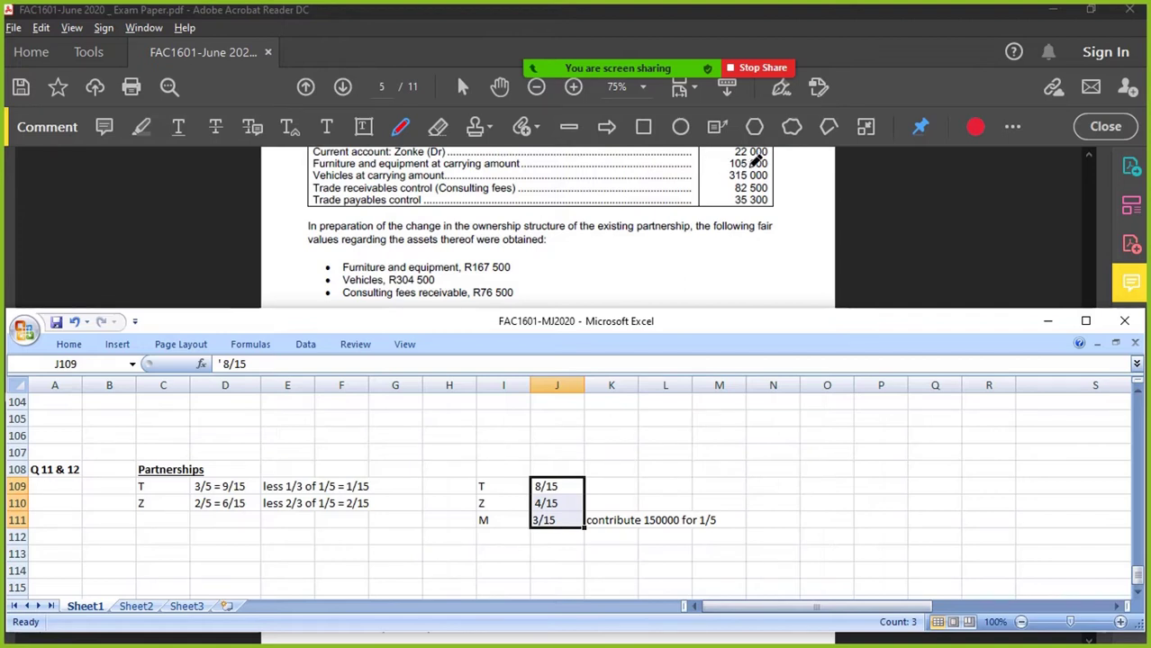
pyautogui.click(180, 570)
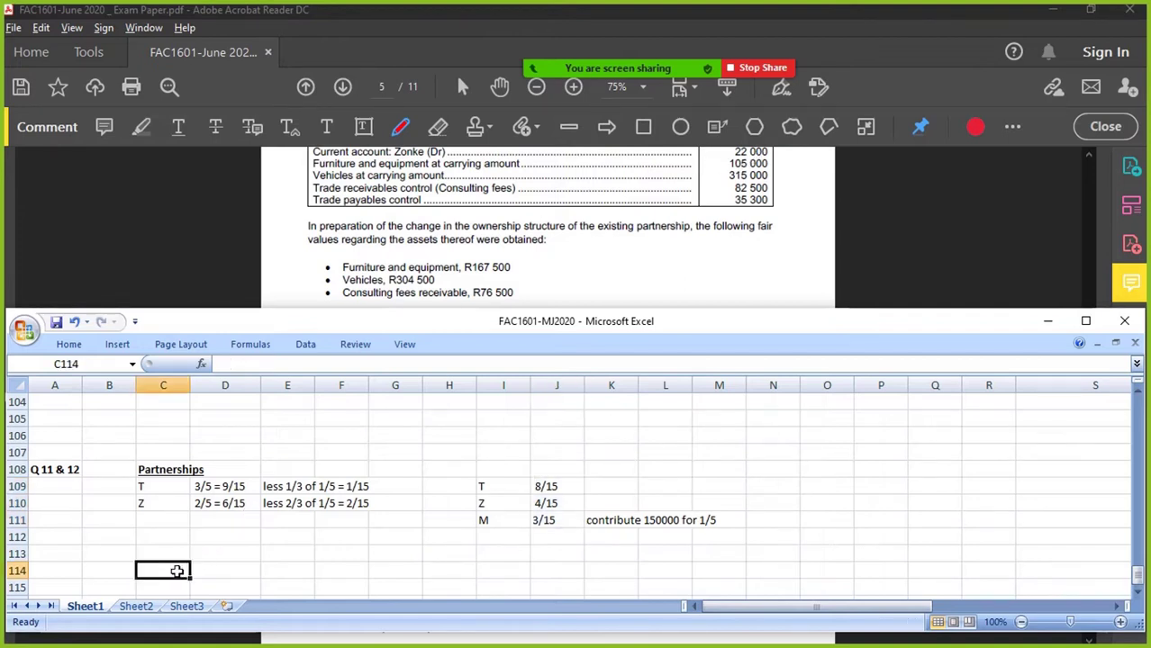
pyautogui.write('DR f')
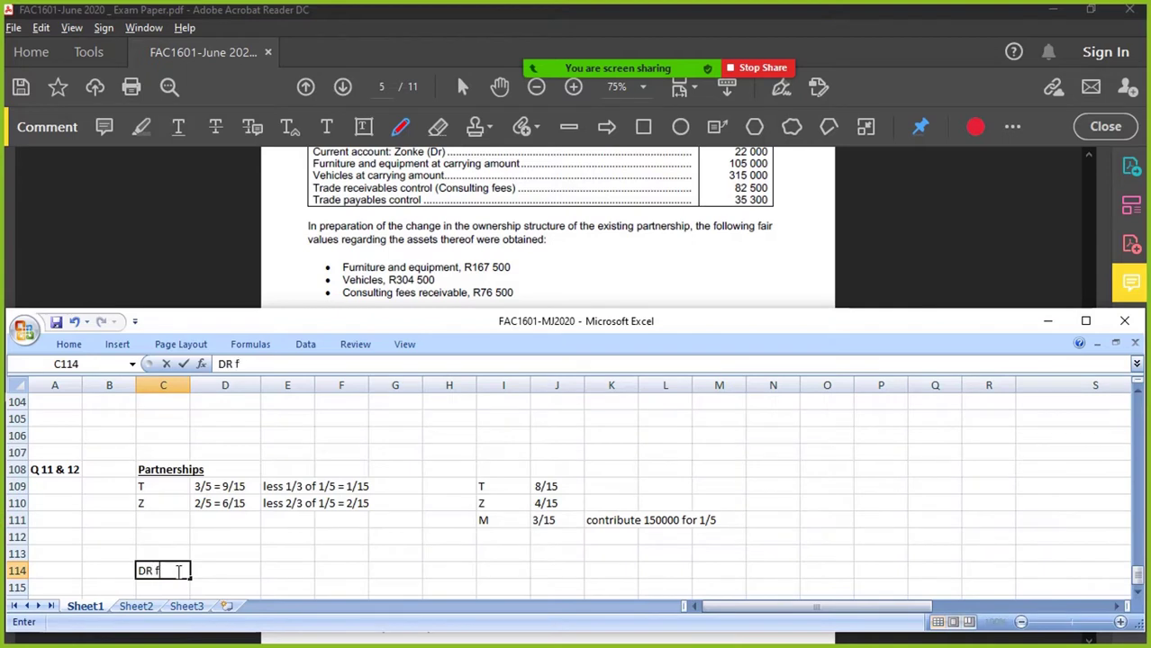
pyautogui.write('urniture and eq')
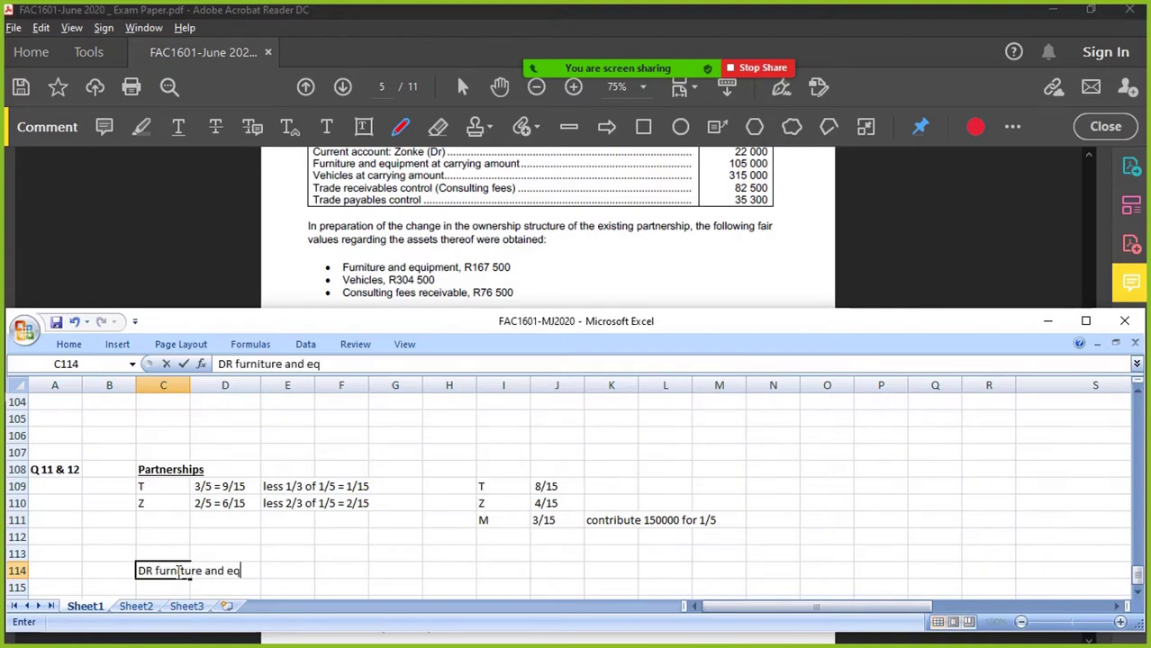
pyautogui.write('uipment')
pyautogui.press('Return')
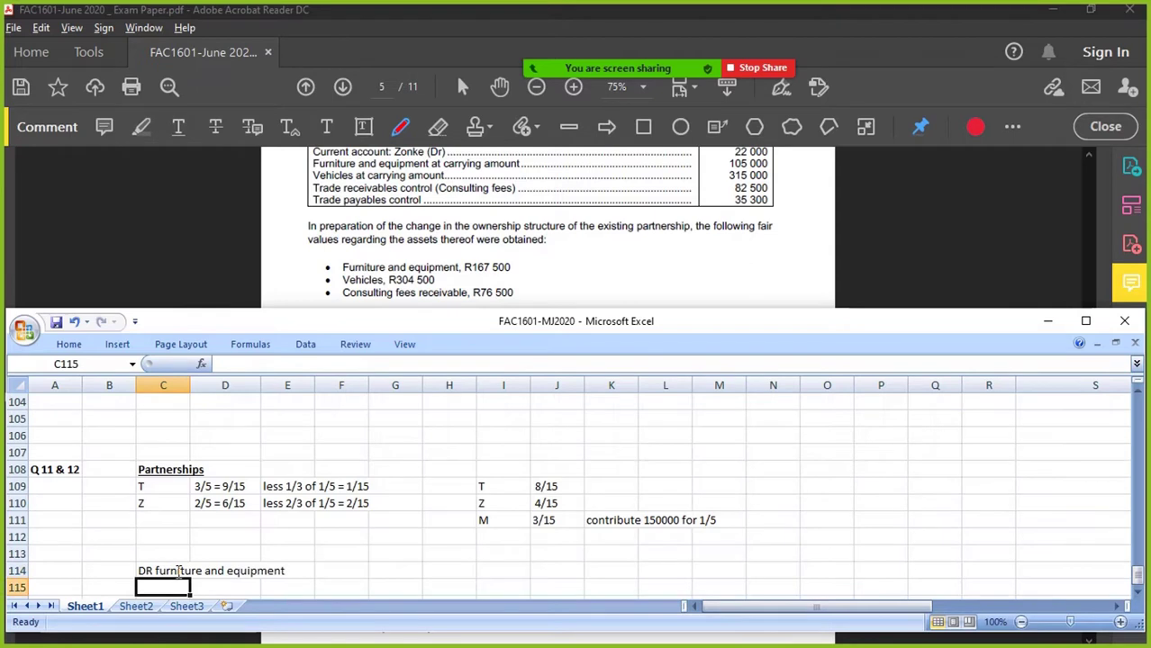
pyautogui.write('CR VALUATIO')
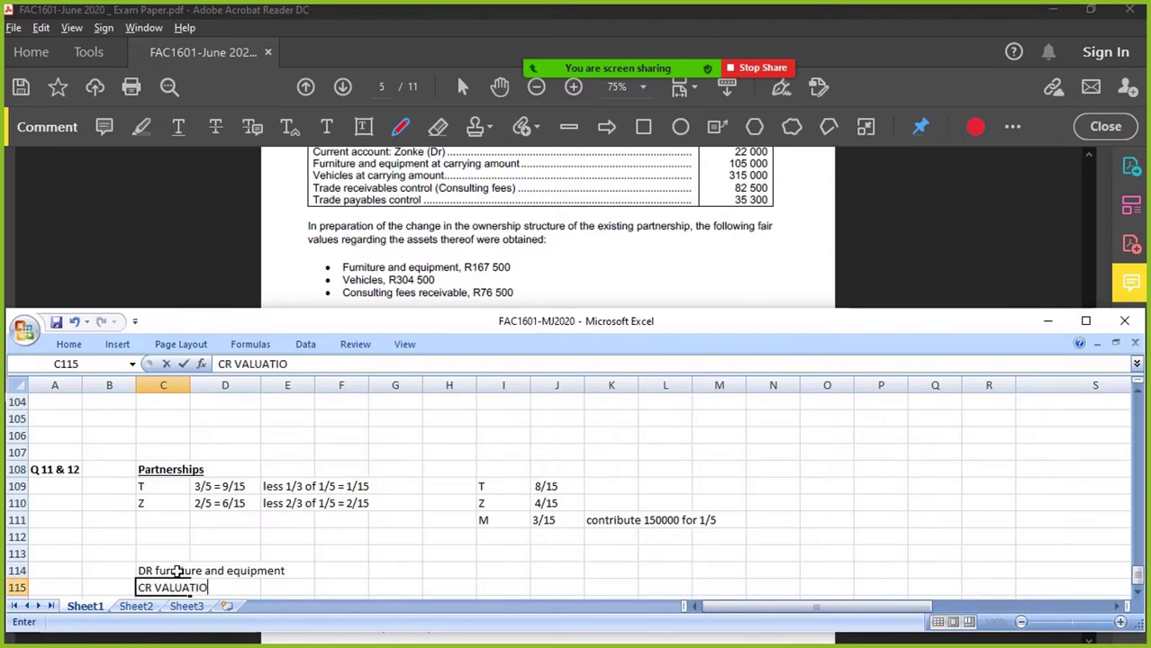
pyautogui.write('N account')
pyautogui.press('Return')
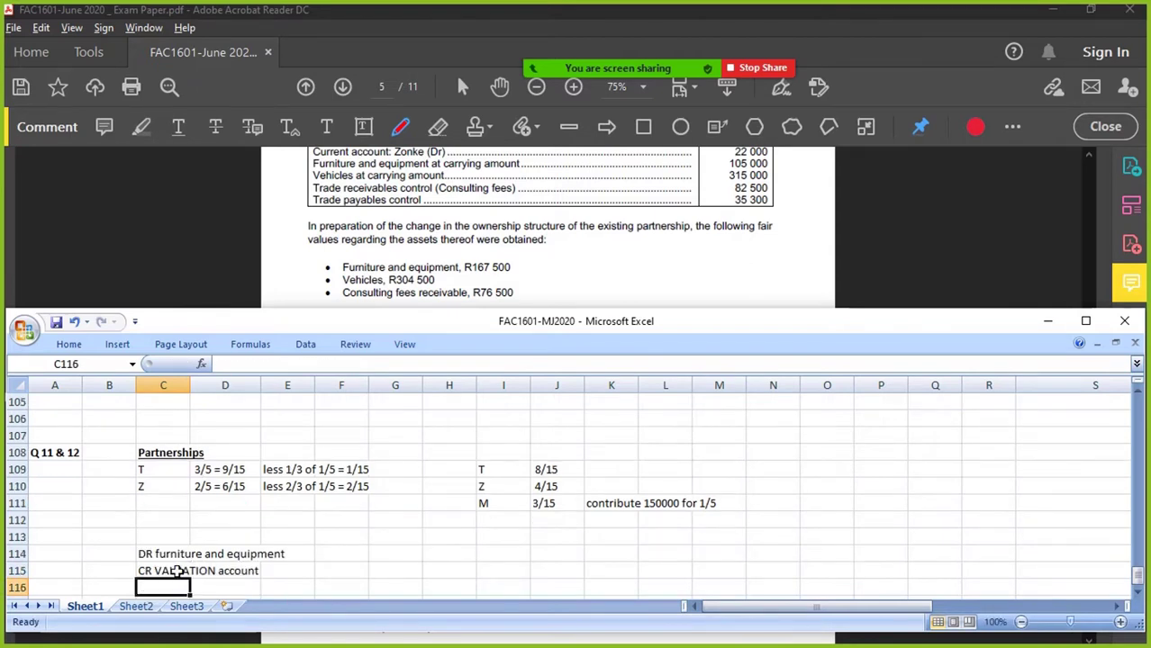
pyautogui.press('Up')
pyautogui.press('Up')
pyautogui.press('Right')
pyautogui.press('Right')
pyautogui.press('Right')
pyautogui.press('Right')
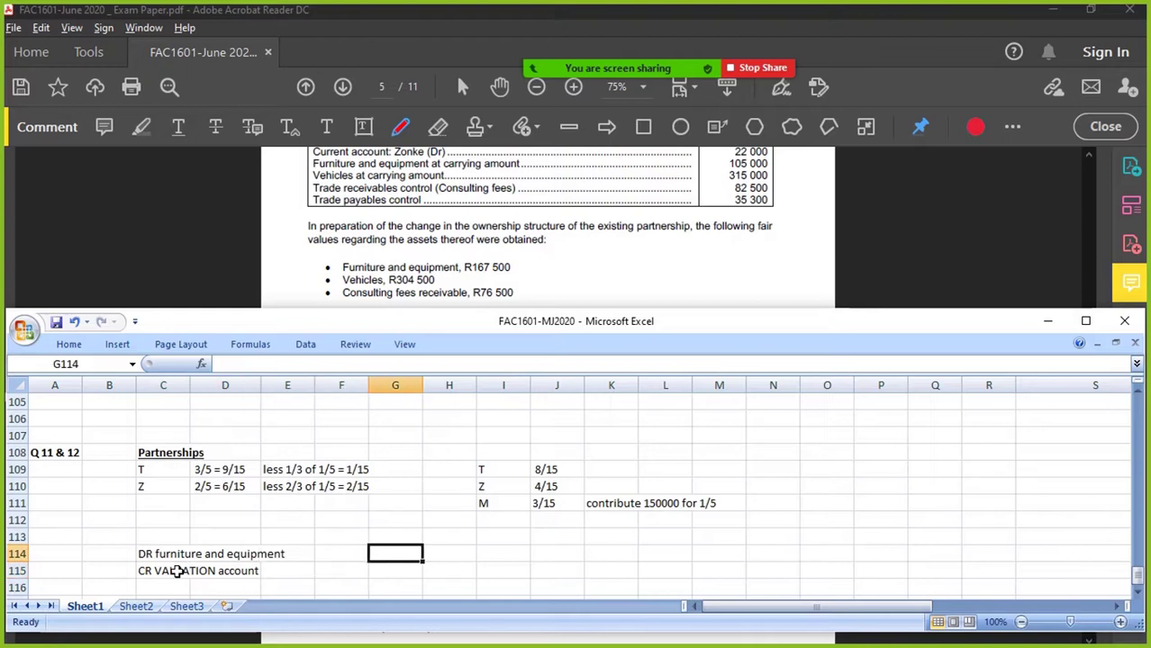
pyautogui.press('Right')
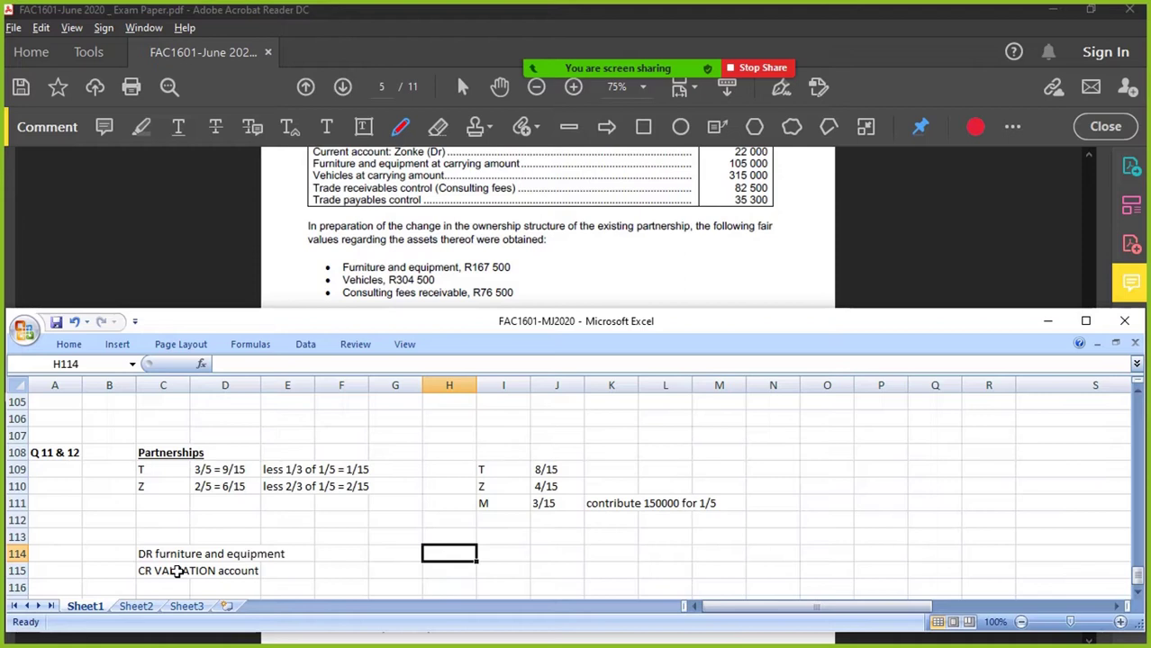
pyautogui.press('Left')
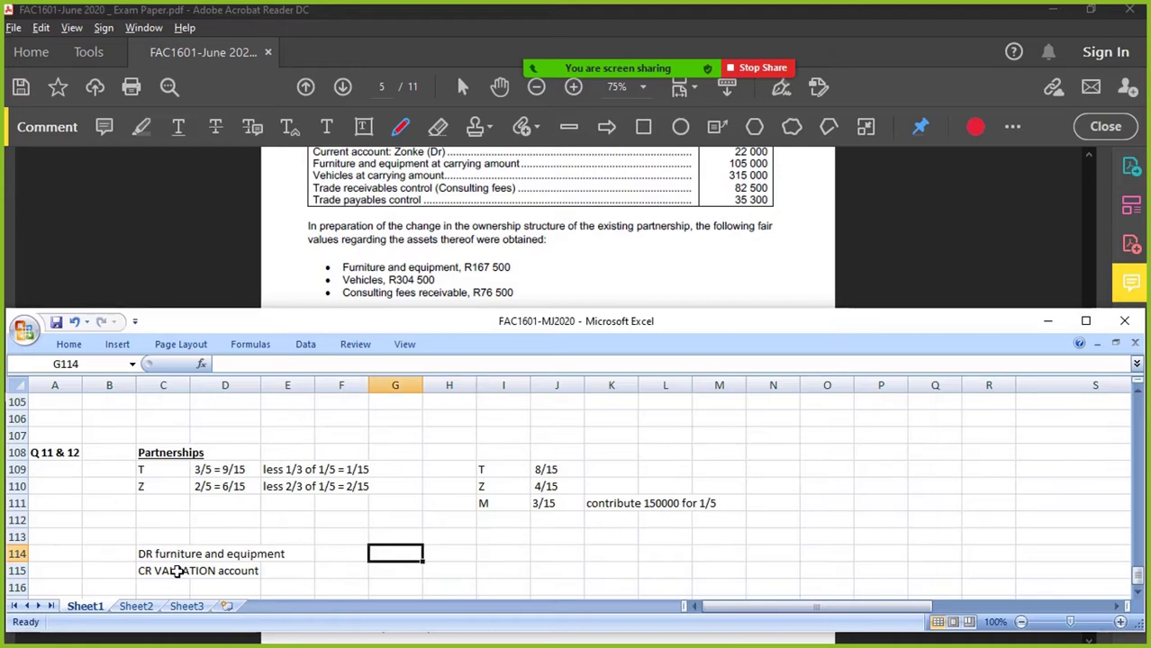
pyautogui.write('=16750')
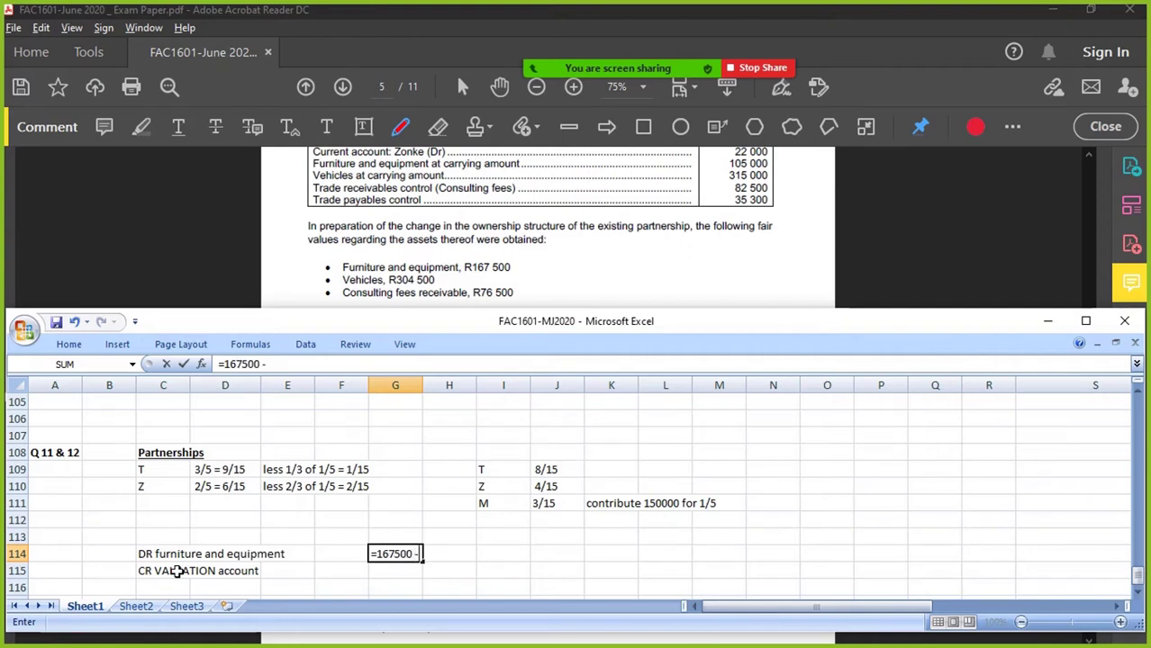
pyautogui.write('0 - 105000')
pyautogui.press('Return')
pyautogui.press('Right')
pyautogui.write('=G114')
pyautogui.press('Return')
# - Add the labels DR VALUATION account, CR current T and CR current Z in C117:C119
pyautogui.scroll(-1, 161, 570)
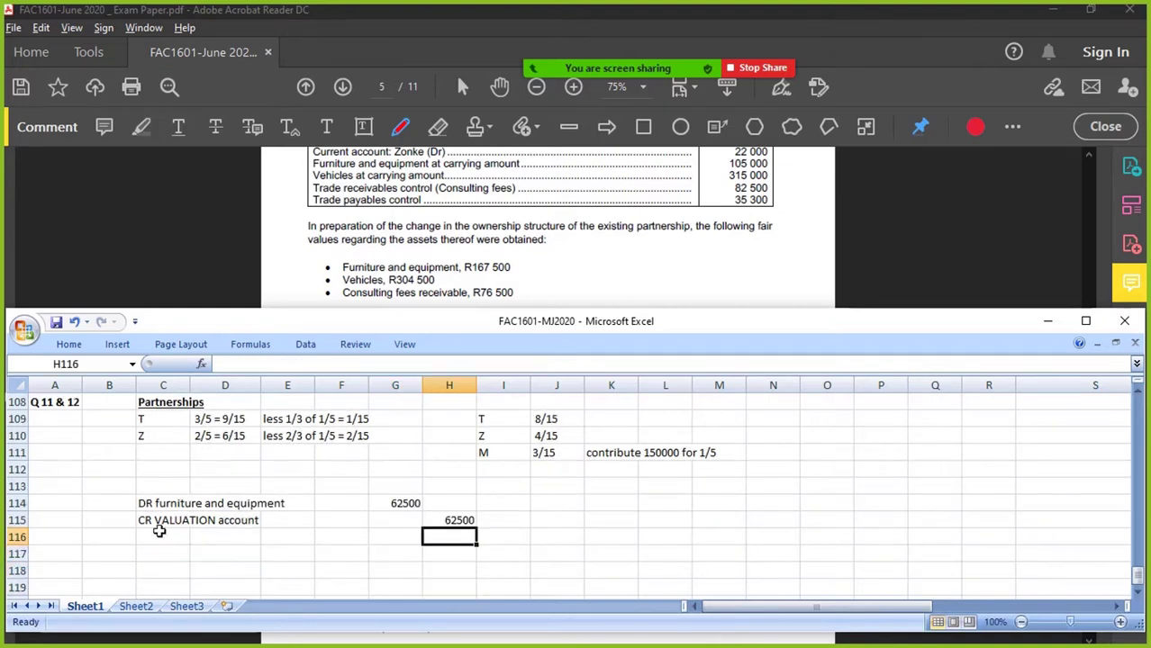
pyautogui.click(161, 522)
pyautogui.hotkey('ctrl', 'c')
pyautogui.doubleClick(161, 553)
pyautogui.hotkey('ctrl', 'v')
pyautogui.write('D')
pyautogui.press('Return')
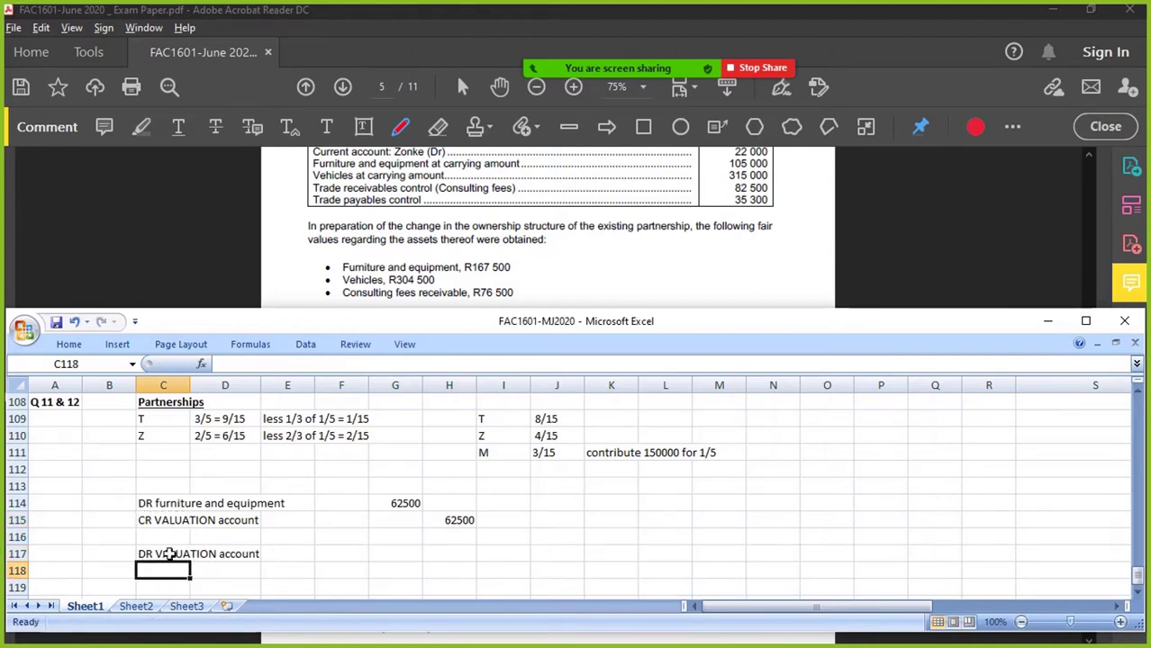
pyautogui.write('CR current')
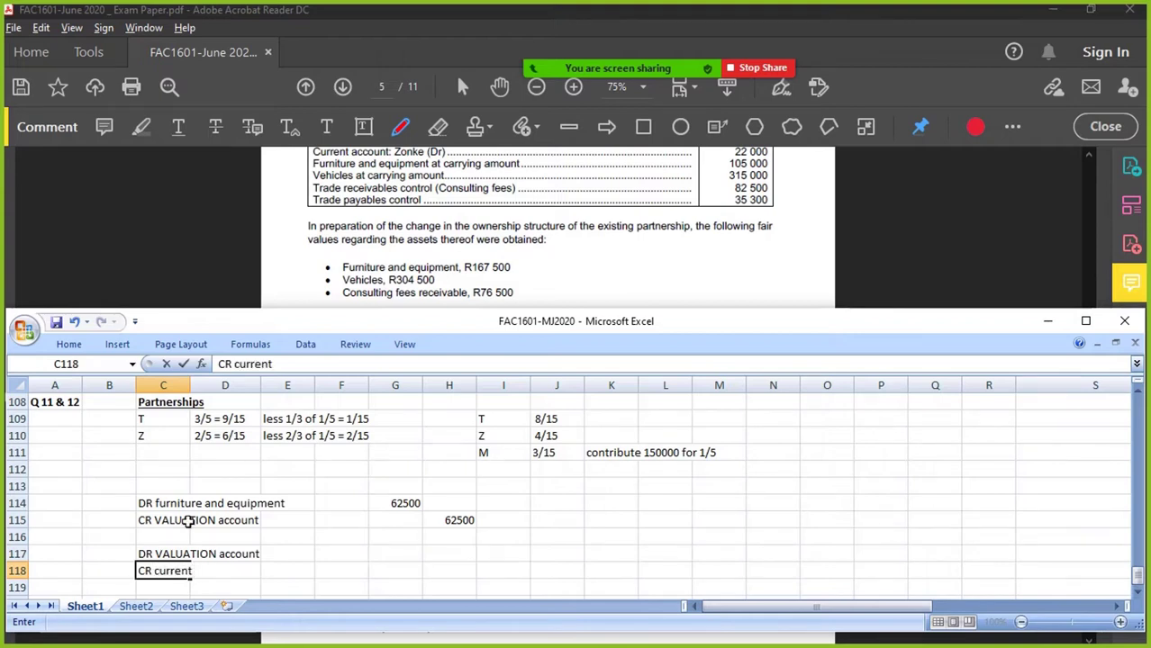
pyautogui.write(' T')
pyautogui.press('Return')
pyautogui.press('Up')
pyautogui.hotkey('ctrl', 'c')
pyautogui.press('Down')
pyautogui.hotkey('ctrl', 'v')
pyautogui.press('F2')
pyautogui.press('BackSpace')
pyautogui.write('Z')
pyautogui.press('Return')
# - Enter the 62500 VALUATION debit, crediting current T 37500 and current Z 25000 (2/5 share)
pyautogui.press('Up')
pyautogui.press('Up')
pyautogui.press('Right')
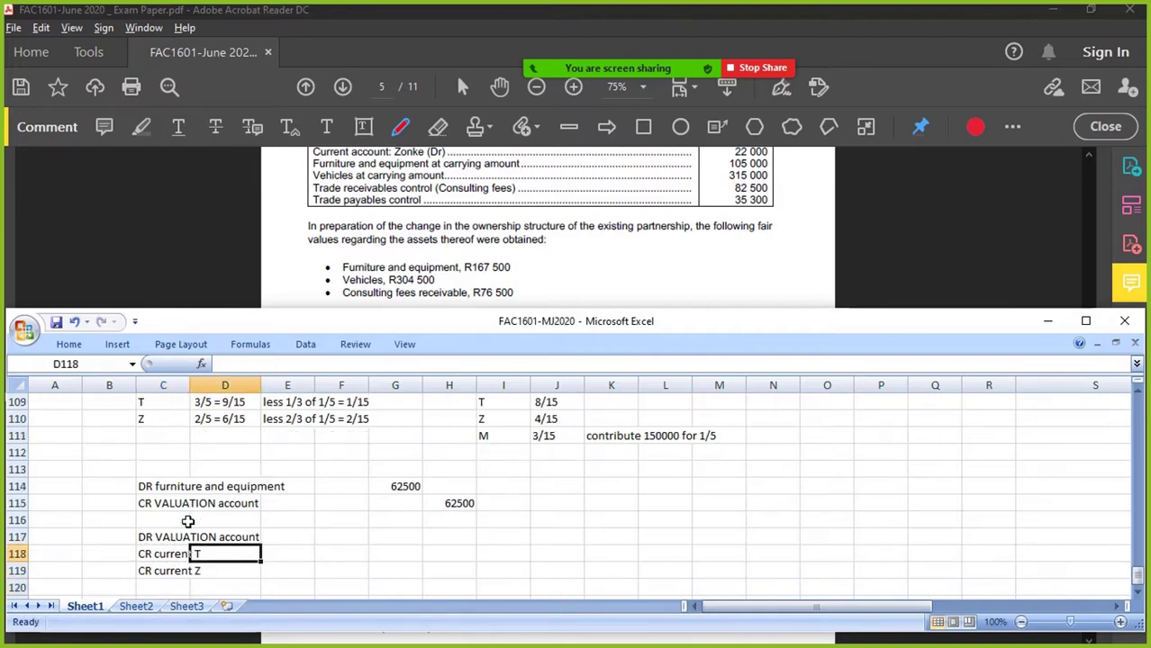
pyautogui.press('Right')
pyautogui.press('Right')
pyautogui.press('Up')
pyautogui.press('Right')
pyautogui.write('=')
pyautogui.press('Up')
pyautogui.press('Up')
pyautogui.press('Right')
pyautogui.press('Return')
pyautogui.press('Right')
pyautogui.write('=')
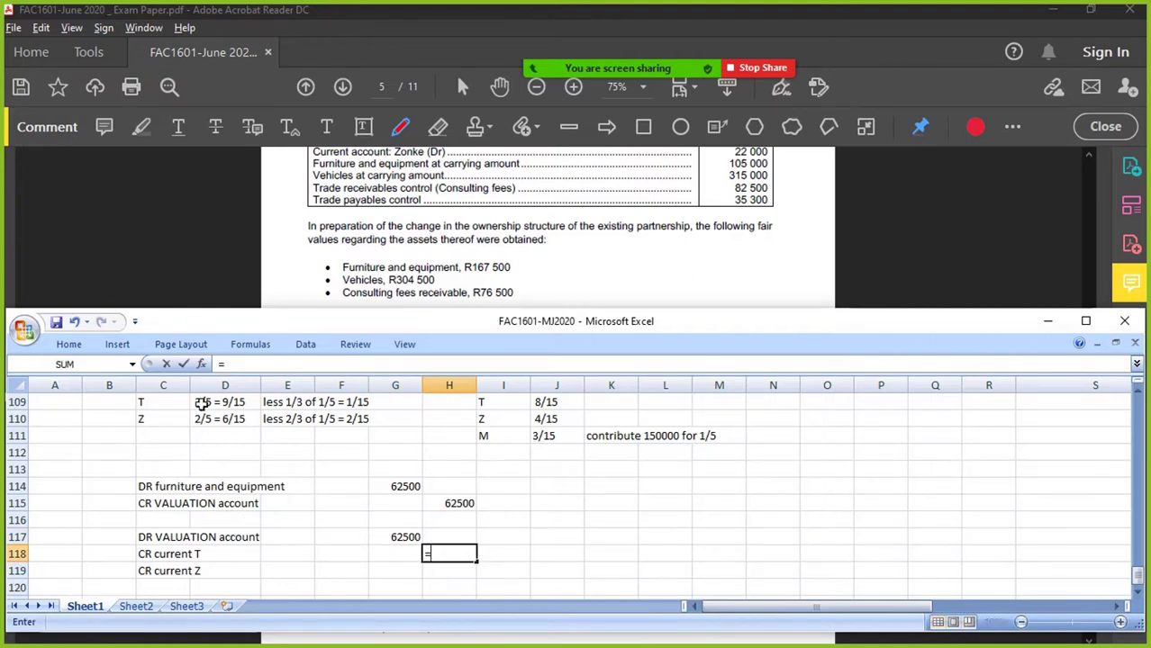
pyautogui.click(405, 536)
pyautogui.write('*3/5')
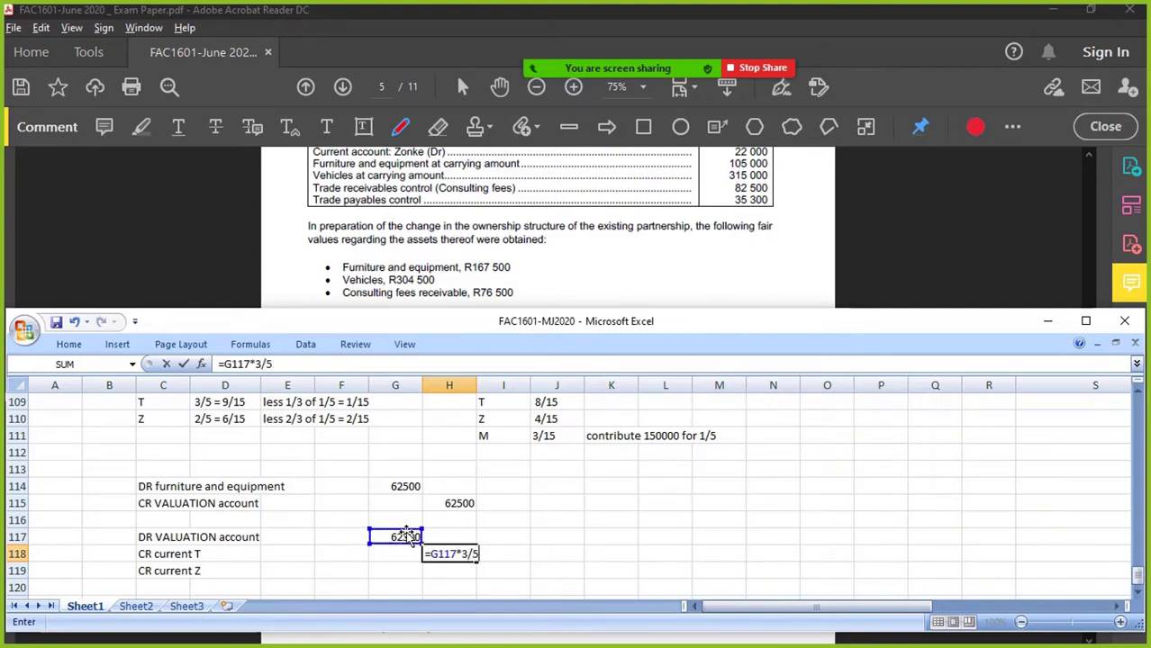
pyautogui.press('Return')
pyautogui.write('=')
pyautogui.click(405, 536)
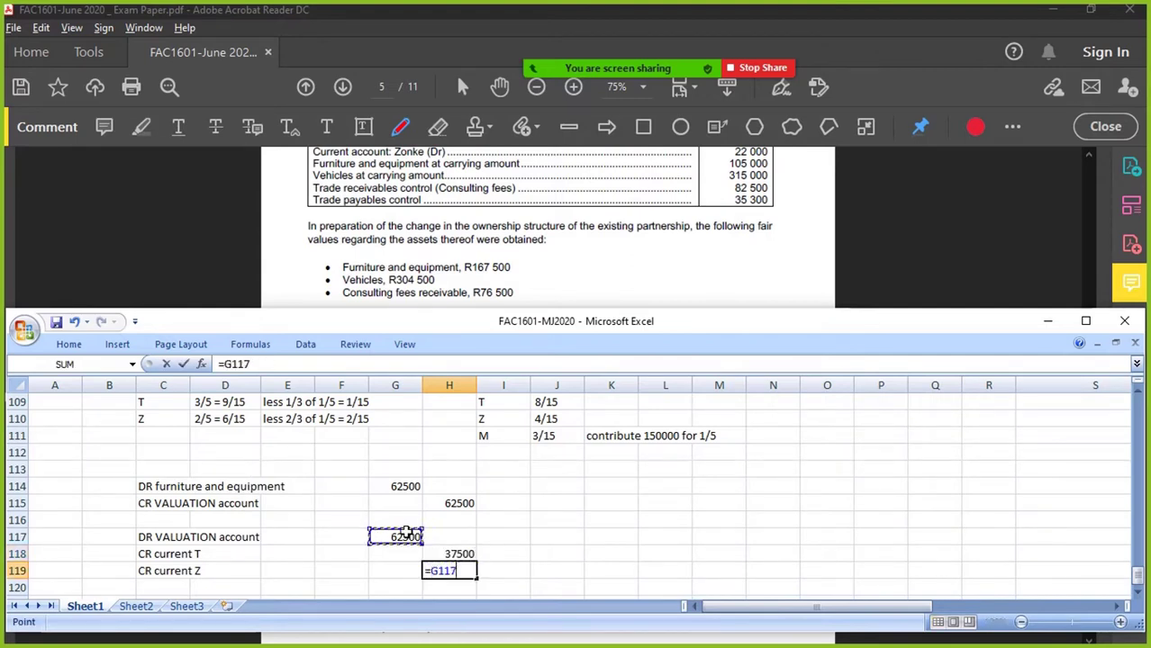
pyautogui.write('*2/5')
pyautogui.press('Return')
pyautogui.scroll(-1, 382, 527)
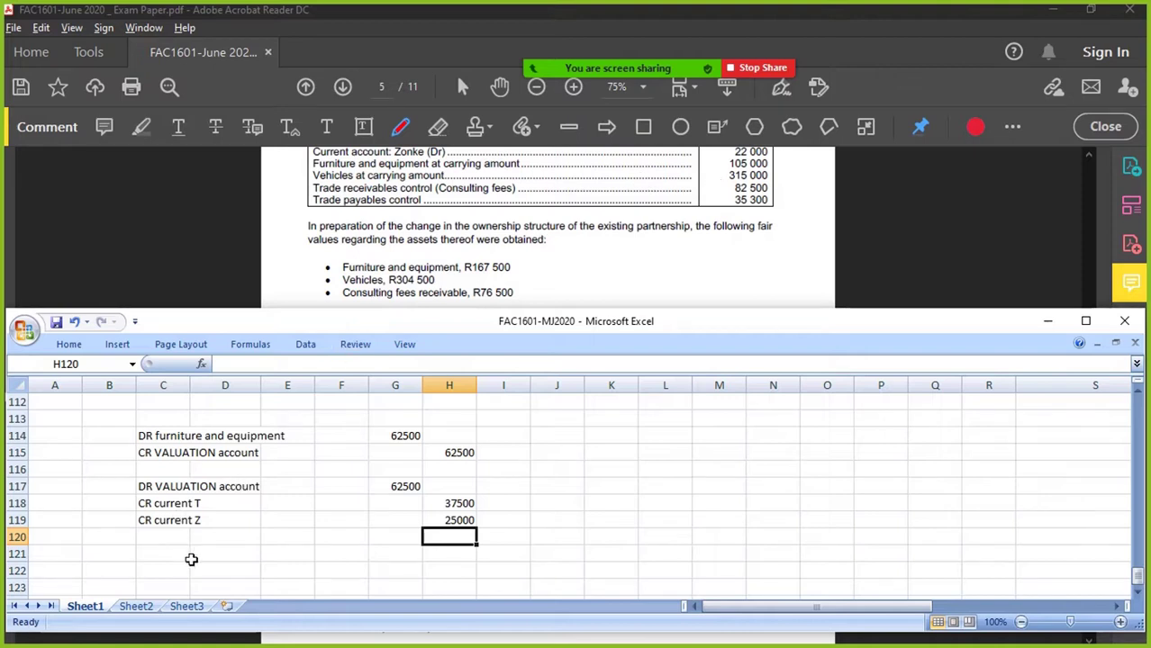
# - Label the vehicles entry in K114:K115 as DR VALUATION account and CR vehicles
pyautogui.click(666, 436)
pyautogui.click(179, 453)
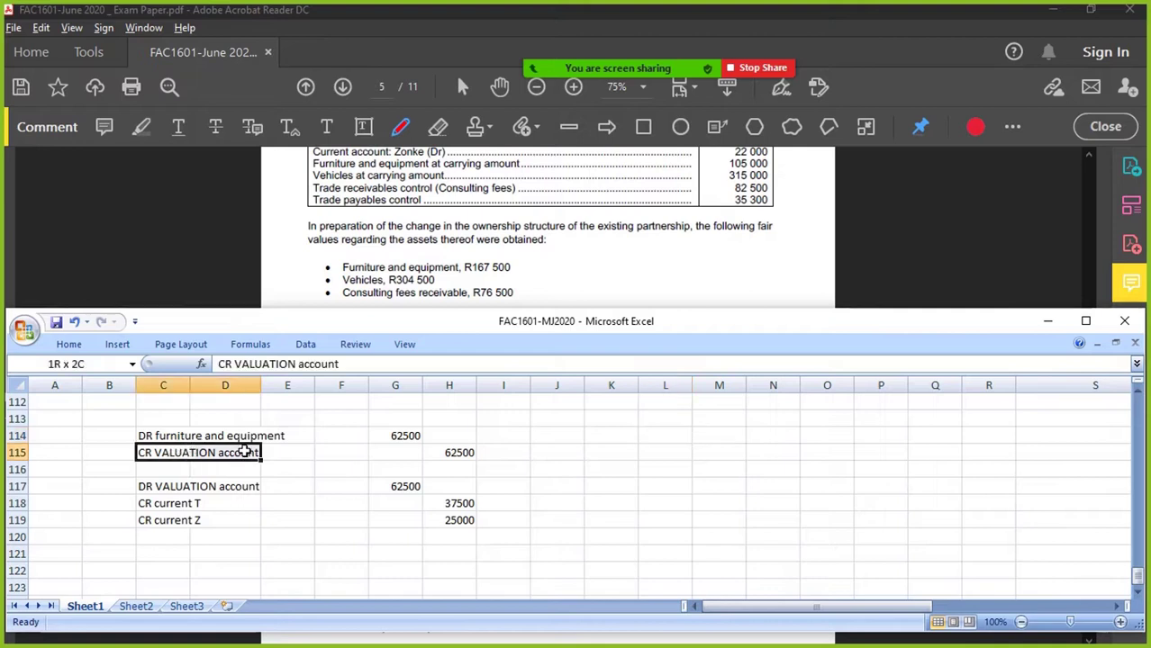
pyautogui.click(194, 484)
pyautogui.hotkey('ctrl', 'c')
pyautogui.click(621, 434)
pyautogui.hotkey('ctrl', 'v')
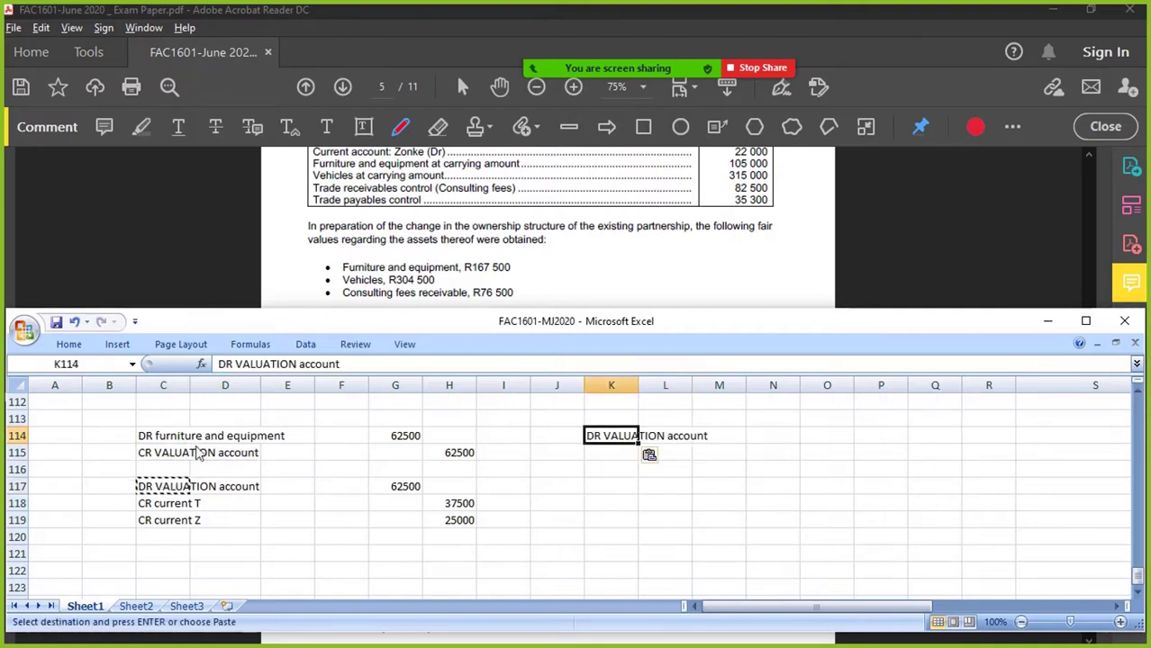
pyautogui.click(166, 439)
pyautogui.click(618, 453)
pyautogui.write('CR')
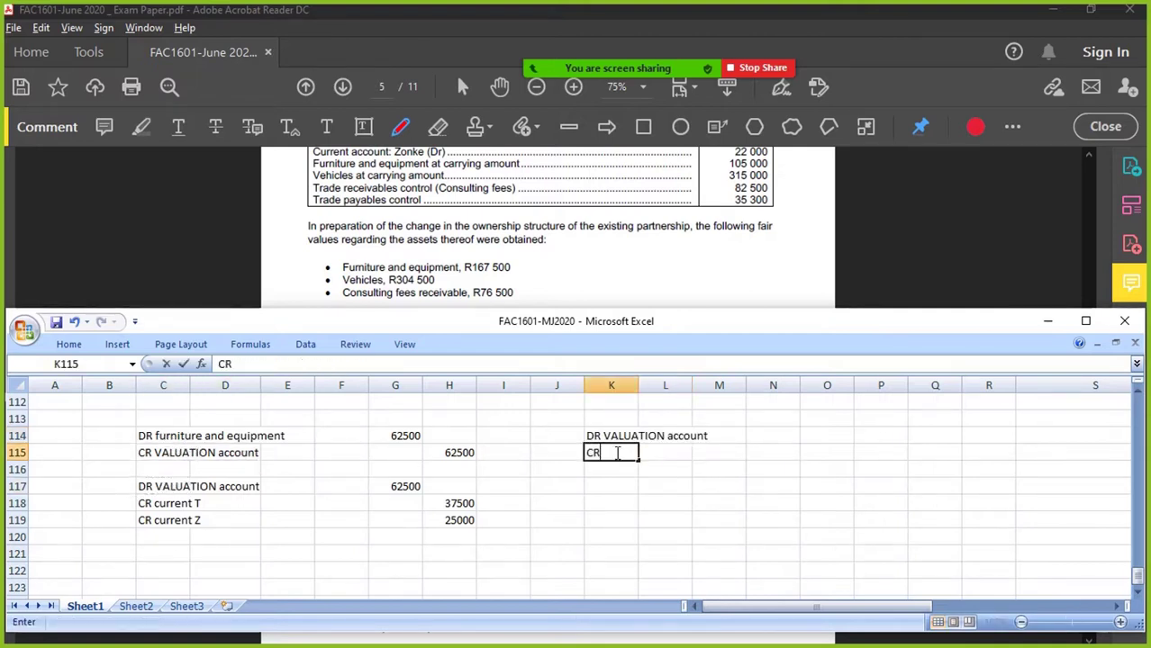
pyautogui.write(' vehicles')
pyautogui.press('Return')
pyautogui.click(615, 453)
pyautogui.press('Right')
pyautogui.press('Right')
pyautogui.press('Right')
pyautogui.press('Right')
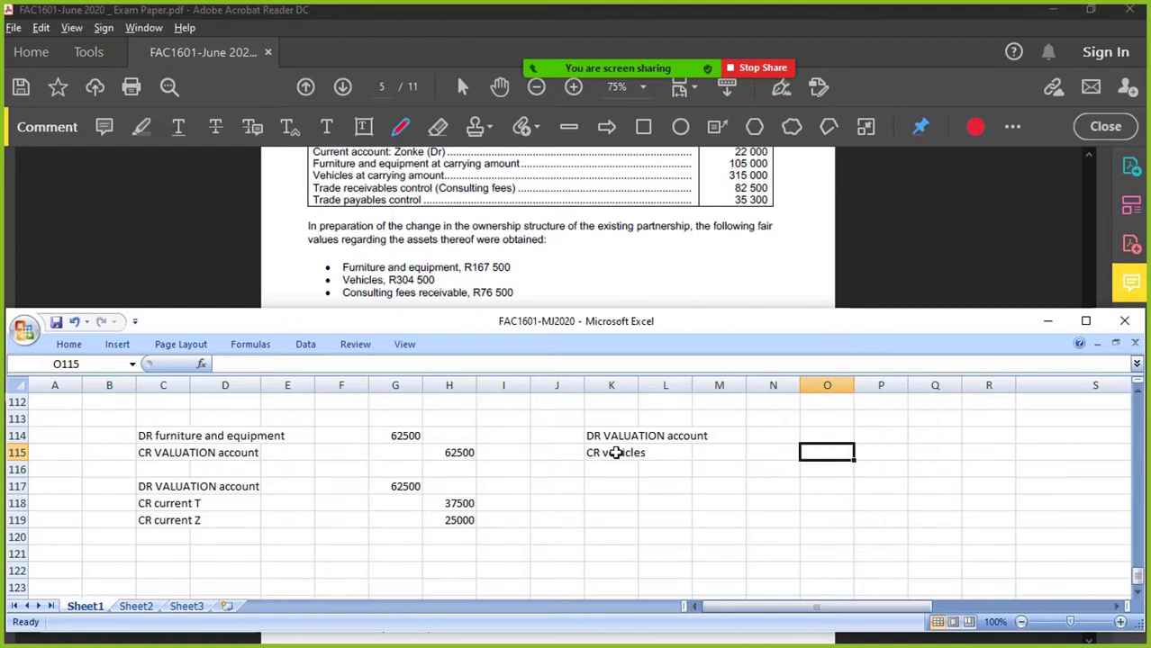
pyautogui.write('=315000')
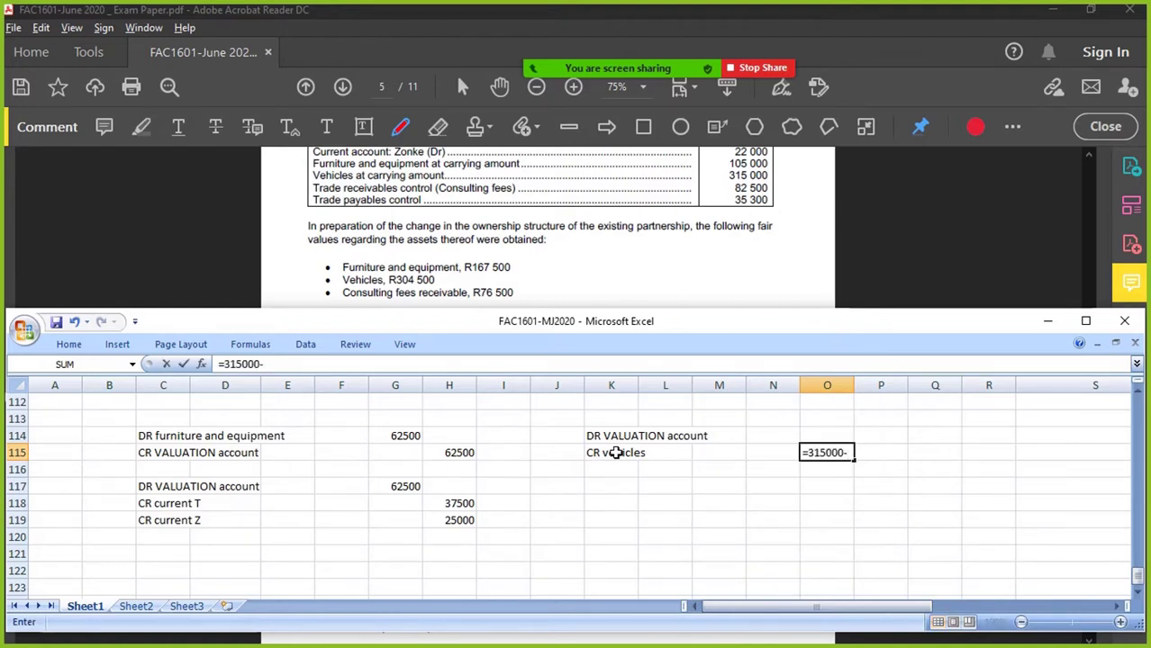
pyautogui.write('-304500')
pyautogui.press('Return')
pyautogui.click(761, 436)
pyautogui.write('=')
pyautogui.press('Right')
pyautogui.press('Down')
pyautogui.press('Return')
# - Add labels DR current T, DR current Z and CR VALUATION account in K117:K119
pyautogui.moveTo(610, 436); pyautogui.dragTo(796, 453)
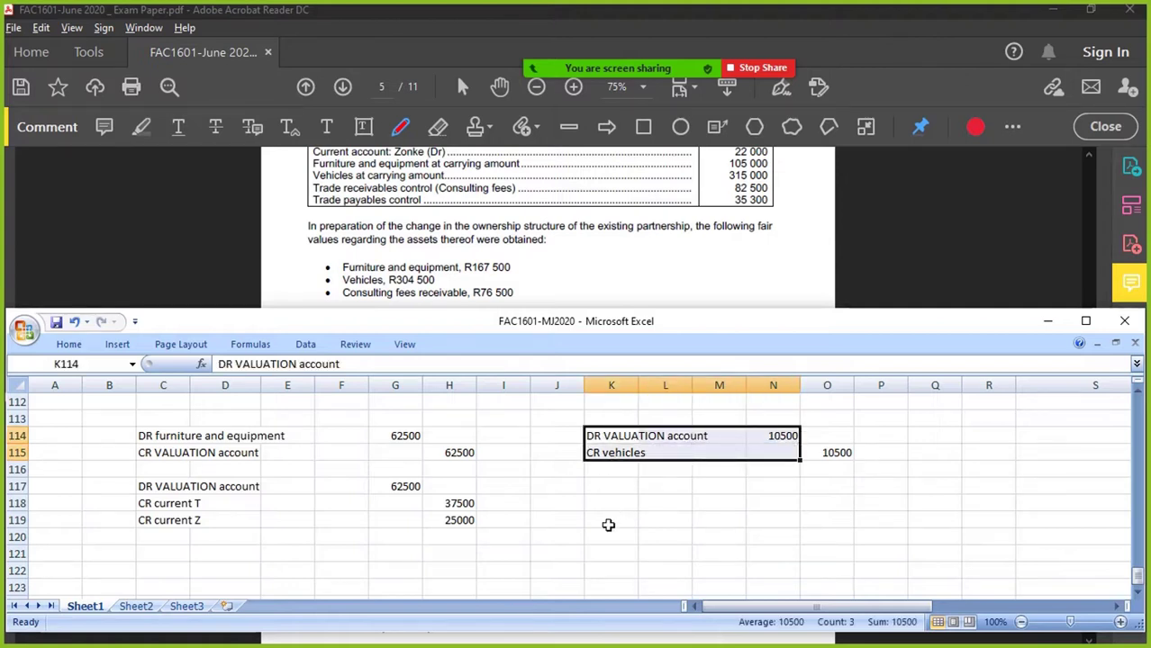
pyautogui.click(158, 454)
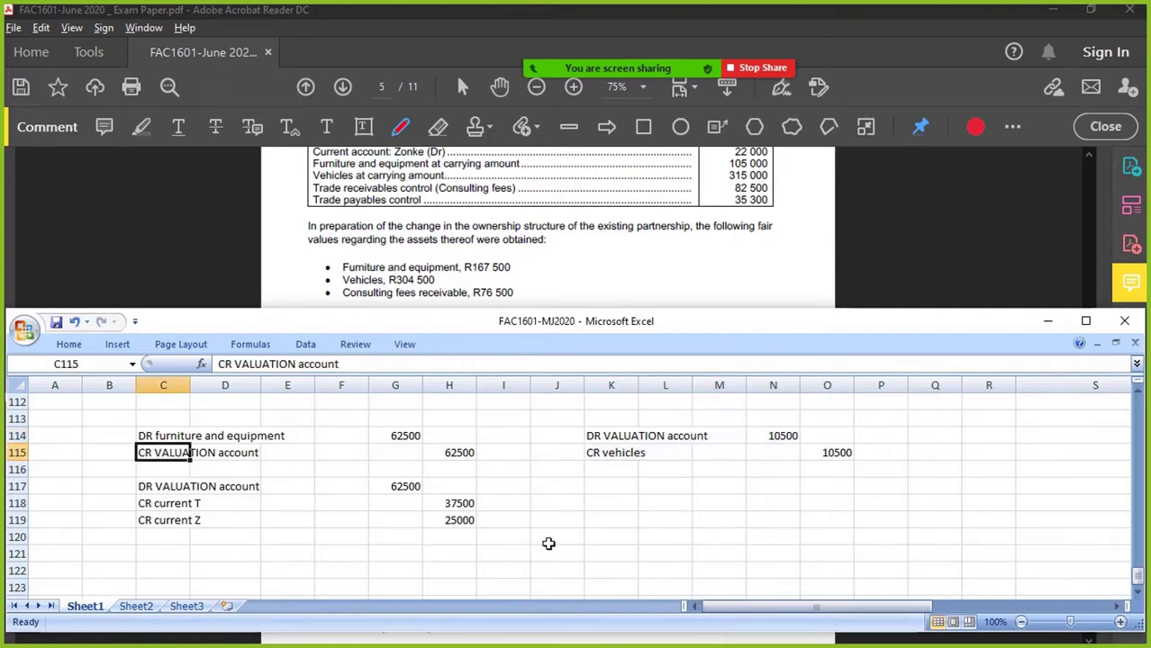
pyautogui.hotkey('ctrl', 'c')
pyautogui.click(614, 522)
pyautogui.hotkey('ctrl', 'v')
pyautogui.moveTo(184, 507); pyautogui.dragTo(171, 521)
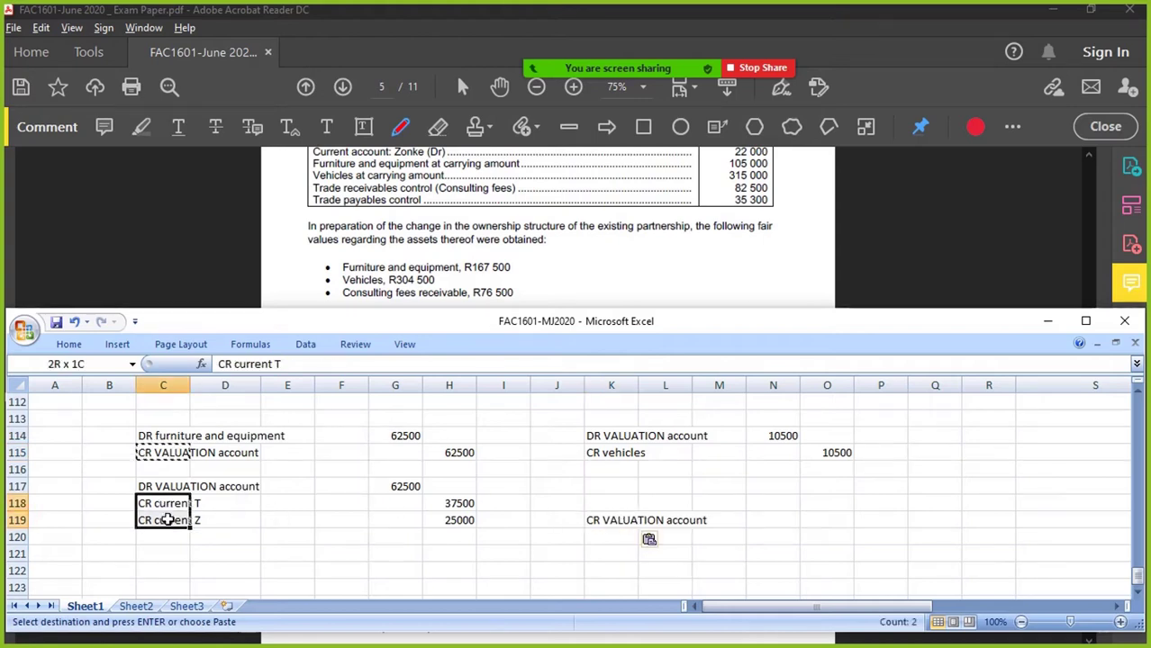
pyautogui.hotkey('ctrl', 'c')
pyautogui.click(598, 487)
pyautogui.hotkey('ctrl', 'v')
pyautogui.doubleClick(592, 486)
pyautogui.press('BackSpace')
pyautogui.write('D')
pyautogui.click(592, 504)
pyautogui.doubleClick(592, 504)
pyautogui.click(594, 507)
pyautogui.press('BackSpace')
pyautogui.write('D')
pyautogui.press('Return')
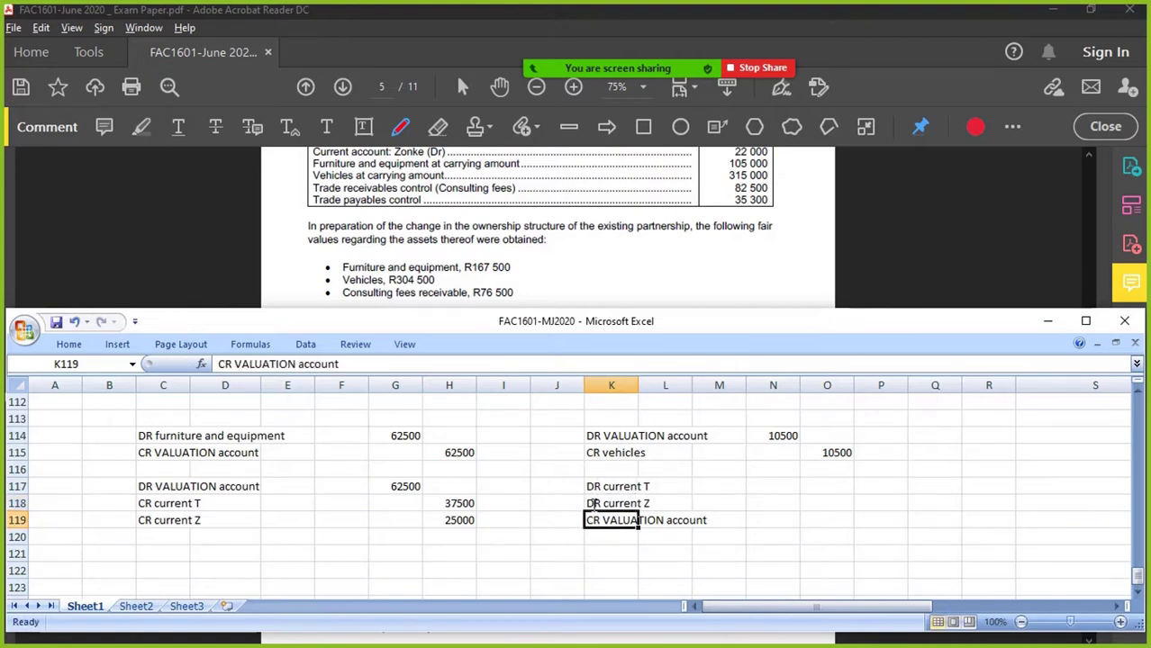
# - Debit current T 6300 (3/5) and current Z 4200 (remainder), and start the VALUATION credit =O115
pyautogui.click(782, 485)
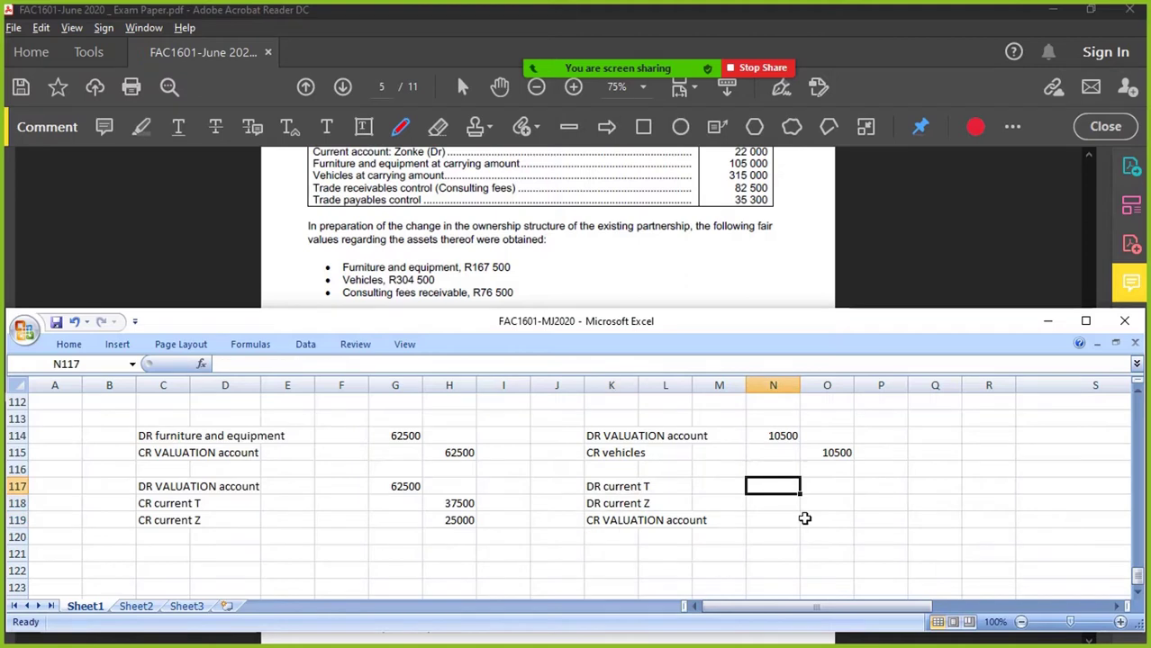
pyautogui.write('=')
pyautogui.click(838, 455)
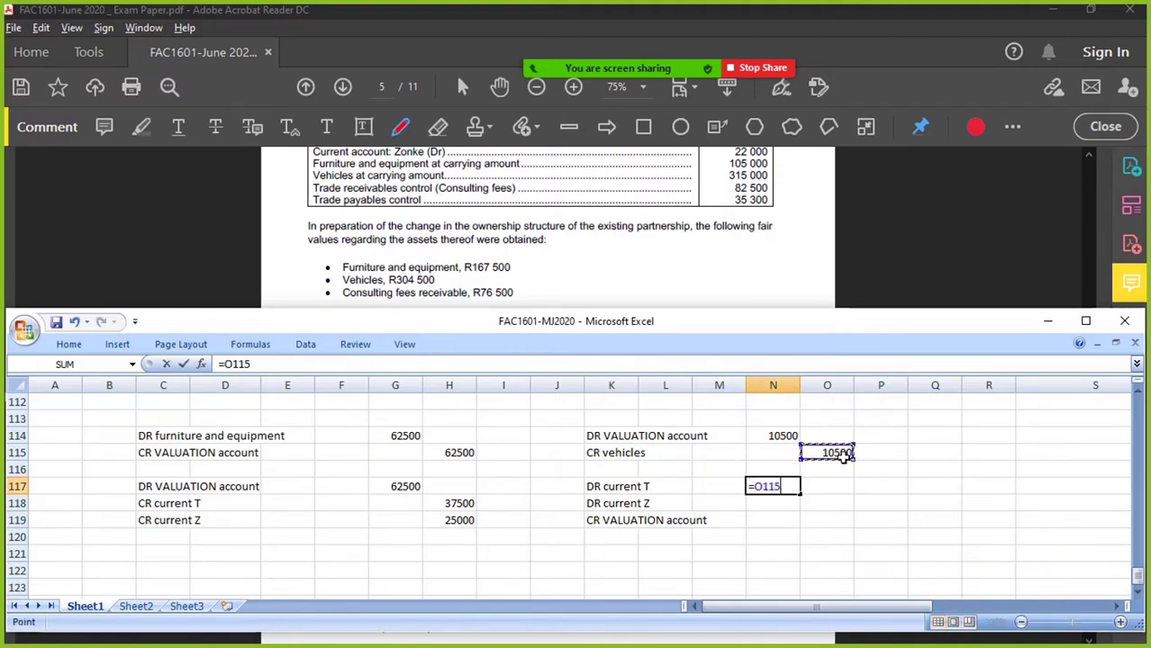
pyautogui.write('*3/5')
pyautogui.press('Return')
pyautogui.write('=')
pyautogui.click(830, 453)
pyautogui.write('-')
pyautogui.click(789, 486)
pyautogui.press('Return')
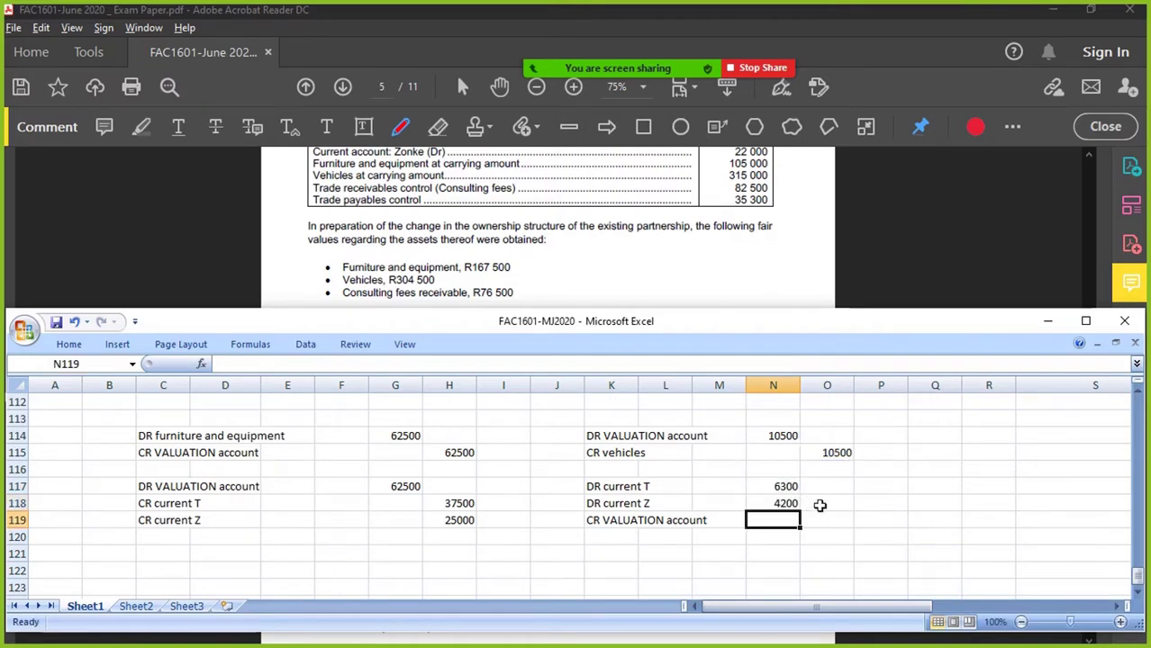
pyautogui.click(825, 520)
pyautogui.write('=')
pyautogui.click(821, 453)
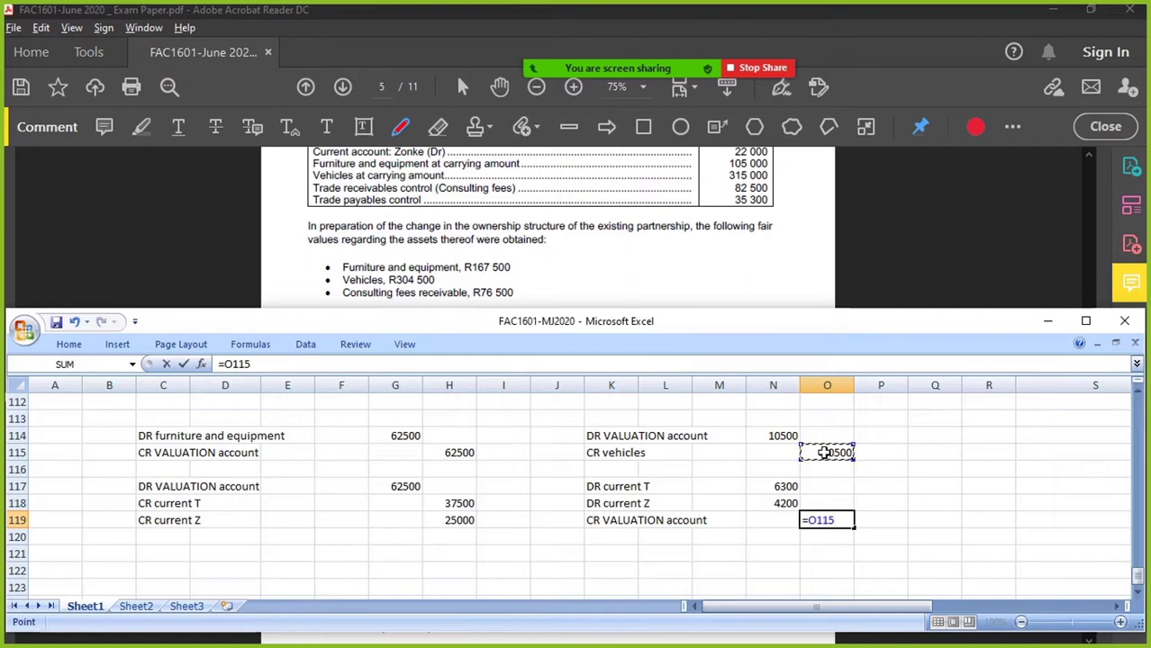
# - Commit =O115 in O119 so the VALUATION account is credited 10500
pyautogui.press('Return')
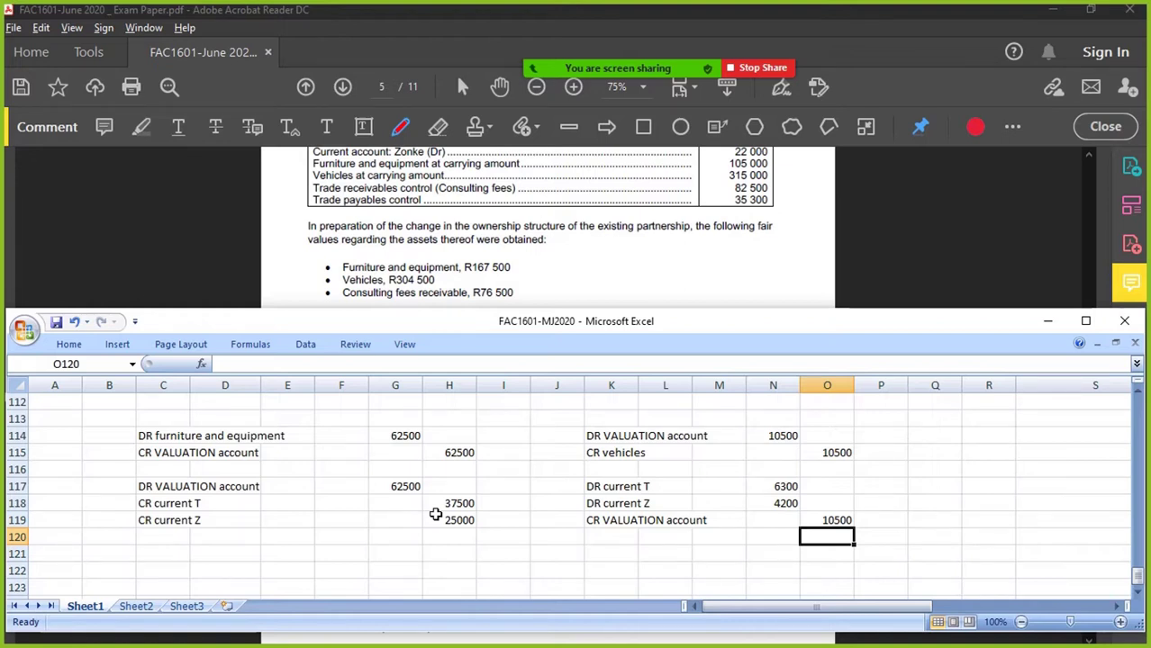
pyautogui.click(161, 438)
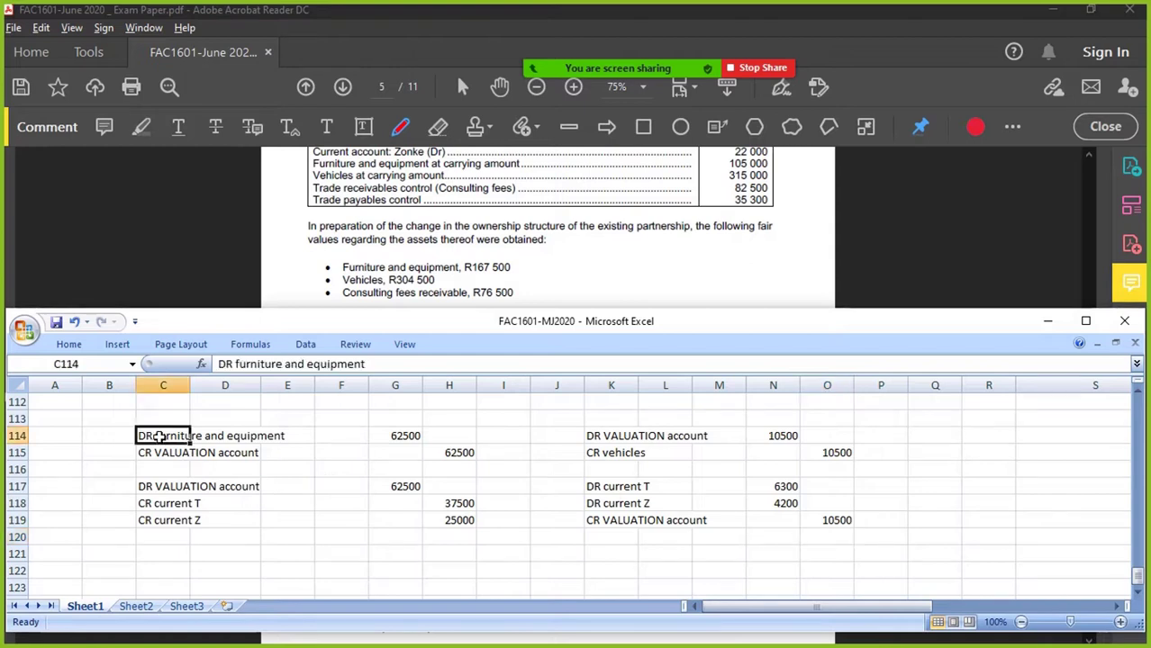
pyautogui.hotkey('ctrl', 'c')
pyautogui.moveTo(162, 436); pyautogui.dragTo(449, 530)
pyautogui.hotkey('ctrl', 'c')
pyautogui.click(162, 554)
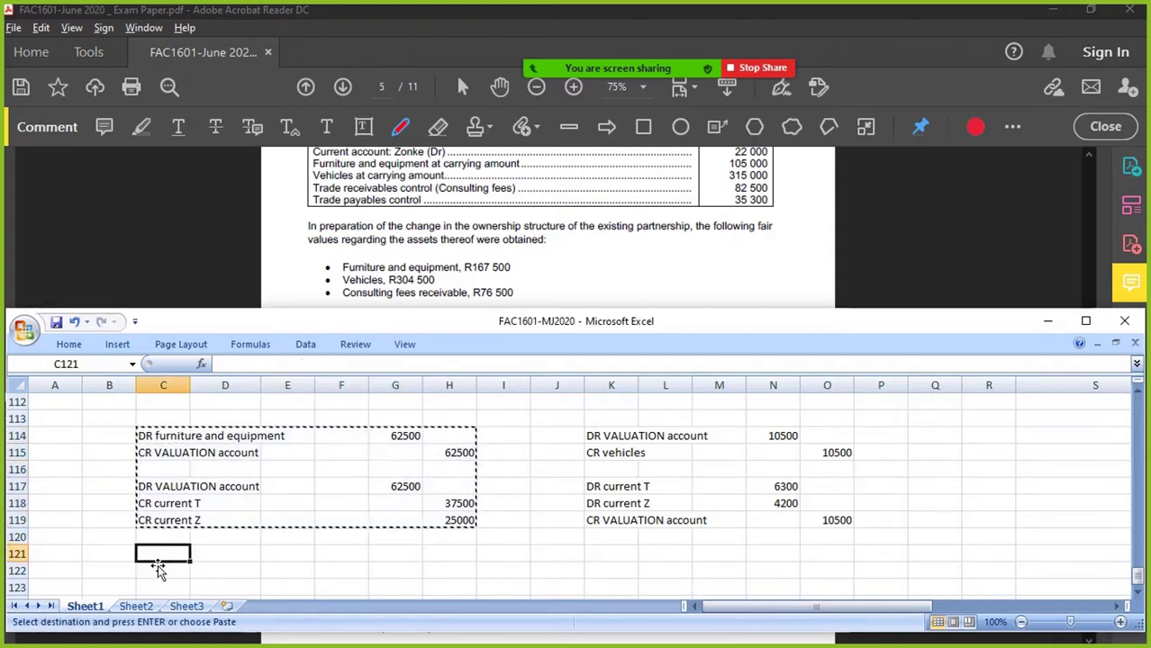
pyautogui.click(160, 573)
pyautogui.hotkey('ctrl', 'v')
pyautogui.scroll(-2, 160, 581)
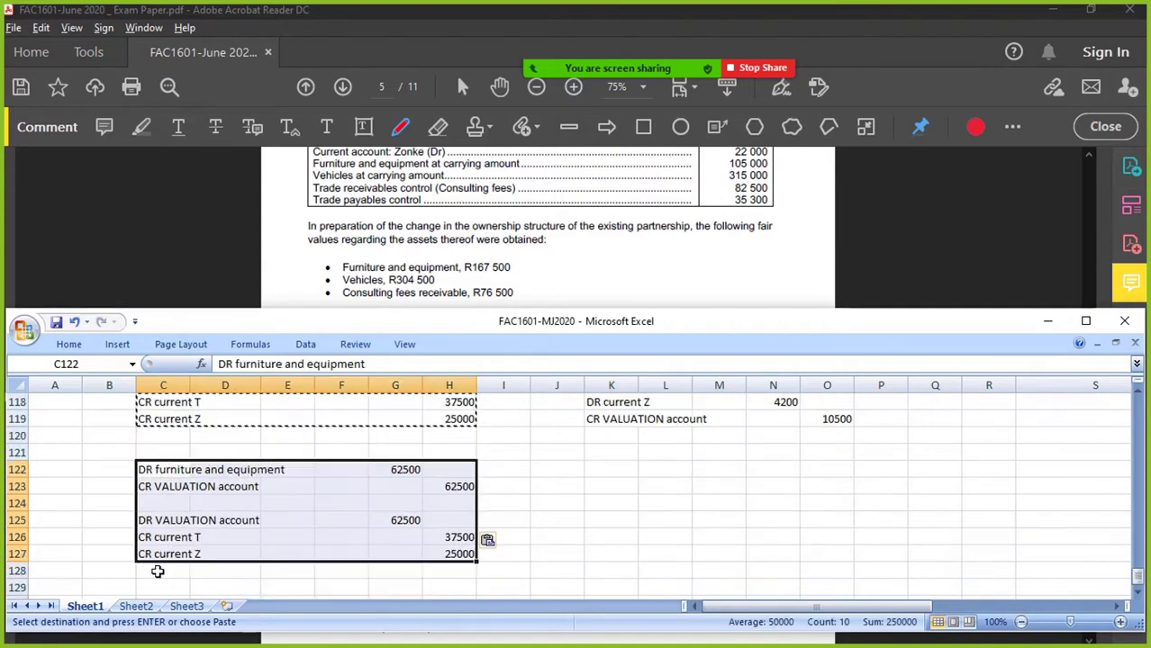
pyautogui.doubleClick(170, 470)
pyautogui.moveTo(157, 469); pyautogui.dragTo(328, 463)
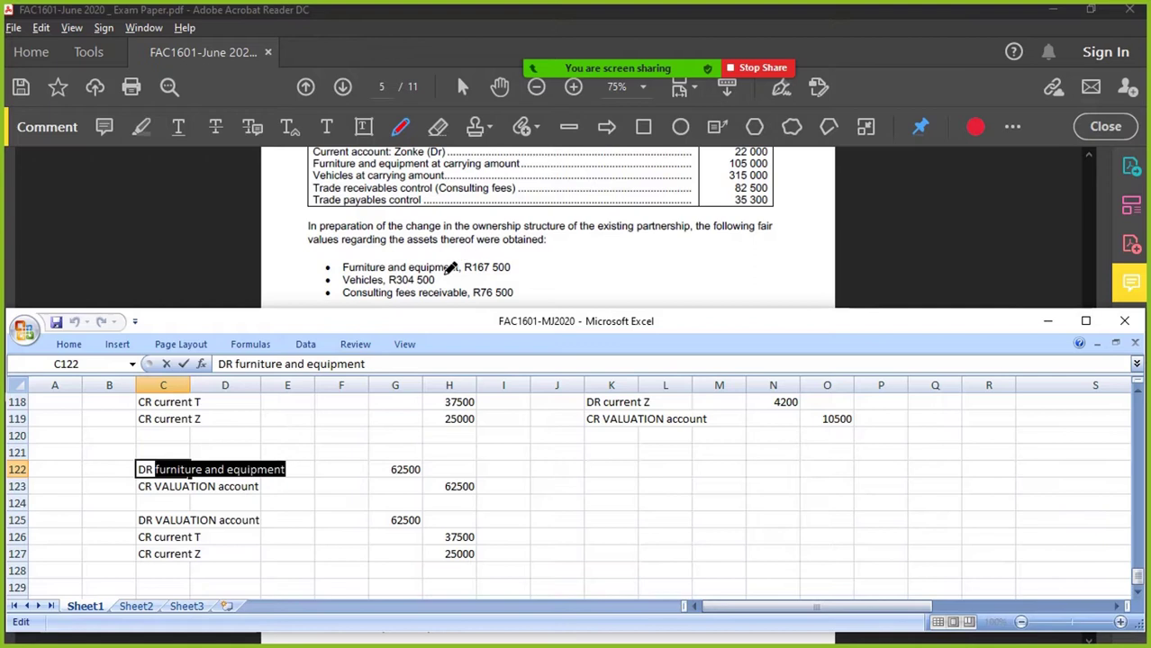
pyautogui.press('BackSpace')
pyautogui.press('Return')
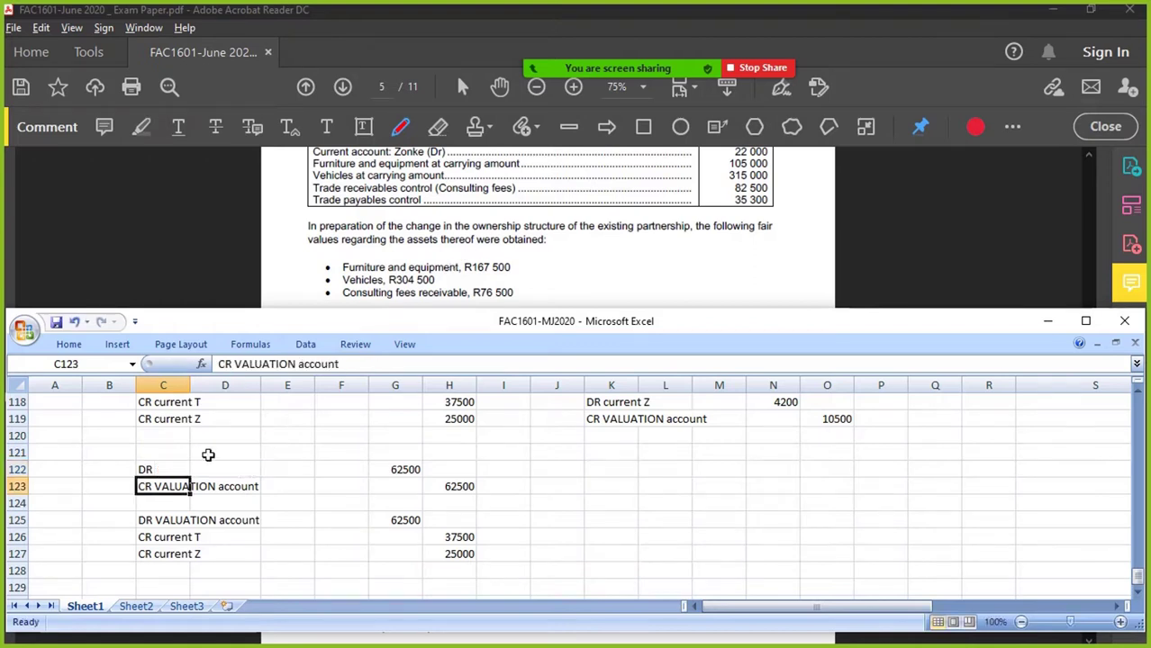
pyautogui.moveTo(176, 466); pyautogui.dragTo(445, 552)
pyautogui.press('Delete')
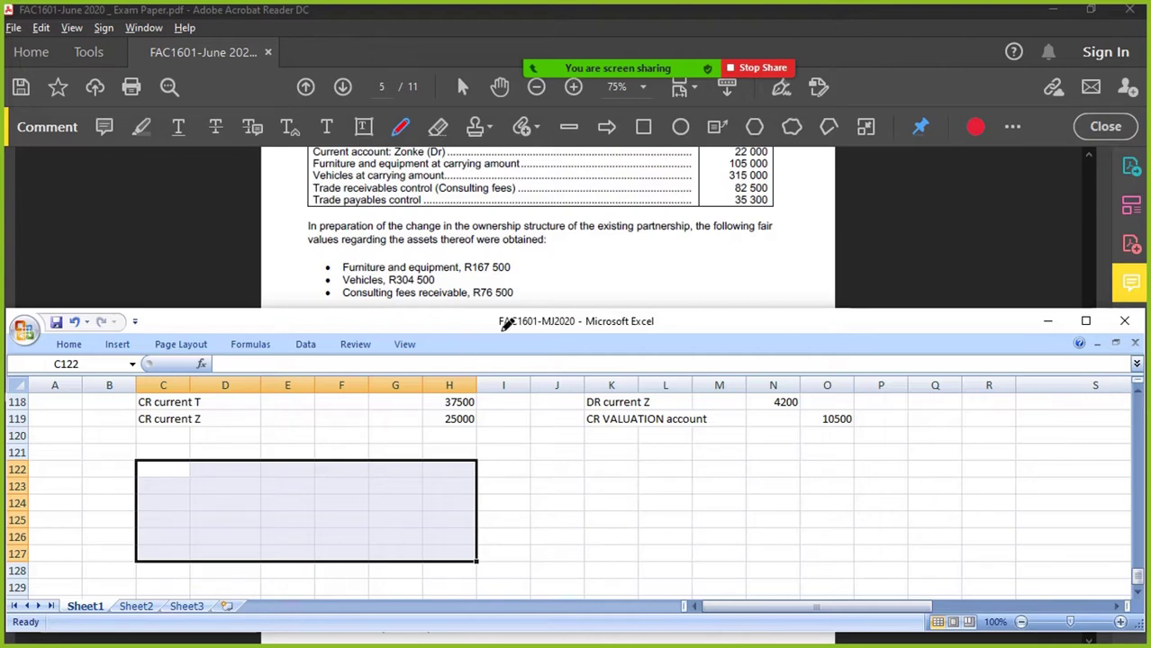
# - Copy the vehicles entry block to C122 and relabel its credit line CR consulting fees receivable
pyautogui.scroll(2, 319, 475)
pyautogui.moveTo(612, 436); pyautogui.dragTo(847, 520)
pyautogui.hotkey('ctrl', 'c')
pyautogui.click(162, 554)
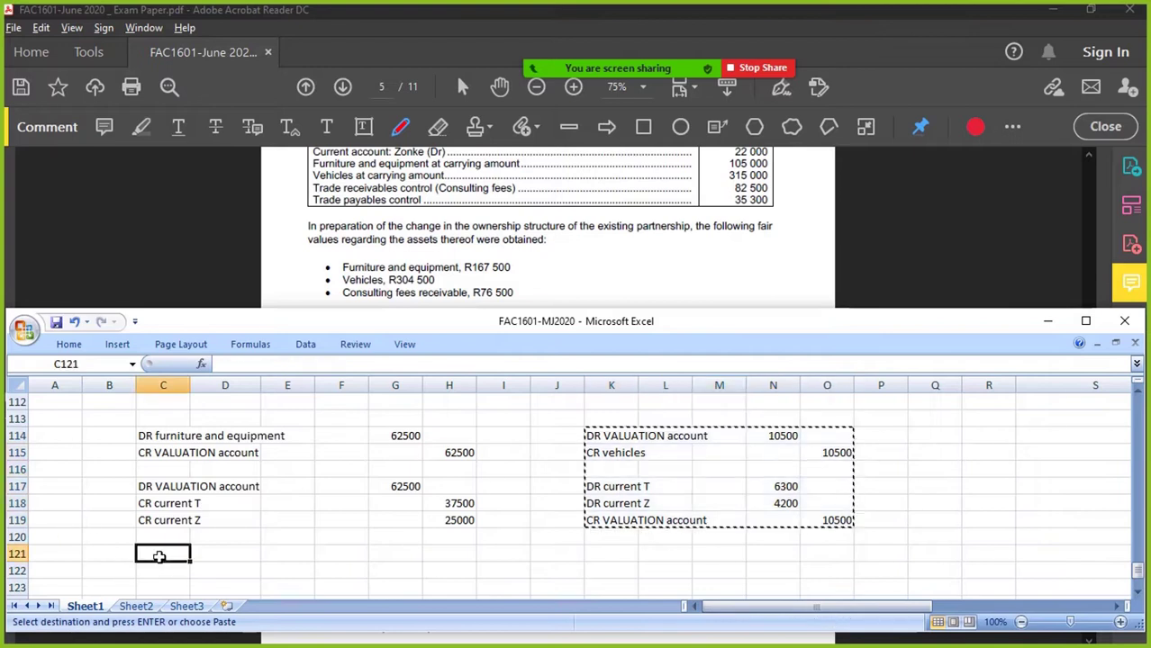
pyautogui.scroll(-3, 171, 559)
pyautogui.click(163, 520)
pyautogui.hotkey('ctrl', 'v')
pyautogui.press('Escape')
pyautogui.doubleClick(160, 538)
pyautogui.moveTo(155, 537); pyautogui.dragTo(220, 539)
pyautogui.press('BackSpace')
pyautogui.write('consulti')
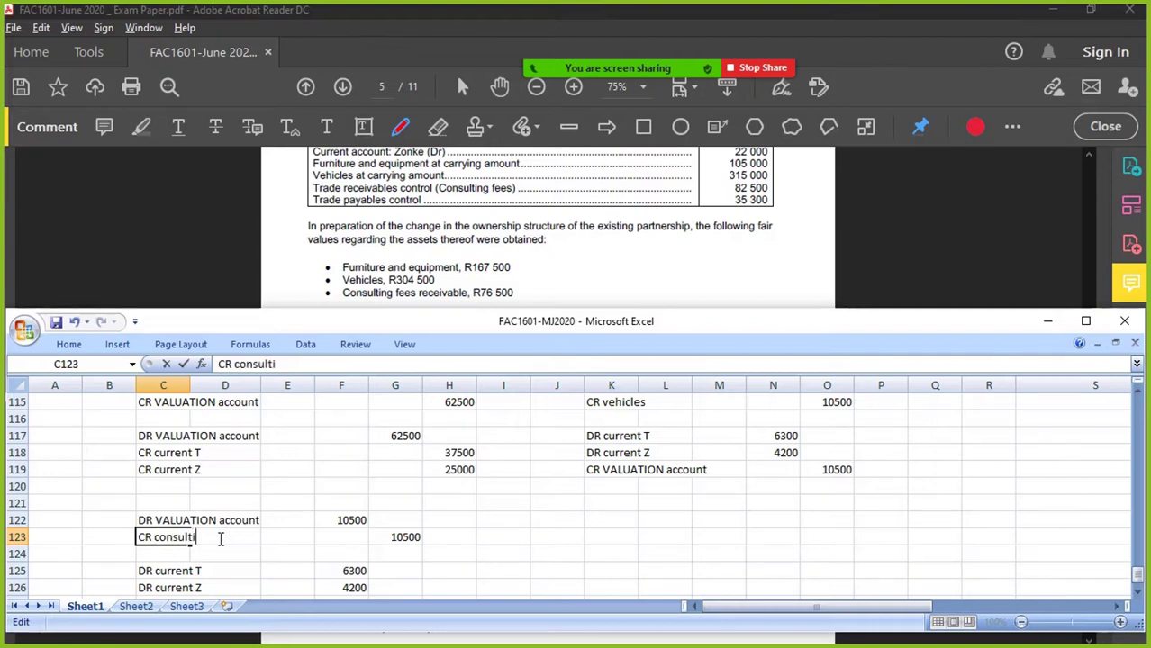
pyautogui.write('ng fee')
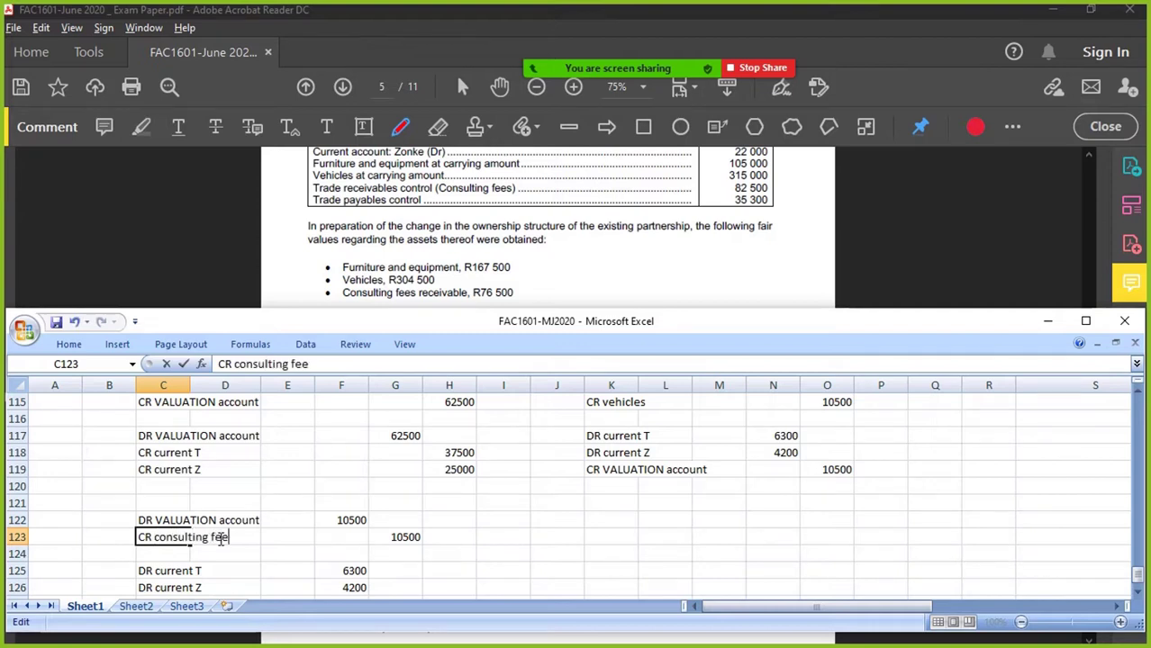
pyautogui.write('s receivables')
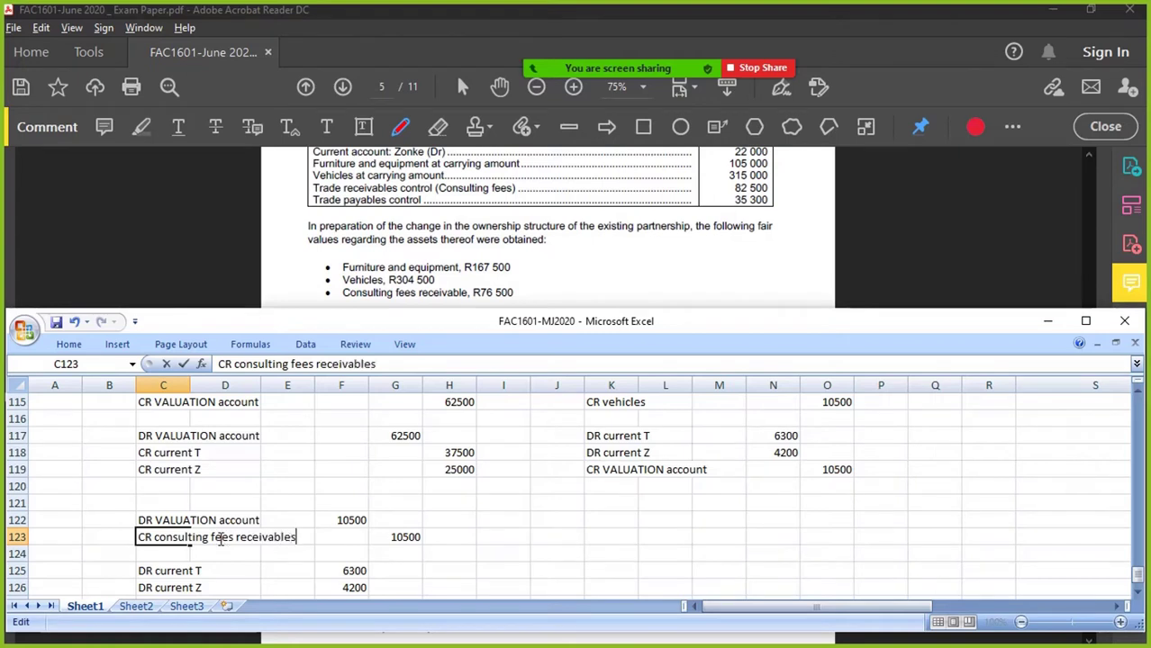
pyautogui.press('BackSpace')
pyautogui.press('Return')
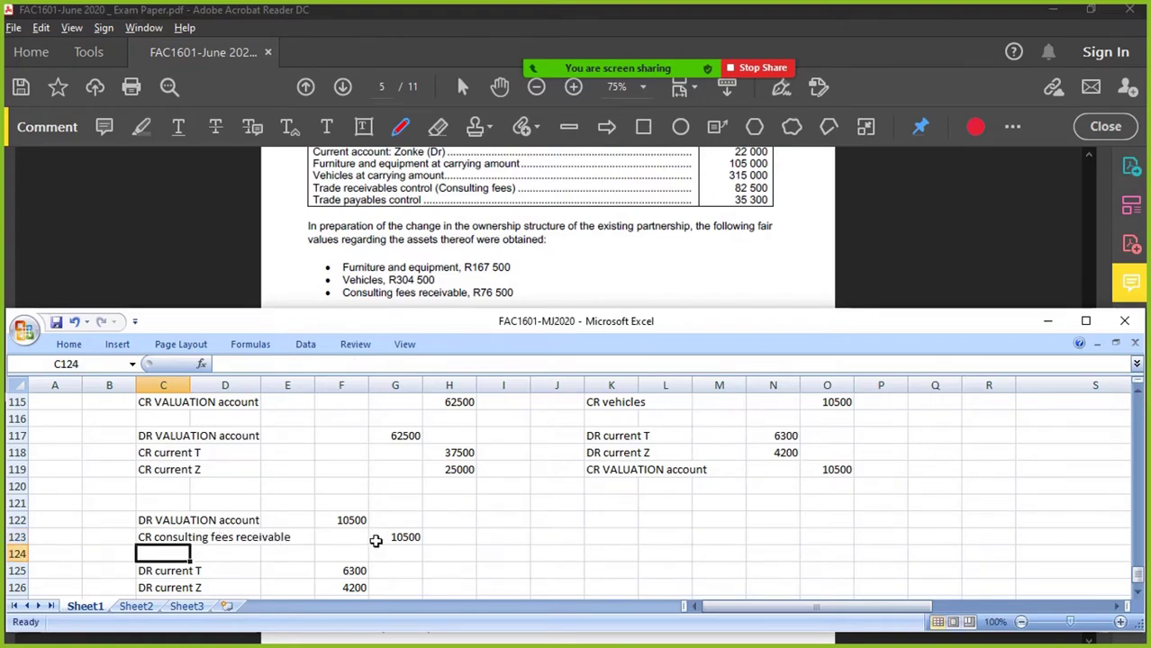
pyautogui.click(357, 521)
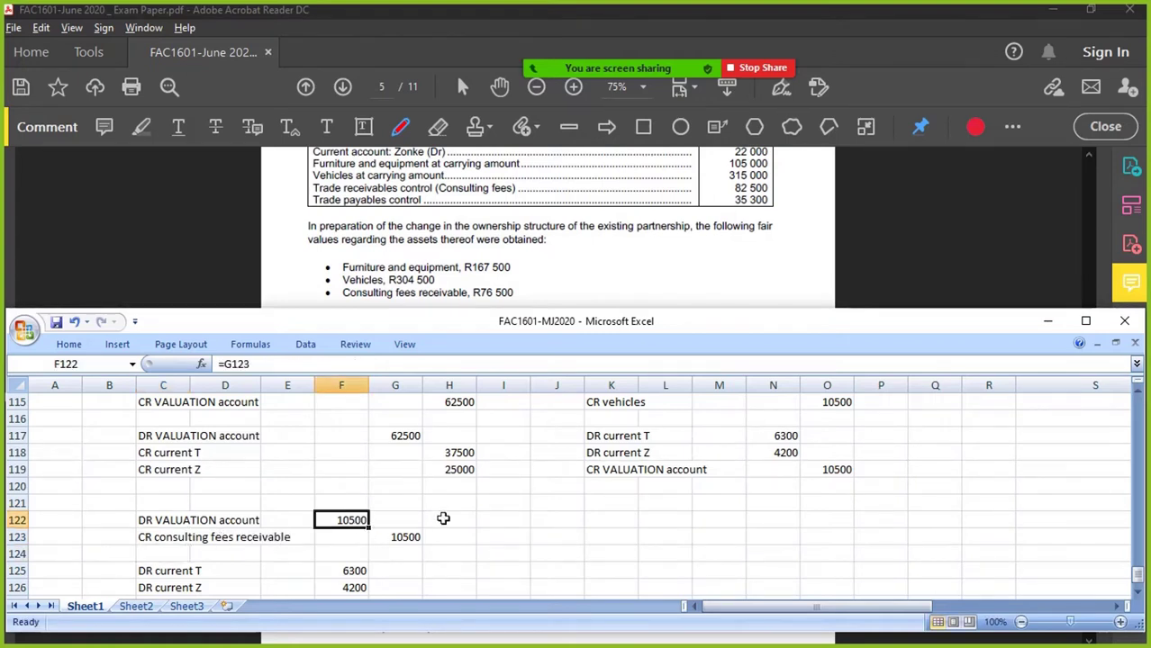
pyautogui.click(396, 536)
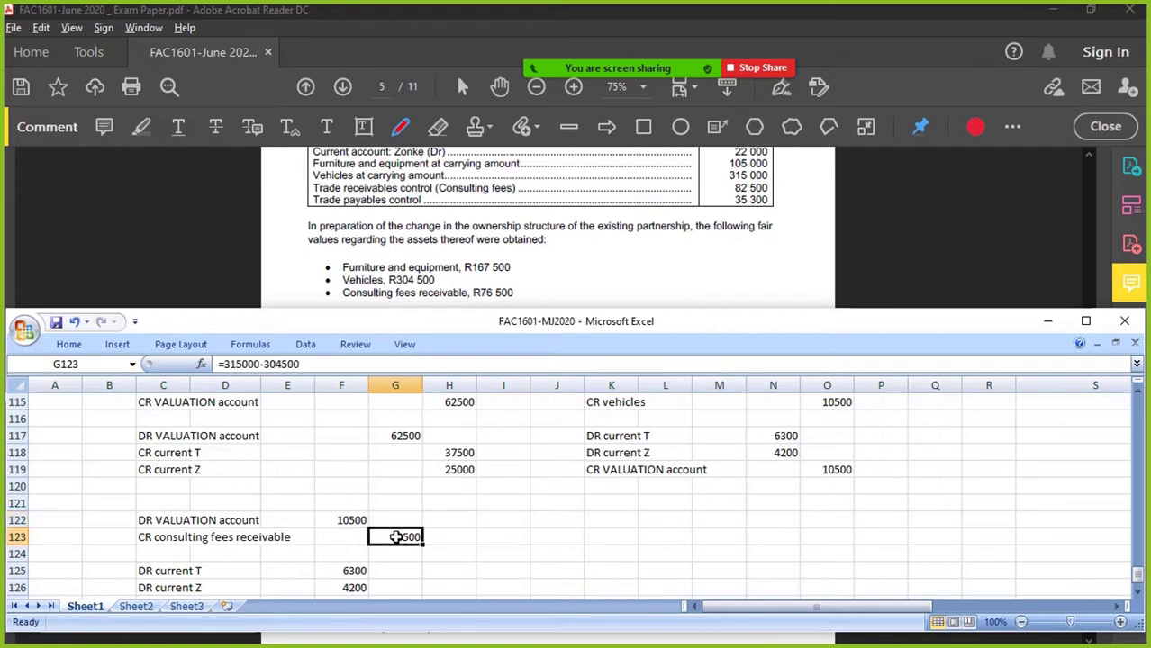
pyautogui.write('=')
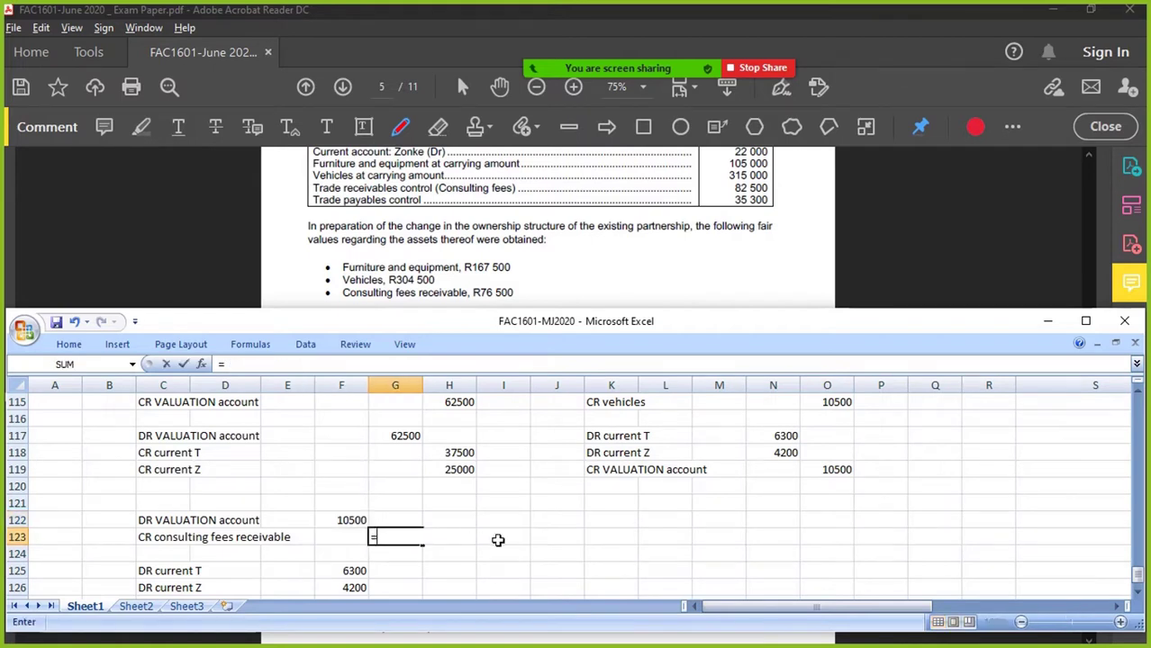
pyautogui.write('82500-76500')
pyautogui.press('Return')
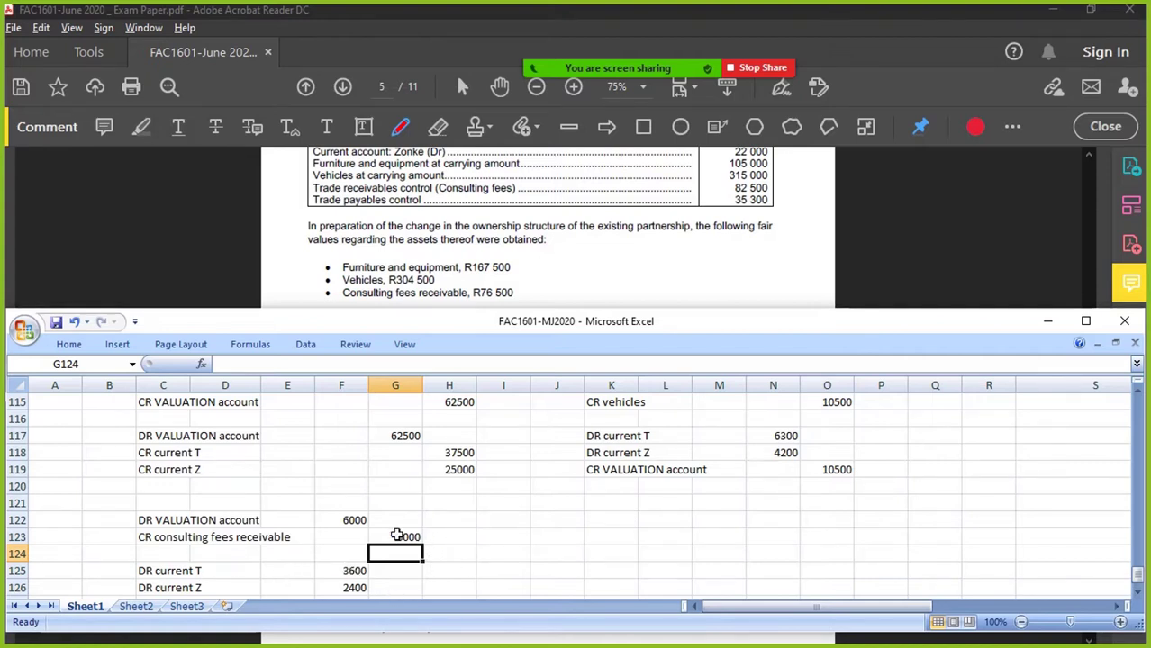
pyautogui.click(603, 537)
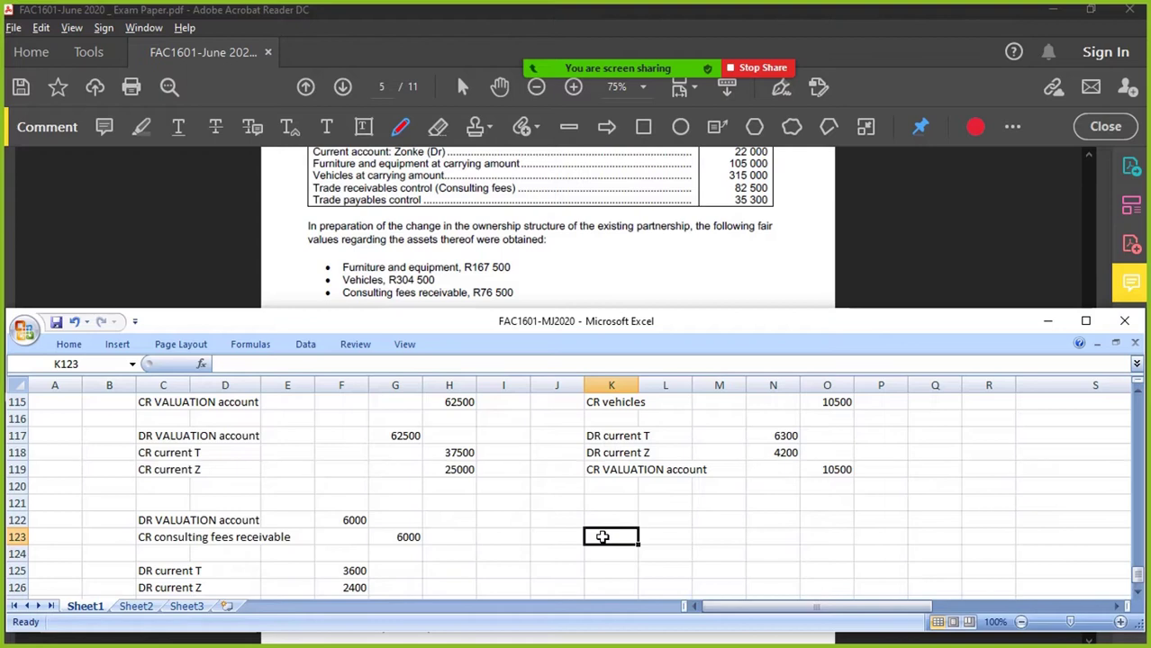
# - Add the row labels TOTAL FOR T in K123 and TOTAL FOR Z in K124
pyautogui.write('TOTAL FOR T')
pyautogui.press('Return')
pyautogui.click(603, 536)
pyautogui.hotkey('ctrl', 'c')
pyautogui.press('Down')
pyautogui.hotkey('ctrl', 'v')
pyautogui.press('F2')
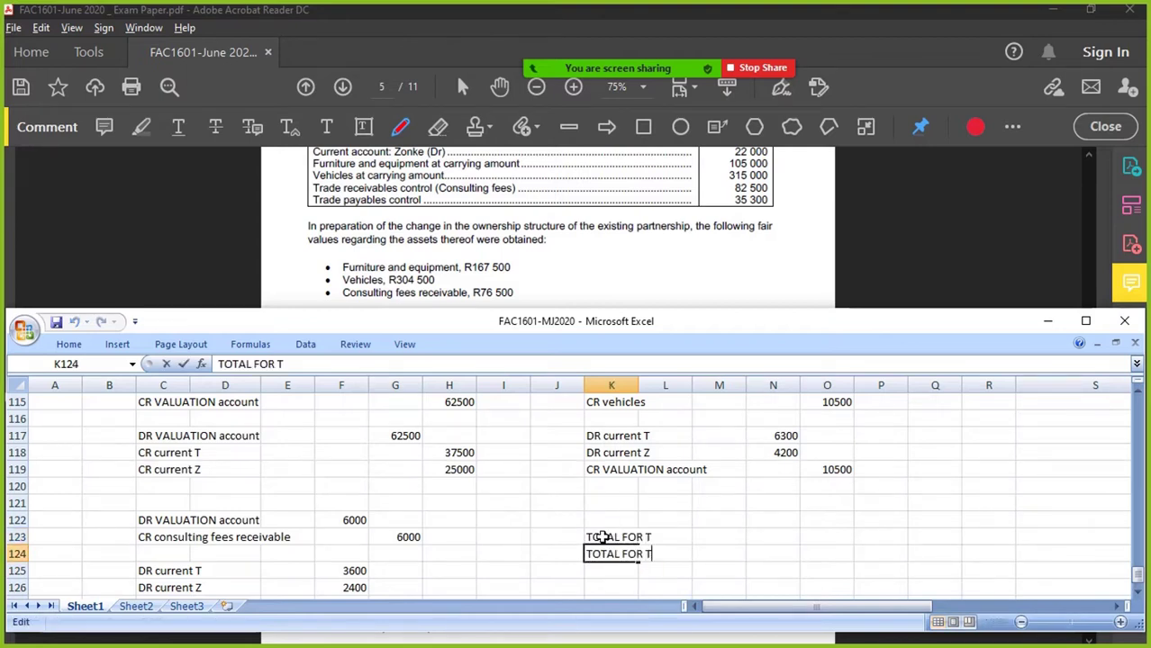
pyautogui.press('Return')
# - Enter T's total in M123 as =H118-N117-F125, giving 27600
pyautogui.click(602, 537)
pyautogui.press('Right')
pyautogui.press('Right')
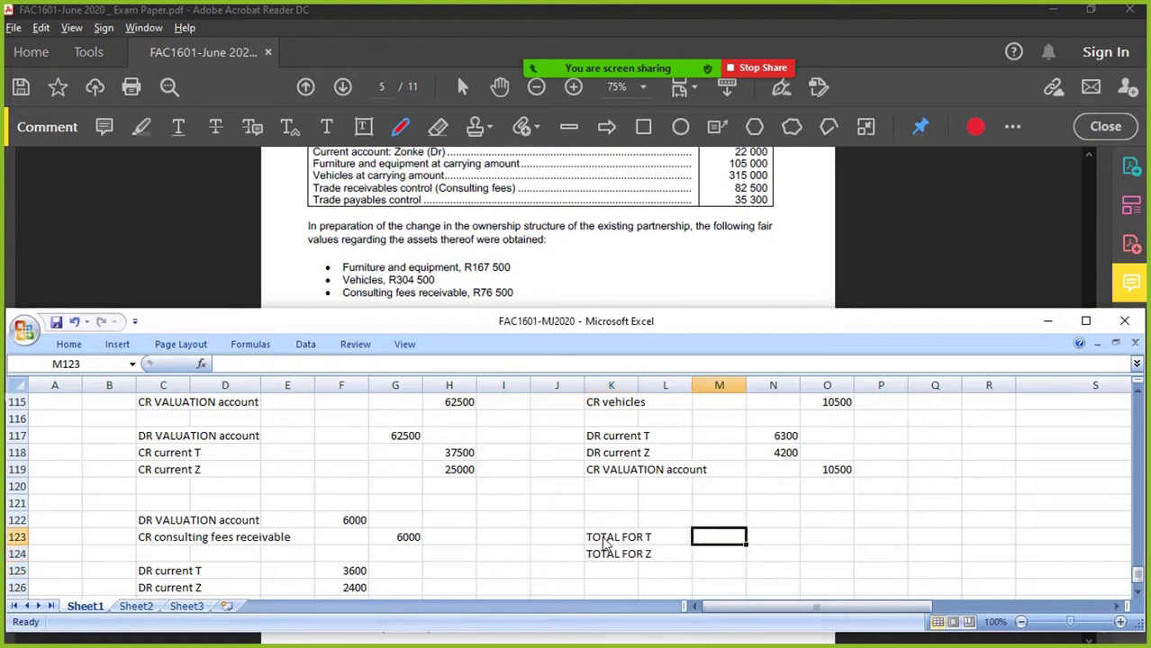
pyautogui.write('=')
pyautogui.scroll(1, 406, 516)
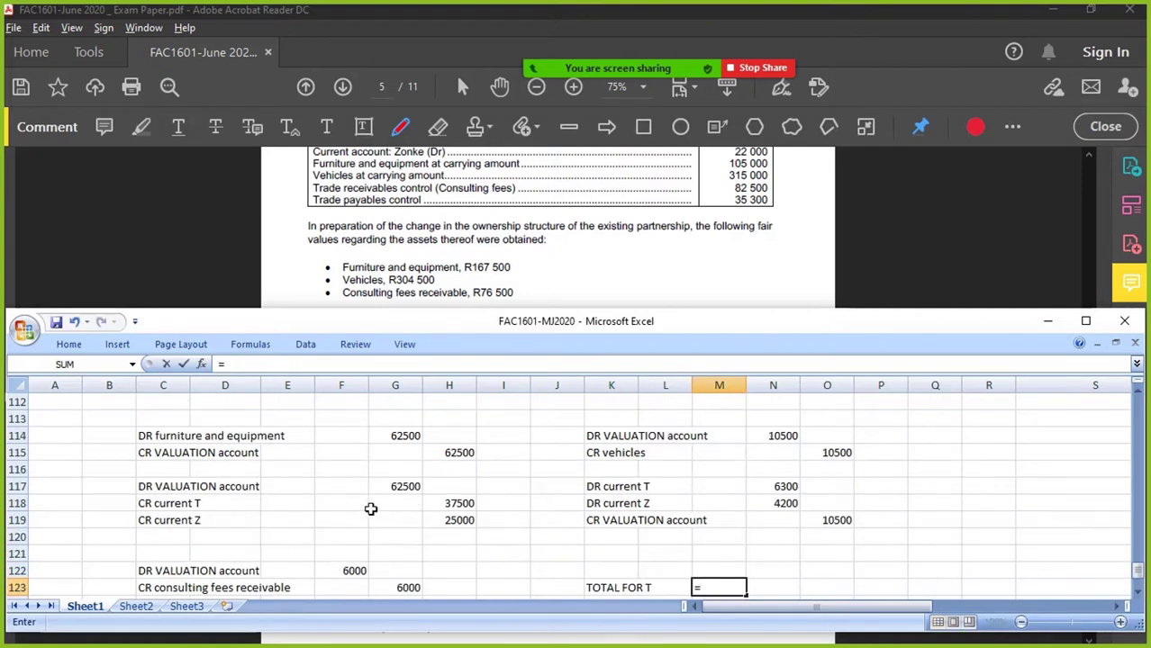
pyautogui.scroll(-1, 358, 519)
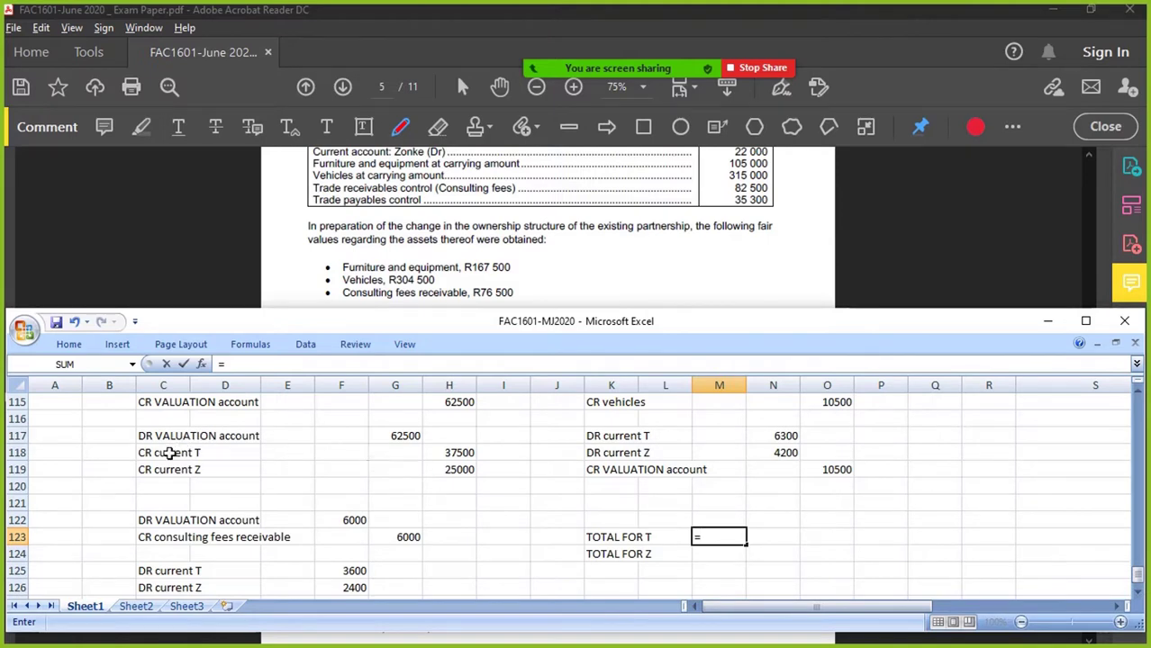
pyautogui.click(448, 453)
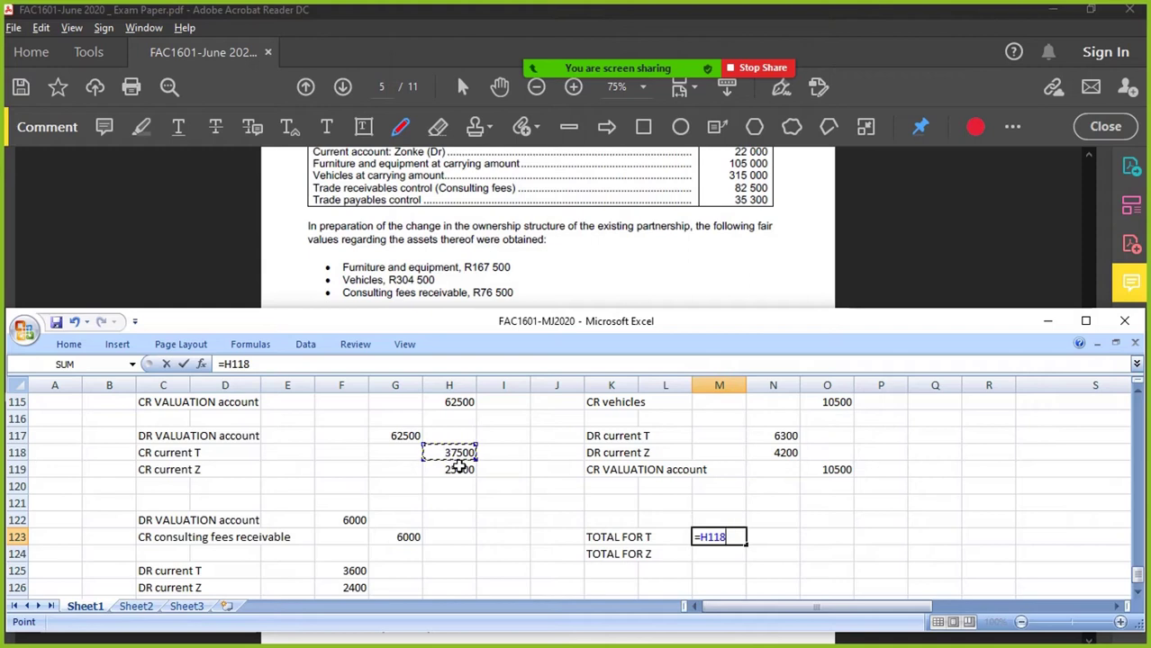
pyautogui.write('-')
pyautogui.click(763, 436)
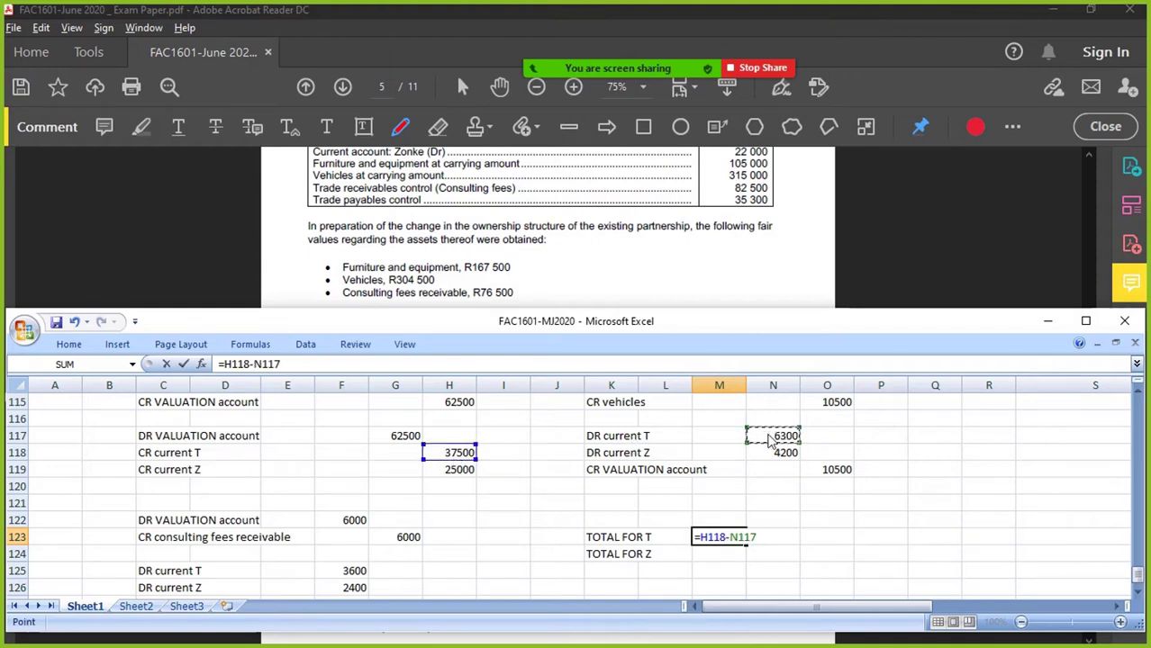
pyautogui.write('-')
pyautogui.click(342, 571)
pyautogui.press('Return')
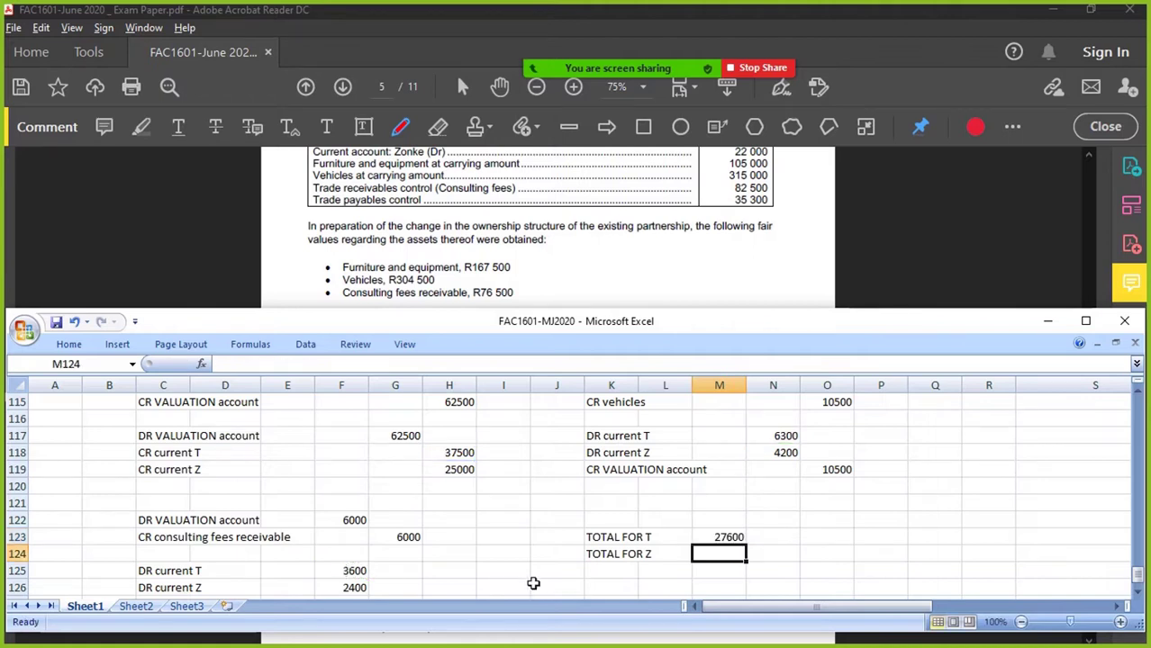
# - Enter Z's total in M124 as =H119-N118-F126, giving 18400
pyautogui.write('=')
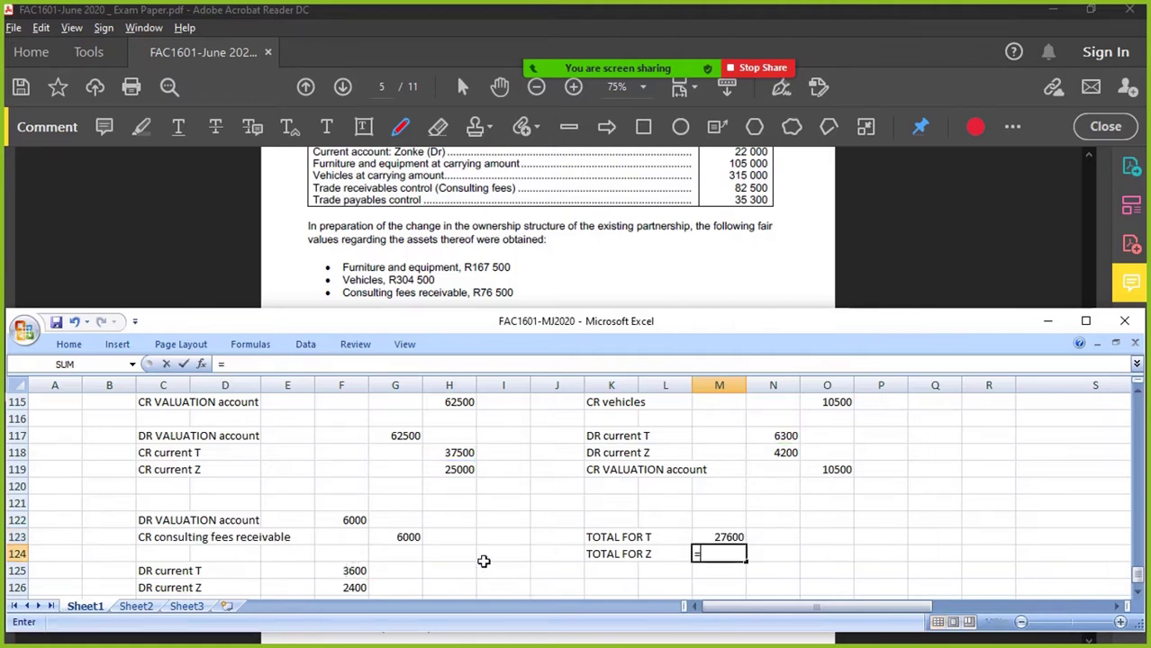
pyautogui.click(449, 469)
pyautogui.write('-')
pyautogui.click(783, 453)
pyautogui.write('-')
pyautogui.click(357, 588)
pyautogui.press('Return')
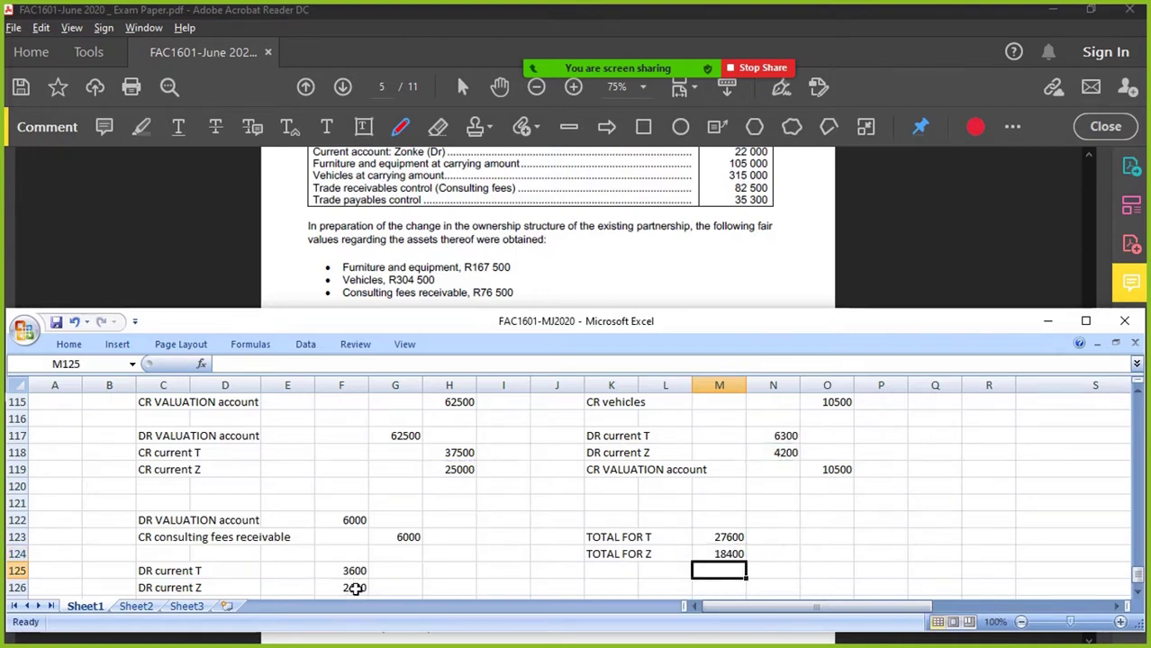
pyautogui.scroll(-3, 558, 253)
pyautogui.scroll(-4, 558, 253)
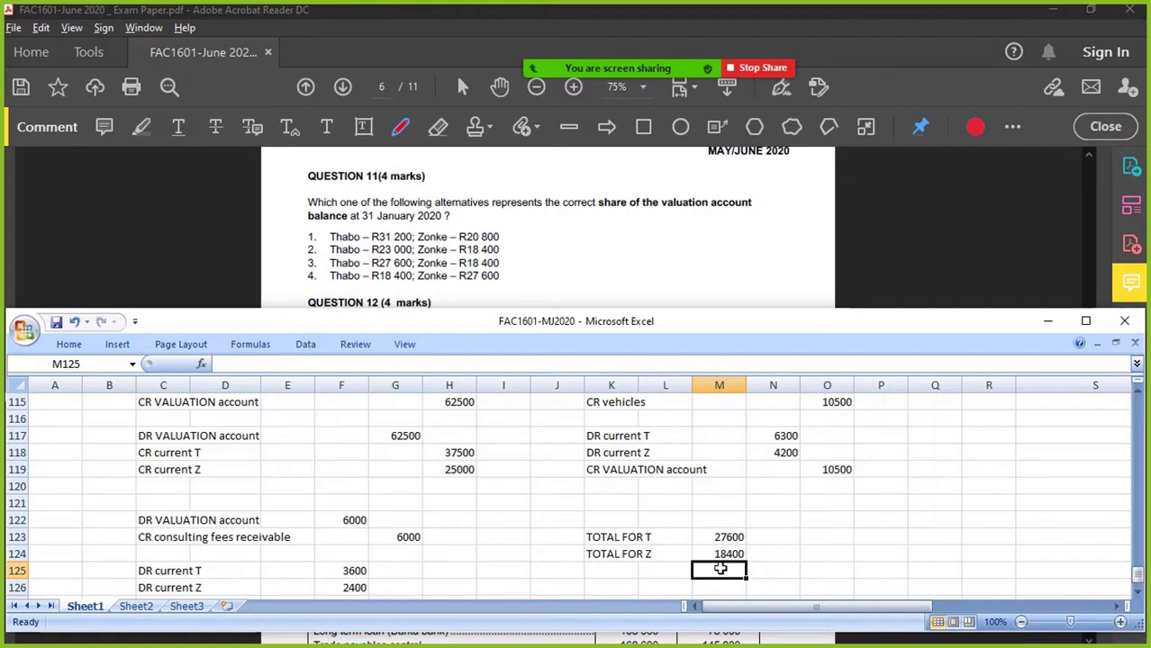
# - Type the note 'Question 11 = option 3' in O123
pyautogui.click(807, 539)
pyautogui.write('Question')
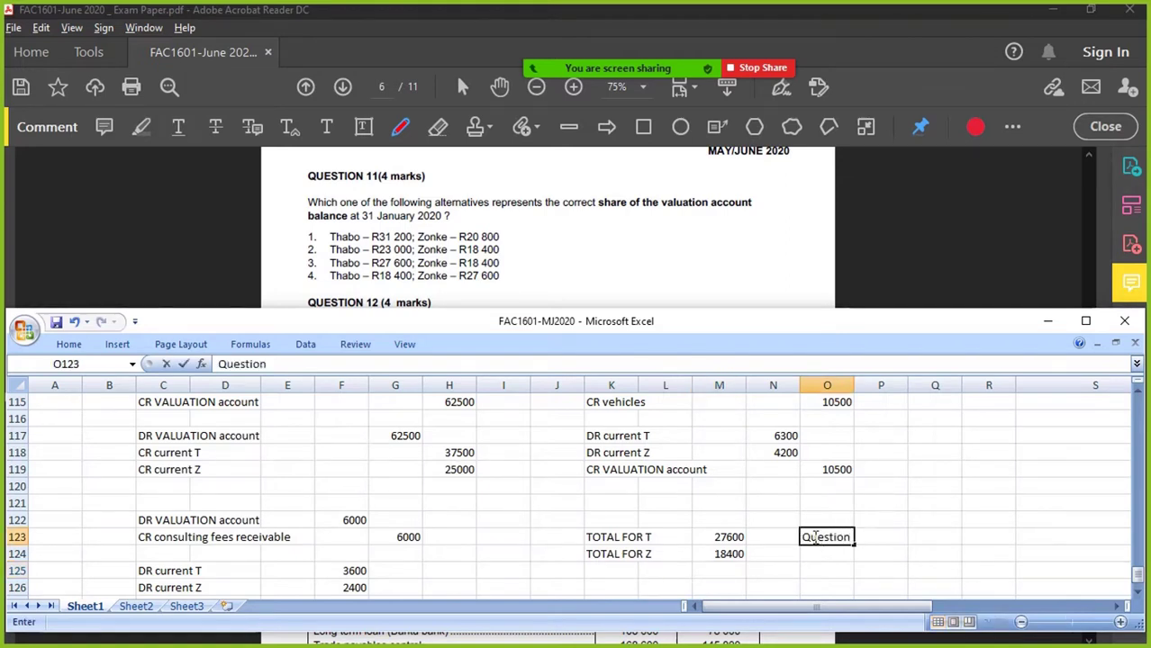
pyautogui.write(' 11 = option 3')
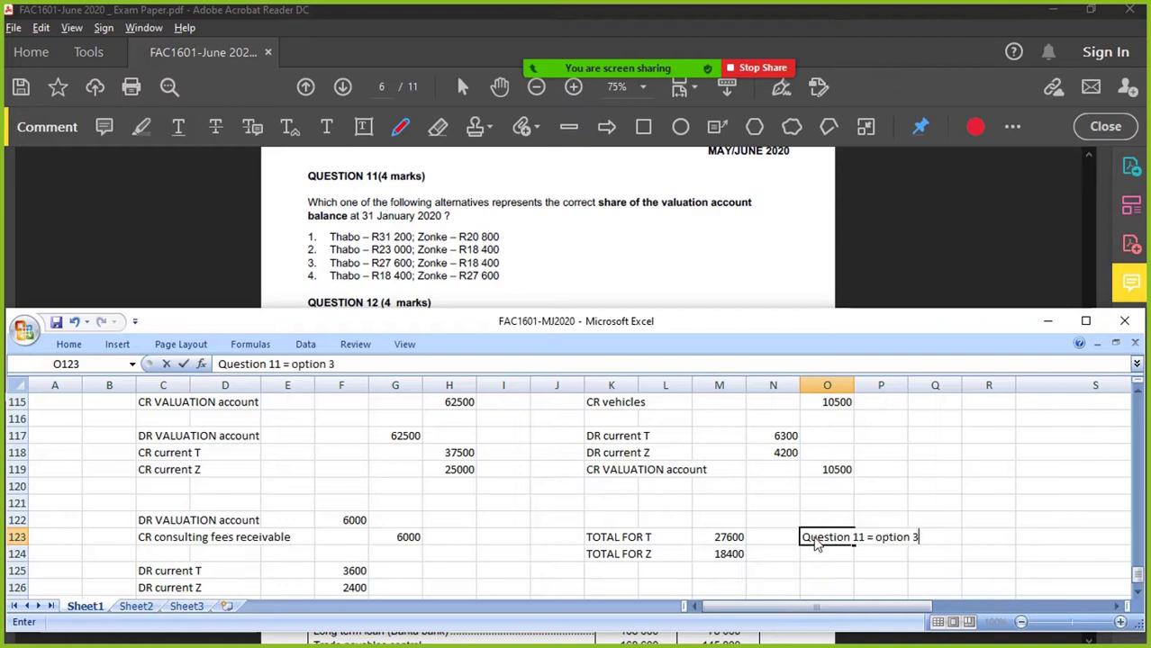
pyautogui.press('Return')
# - Shade the totals block K123:Q125 with yellow fill
pyautogui.moveTo(618, 529); pyautogui.dragTo(910, 564)
pyautogui.click(68, 344)
pyautogui.click(267, 398)
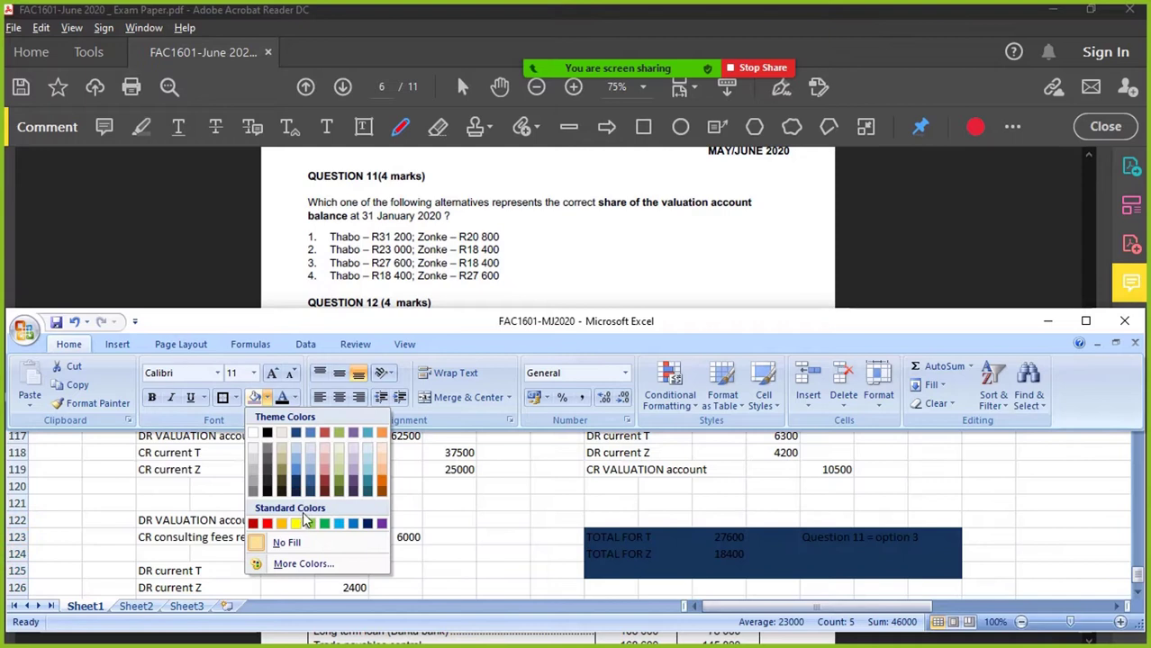
pyautogui.click(300, 522)
pyautogui.click(653, 521)
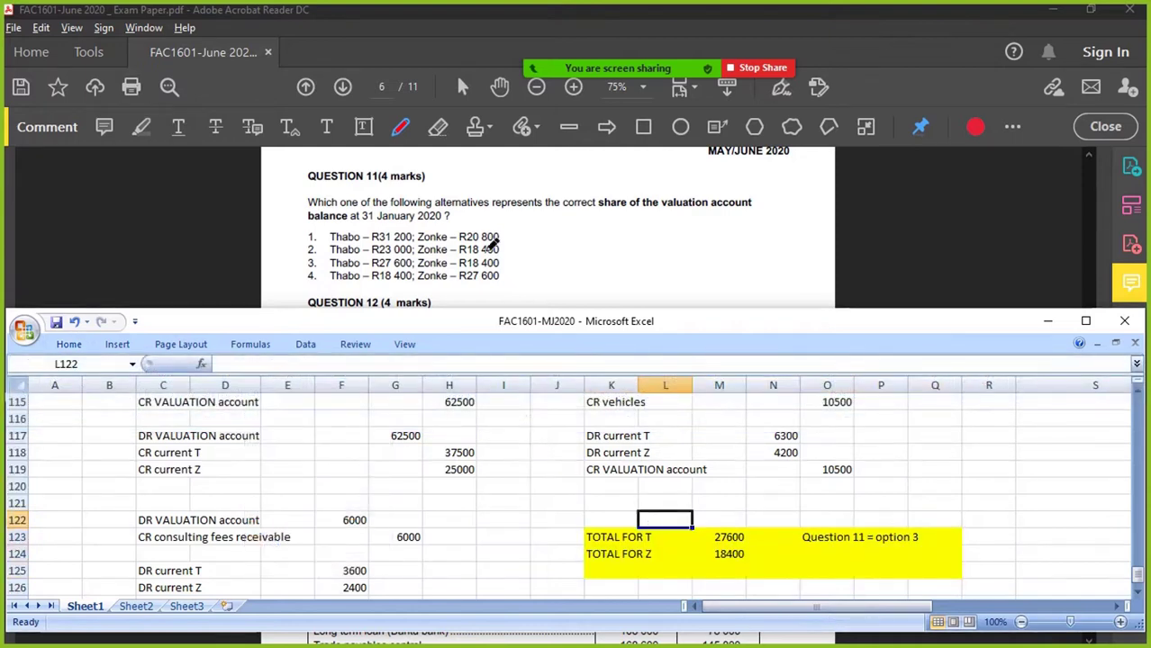
pyautogui.scroll(-2, 494, 234)
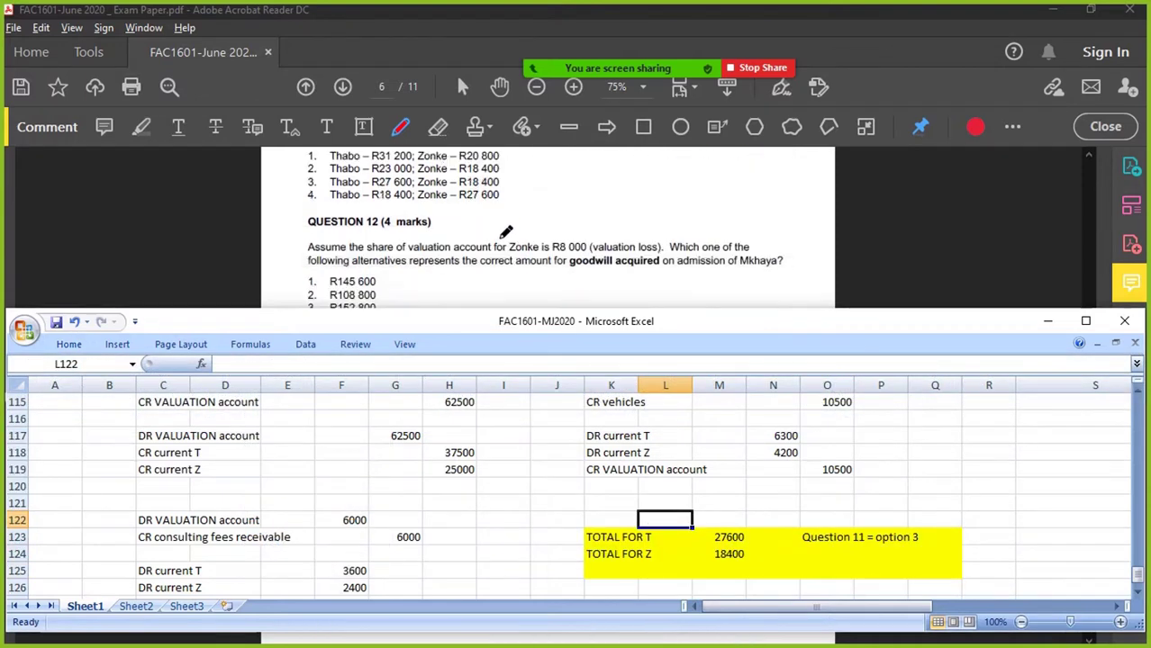
# - Scroll the exam PDF to show all four goodwill options for Question 12
pyautogui.scroll(-1, 415, 263)
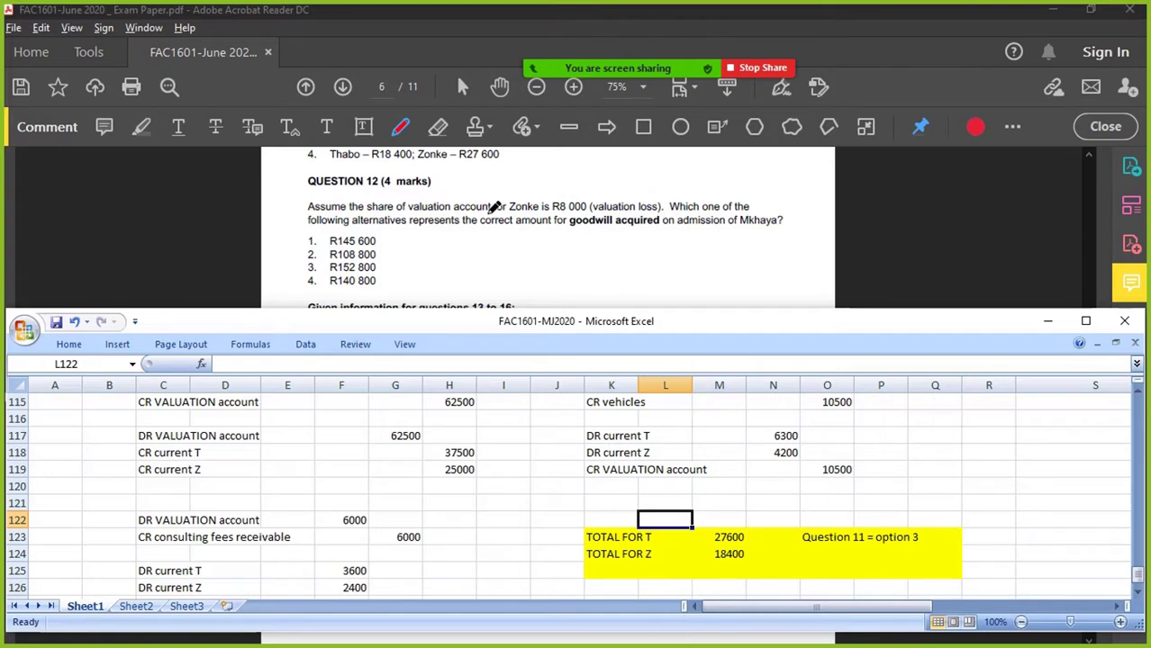
pyautogui.scroll(1, 553, 242)
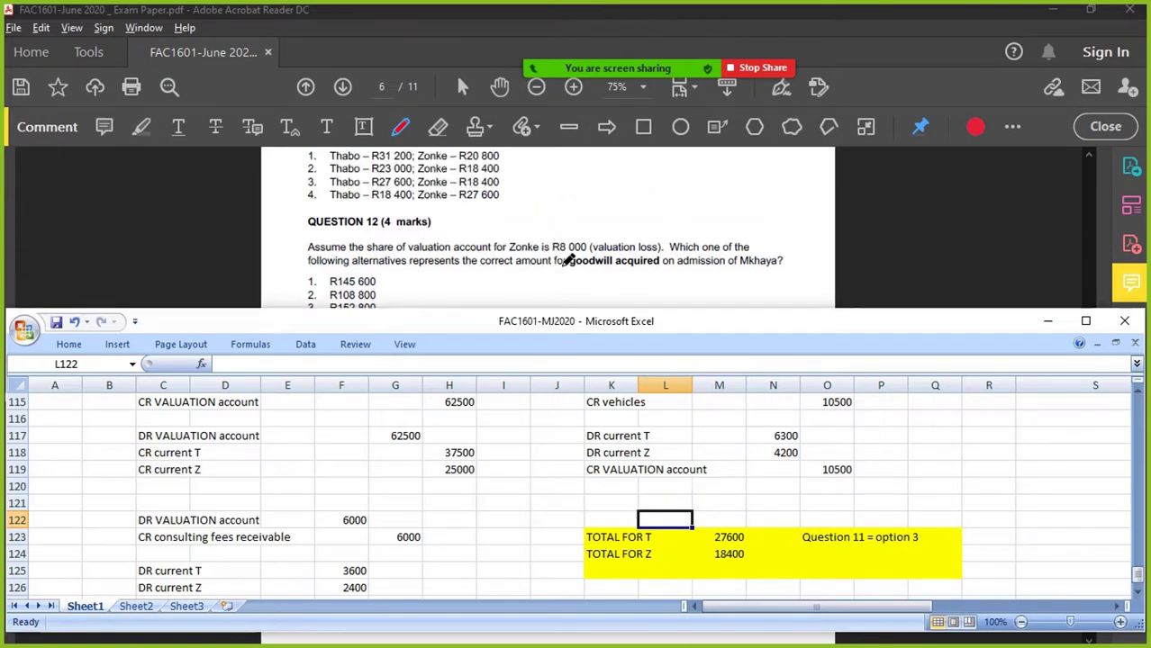
pyautogui.scroll(-1, 569, 262)
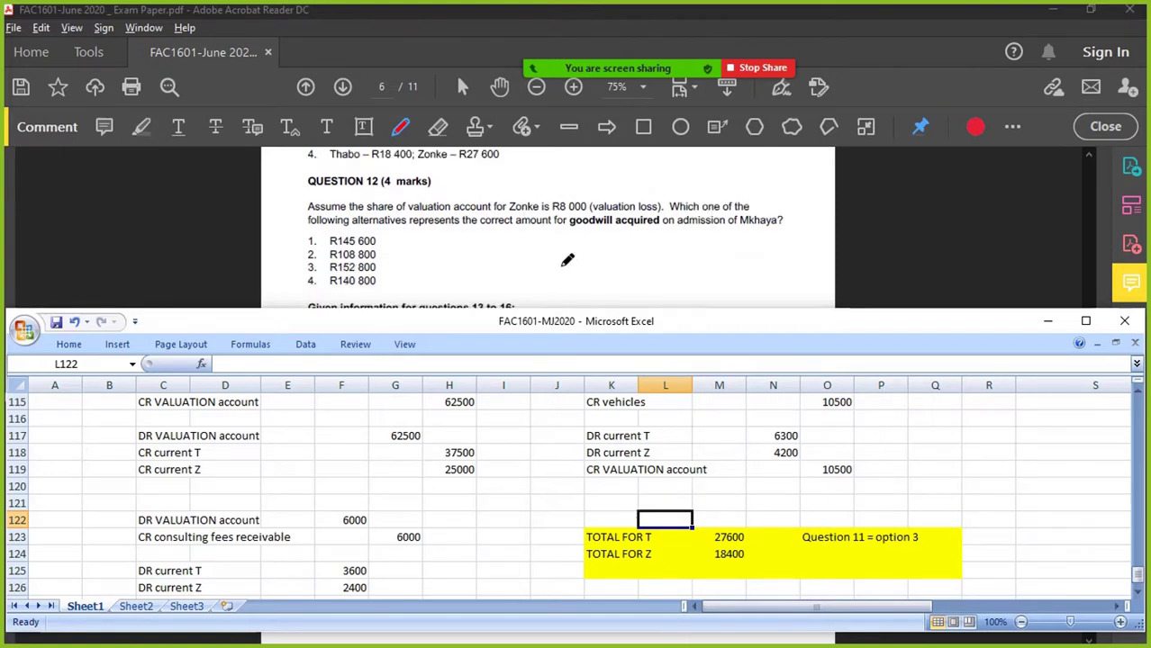
pyautogui.moveTo(169, 587); pyautogui.dragTo(378, 587)
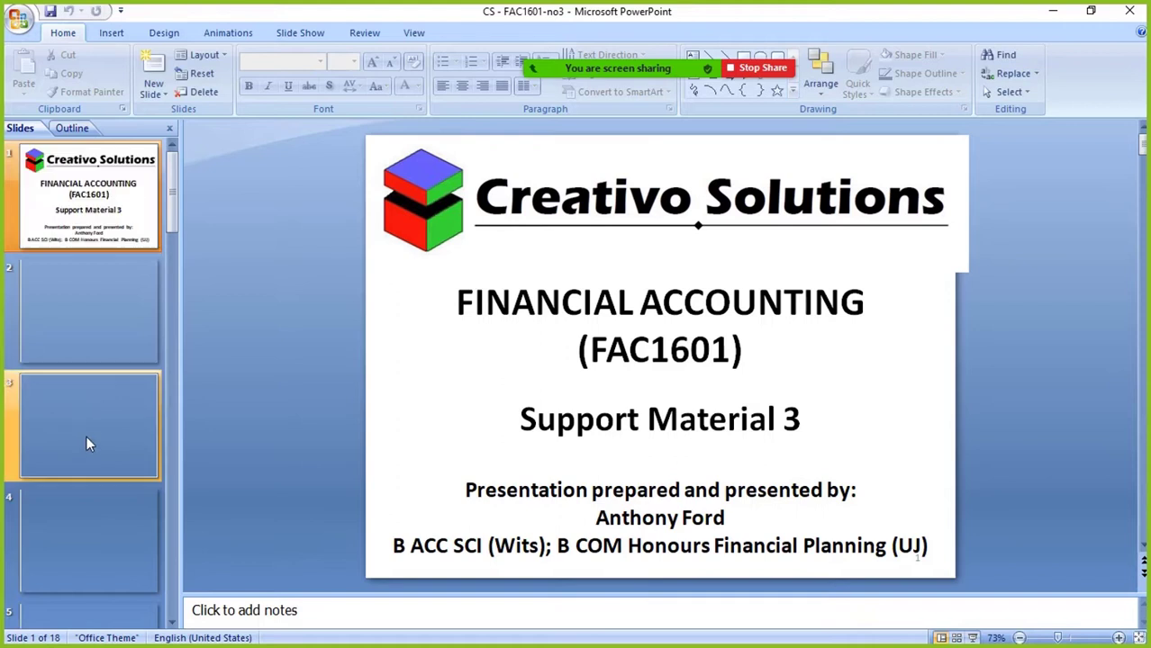
# - Move through the slide thumbnails to slide 17 on calculating goodwill
pyautogui.scroll(-2, 101, 434)
pyautogui.click(101, 434)
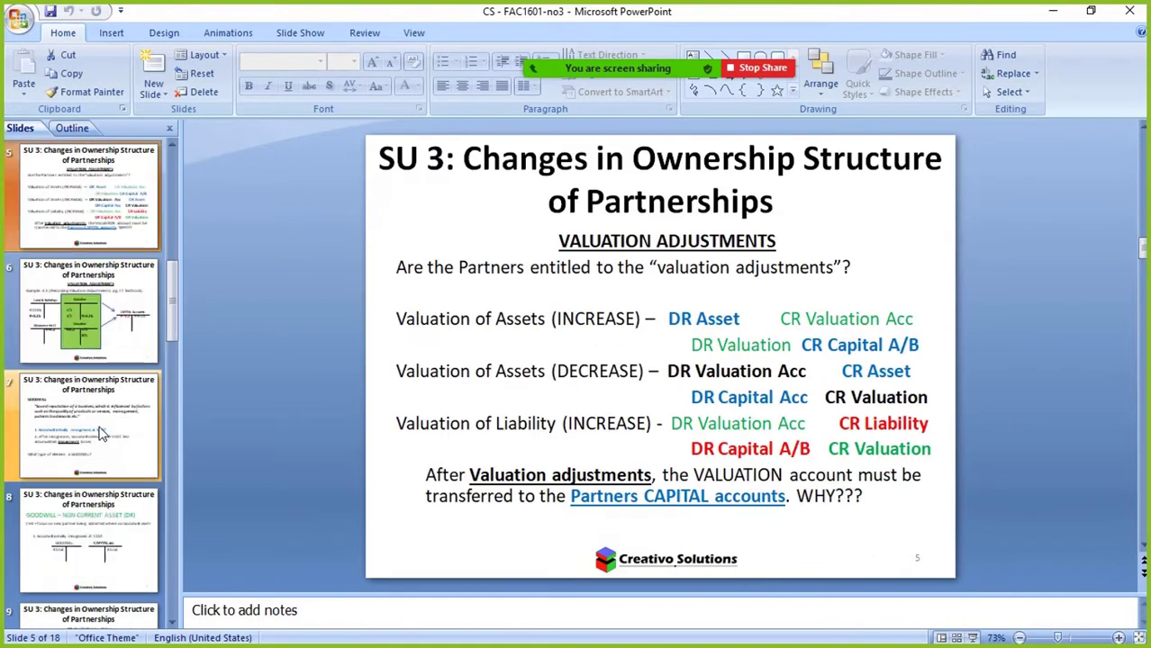
pyautogui.scroll(-2, 114, 557)
pyautogui.click(115, 557)
pyautogui.scroll(-2, 112, 553)
pyautogui.scroll(-2, 112, 553)
pyautogui.click(98, 539)
pyautogui.scroll(-1, 97, 537)
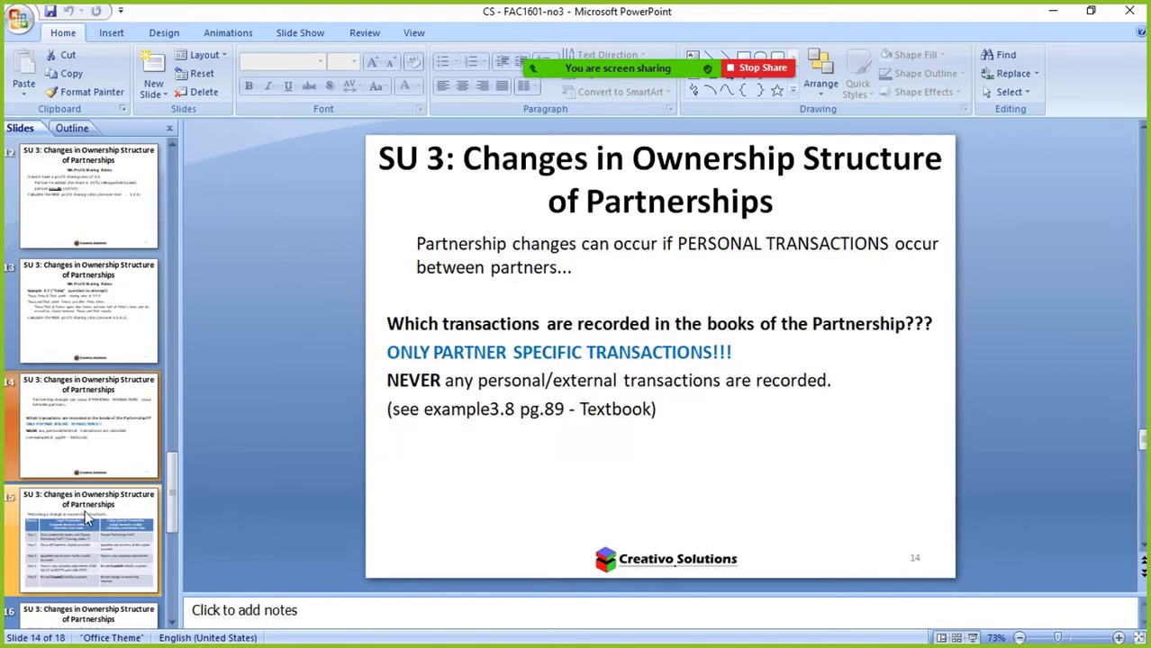
pyautogui.scroll(-2, 88, 518)
pyautogui.click(80, 436)
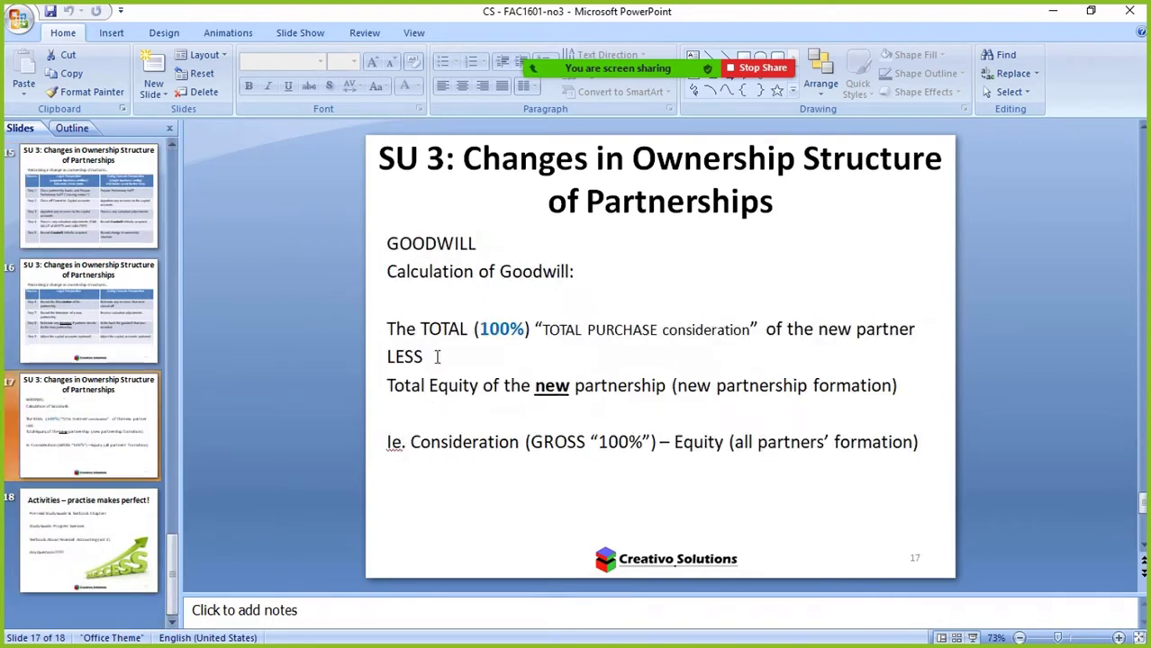
# - Select and copy slide 17's three-line goodwill formula text for the workbook
pyautogui.moveTo(389, 328); pyautogui.dragTo(900, 388)
pyautogui.moveTo(397, 330); pyautogui.dragTo(922, 385)
pyautogui.hotkey('ctrl', 'c')
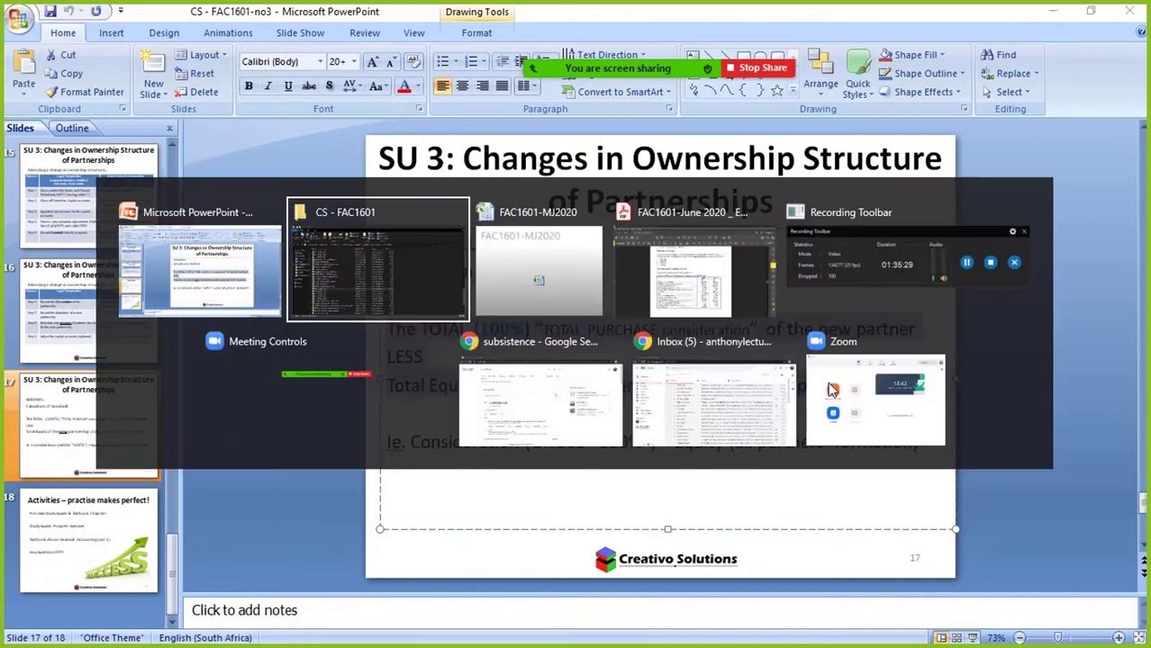
pyautogui.hotkey('alt', 'Tab')
pyautogui.hotkey('alt', 'Tab')
# - Paste the goodwill definition into C134 and turn off wrap text so it sits on one line
pyautogui.scroll(-6, 371, 476)
pyautogui.click(151, 470)
pyautogui.doubleClick(151, 471)
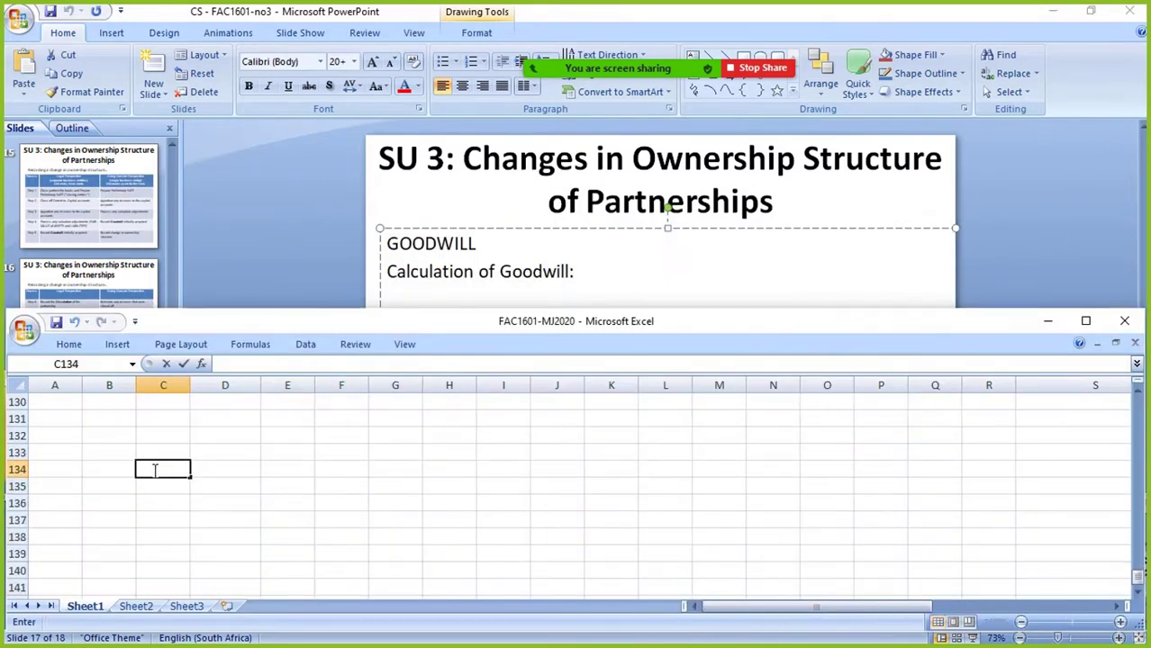
pyautogui.hotkey('ctrl', 'v')
pyautogui.click(216, 438)
pyautogui.click(164, 493)
pyautogui.click(79, 344)
pyautogui.click(429, 382)
pyautogui.click(297, 514)
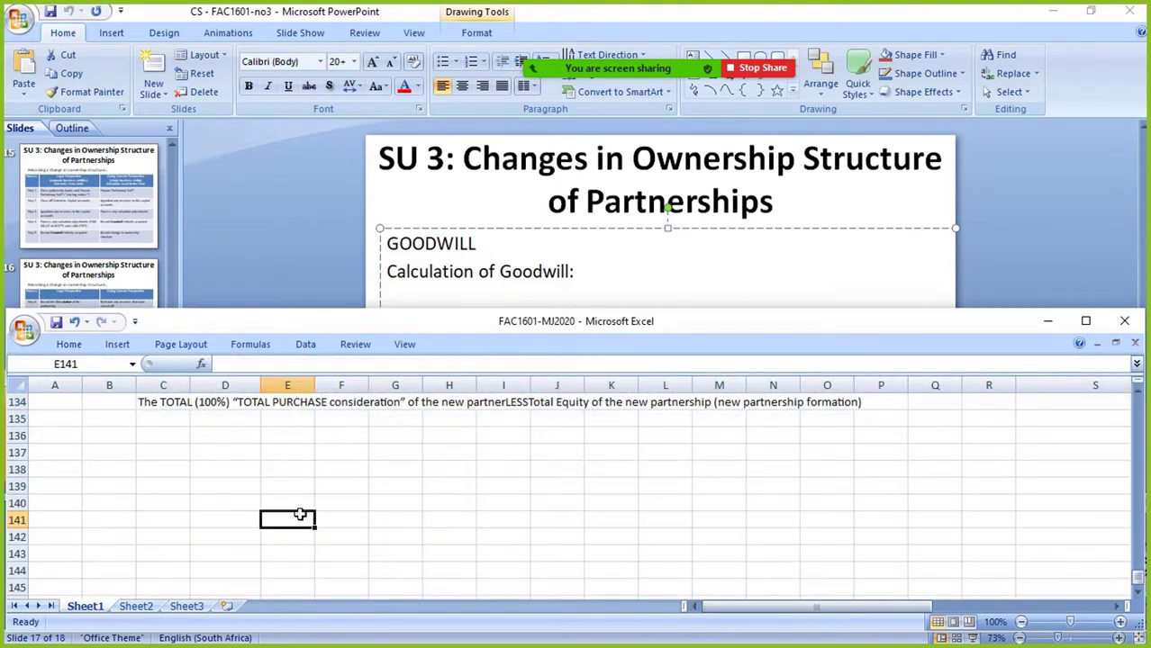
# - Label B134 'GOODWILL =' and widen column B to fit it
pyautogui.scroll(1, 135, 441)
pyautogui.click(120, 453)
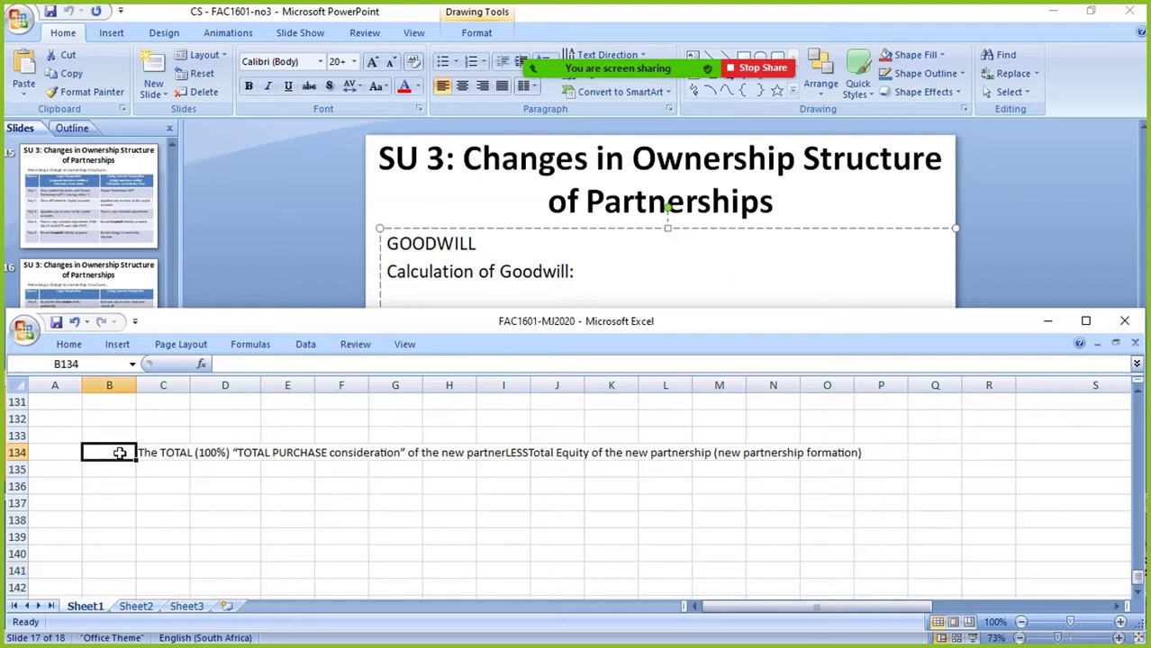
pyautogui.write('GOODWILL =')
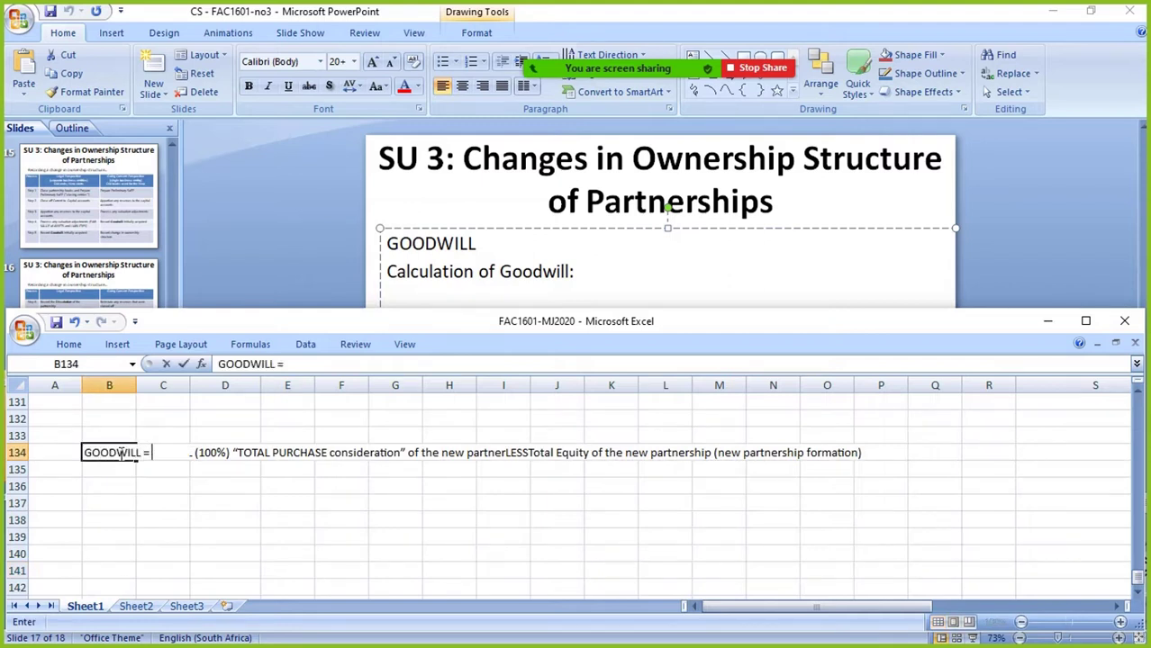
pyautogui.press('Return')
pyautogui.moveTo(136, 385); pyautogui.dragTo(163, 385)
pyautogui.click(306, 537)
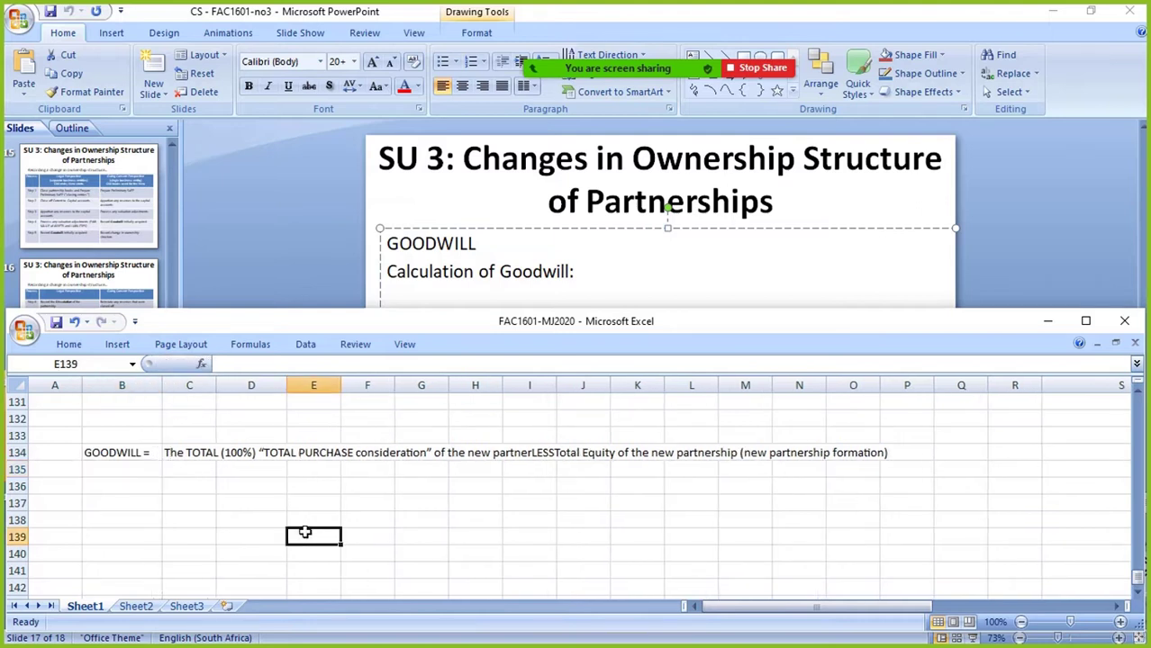
pyautogui.click(123, 453)
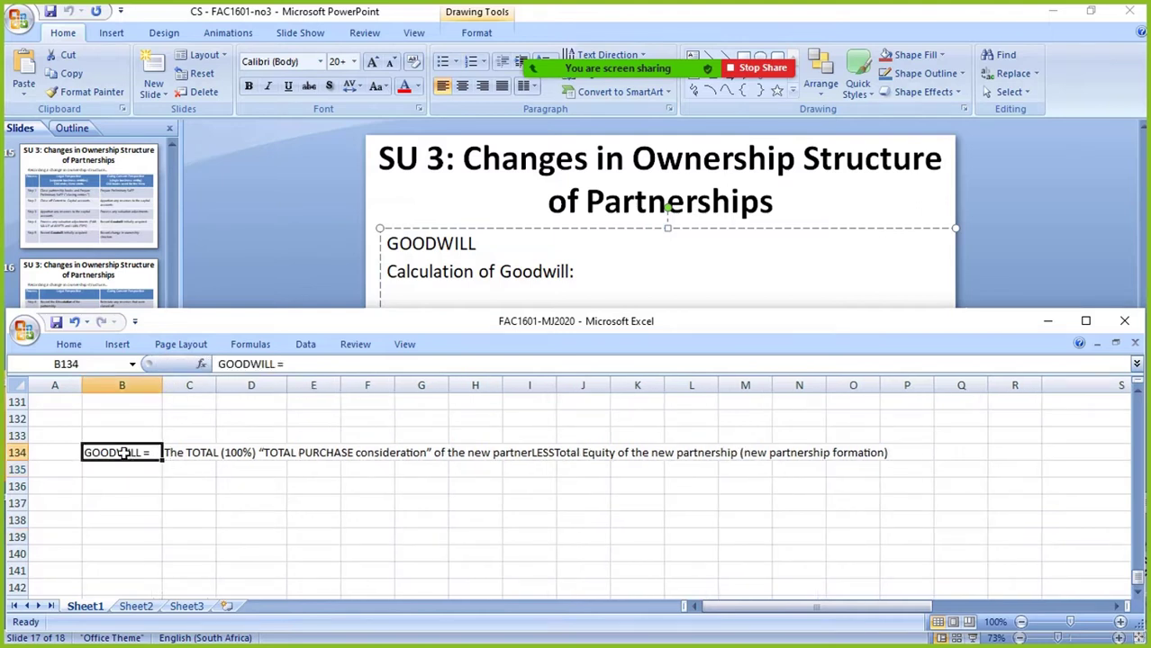
pyautogui.click(207, 457)
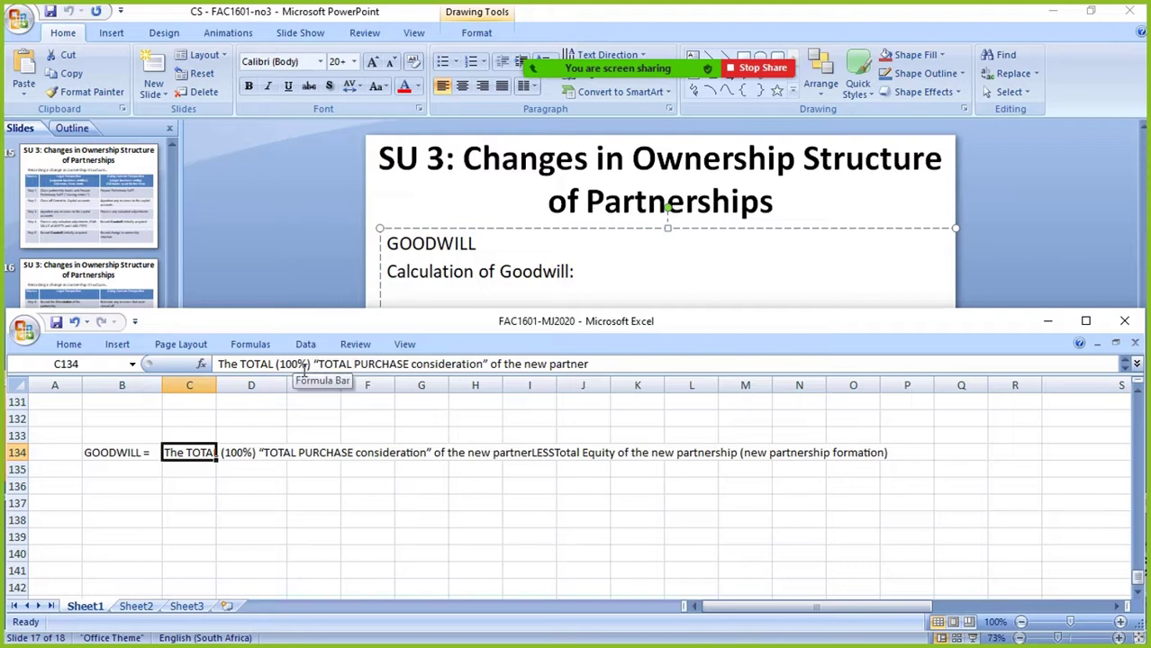
pyautogui.click(410, 496)
pyautogui.click(121, 450)
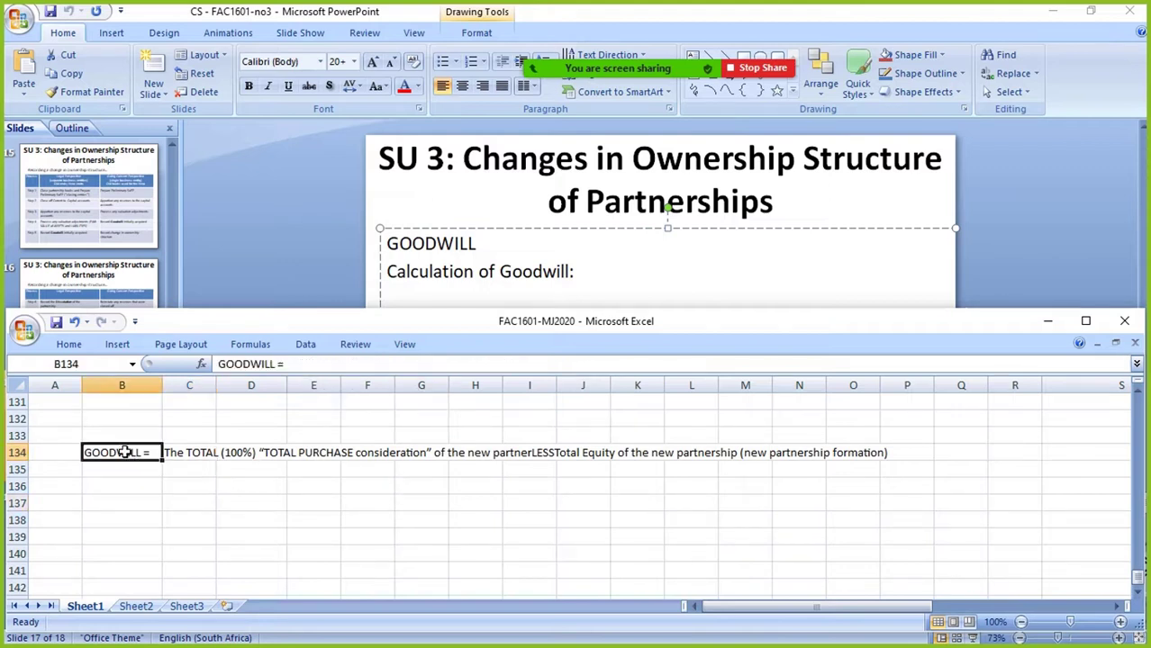
# - Add the label 'Goodwill =' in B135, ready for the calculation in C135
pyautogui.click(134, 473)
pyautogui.write('Go')
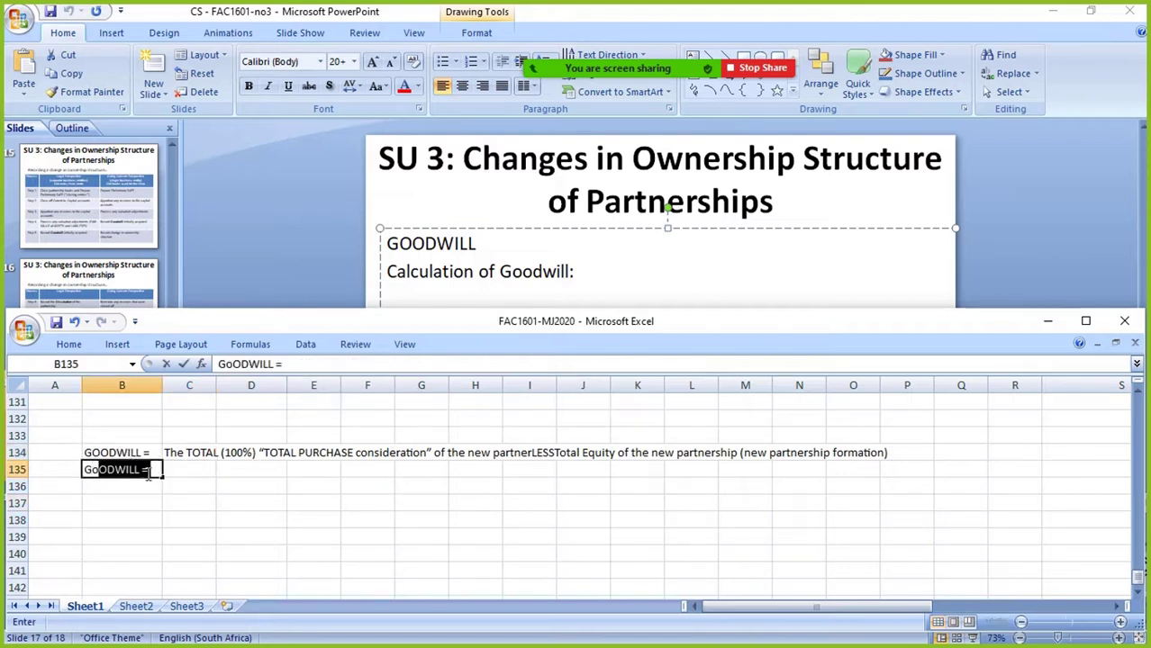
pyautogui.write('odwill =')
pyautogui.press('Return')
pyautogui.press('Up')
pyautogui.press('Right')
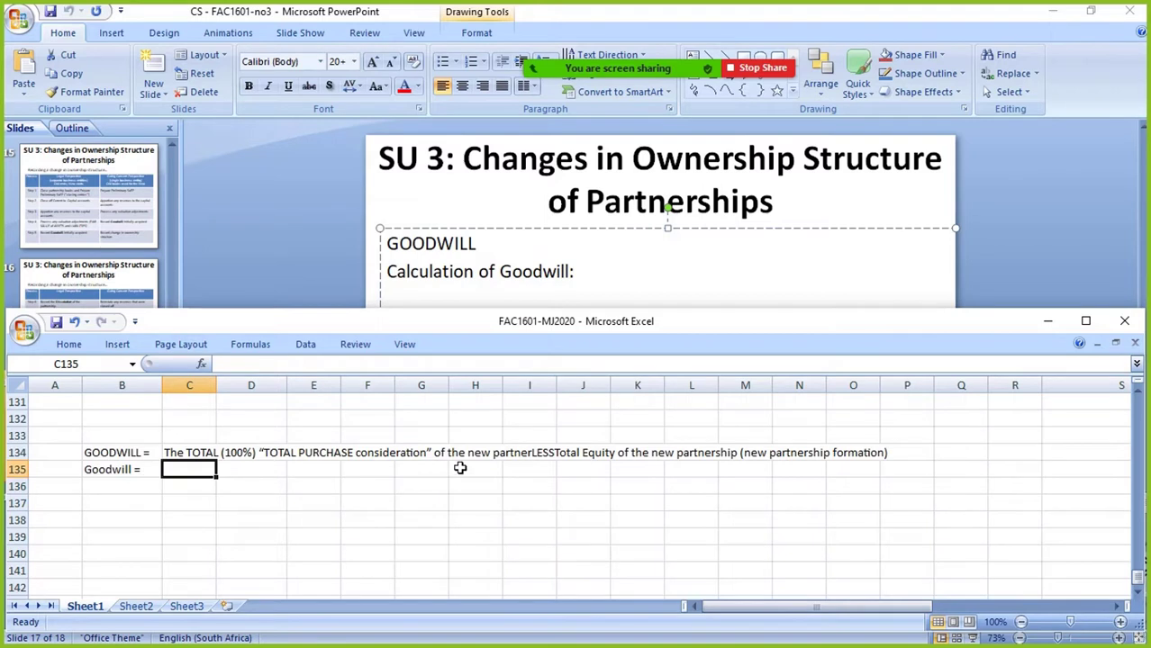
# - Fill the new partner's row I111:M111 with yellow
pyautogui.scroll(5, 531, 496)
pyautogui.scroll(3, 741, 501)
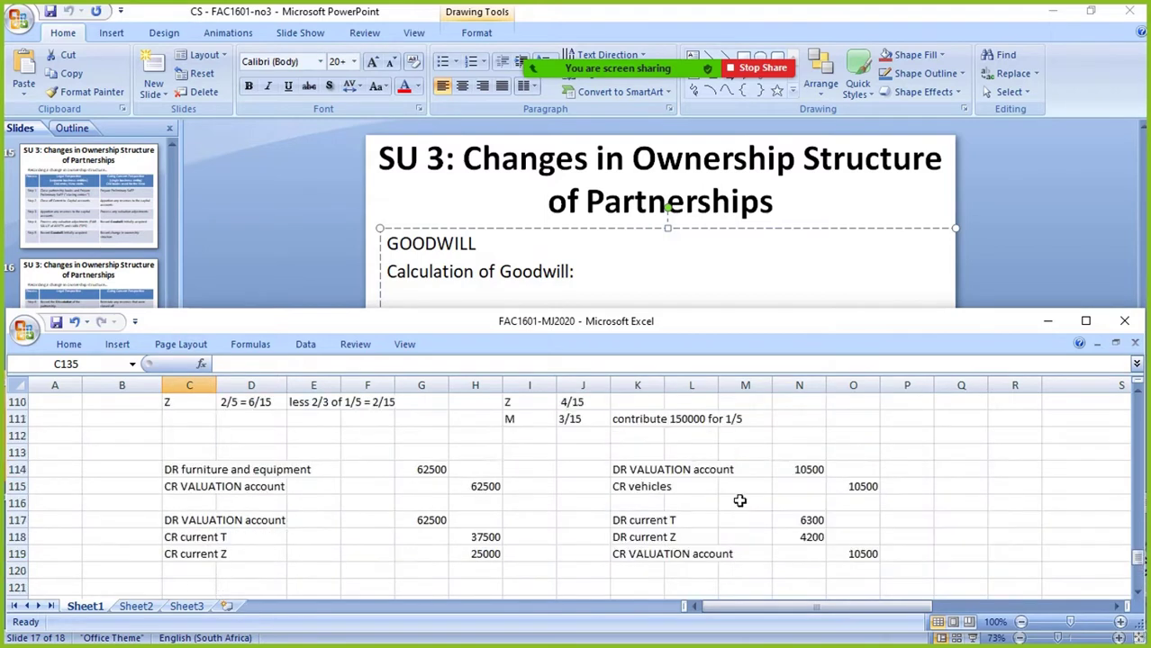
pyautogui.moveTo(529, 470); pyautogui.dragTo(746, 474)
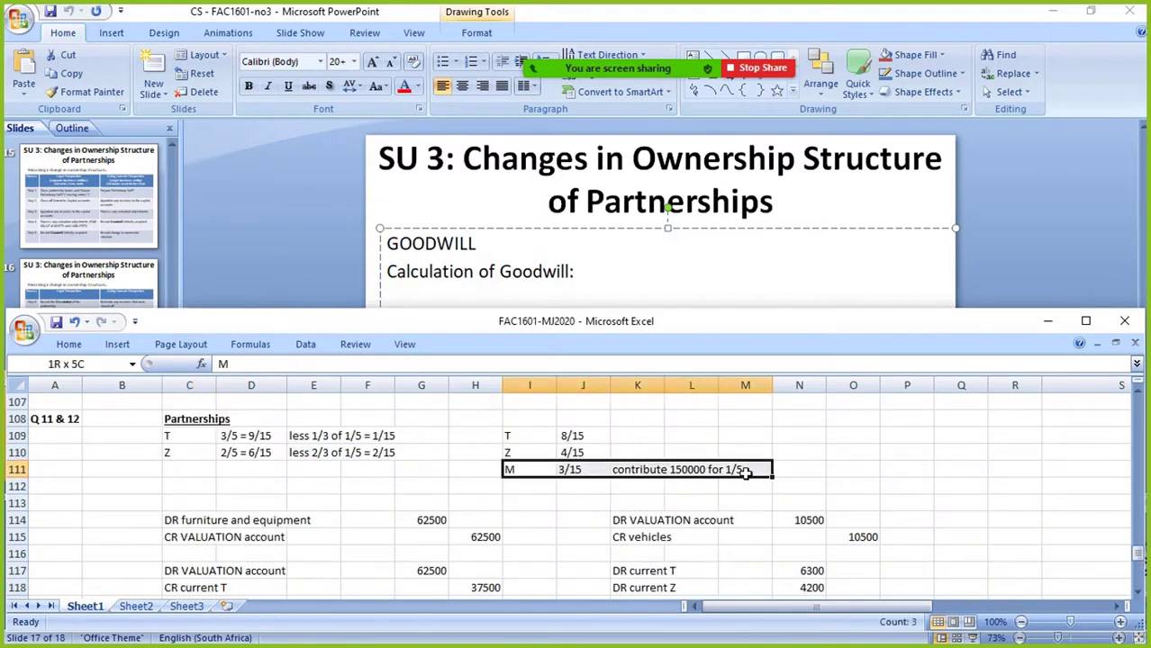
pyautogui.click(69, 344)
pyautogui.click(255, 398)
pyautogui.click(638, 503)
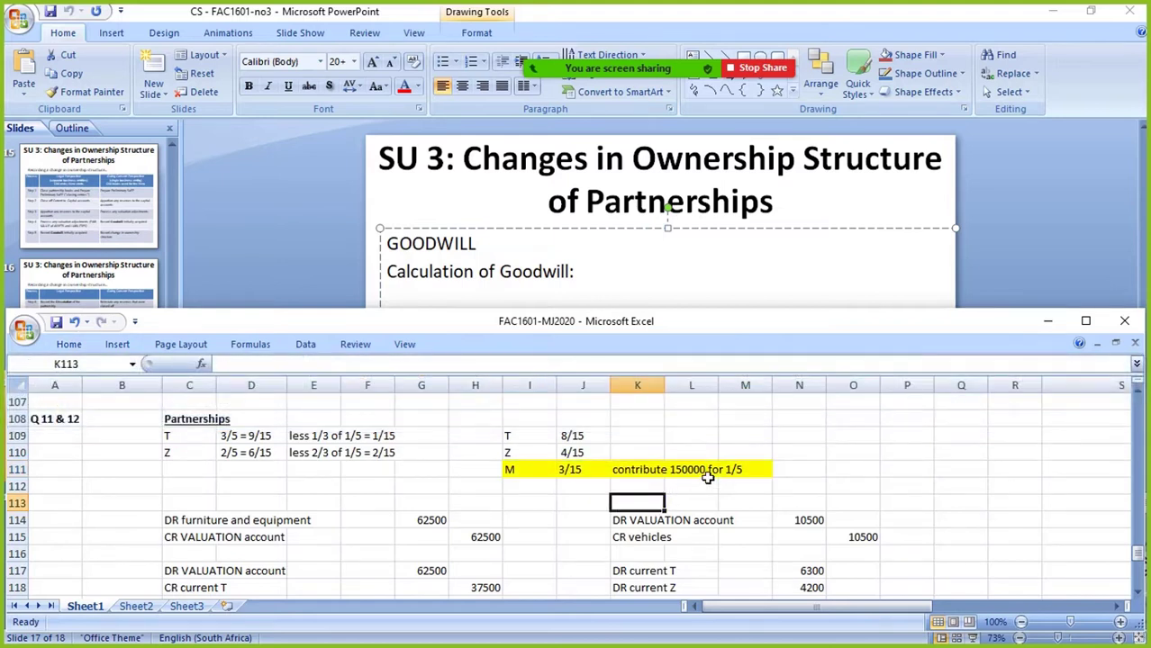
# - Enter the 750000 total consideration in O111 and label it 'total consideration' in P111
pyautogui.click(869, 472)
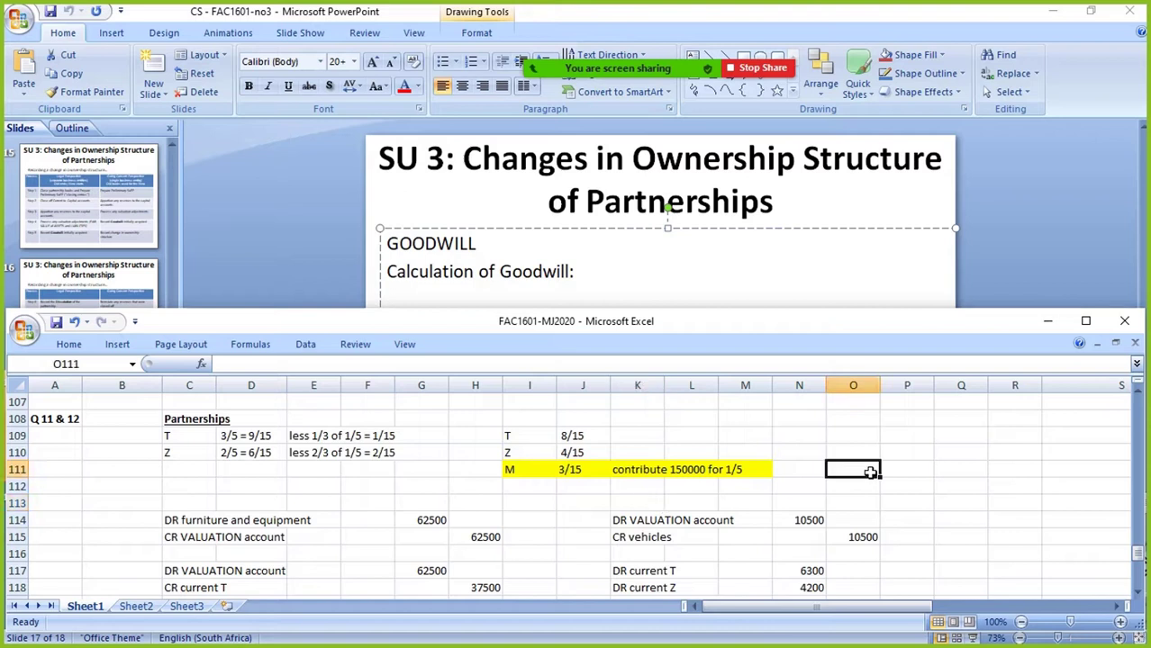
pyautogui.write('=1500')
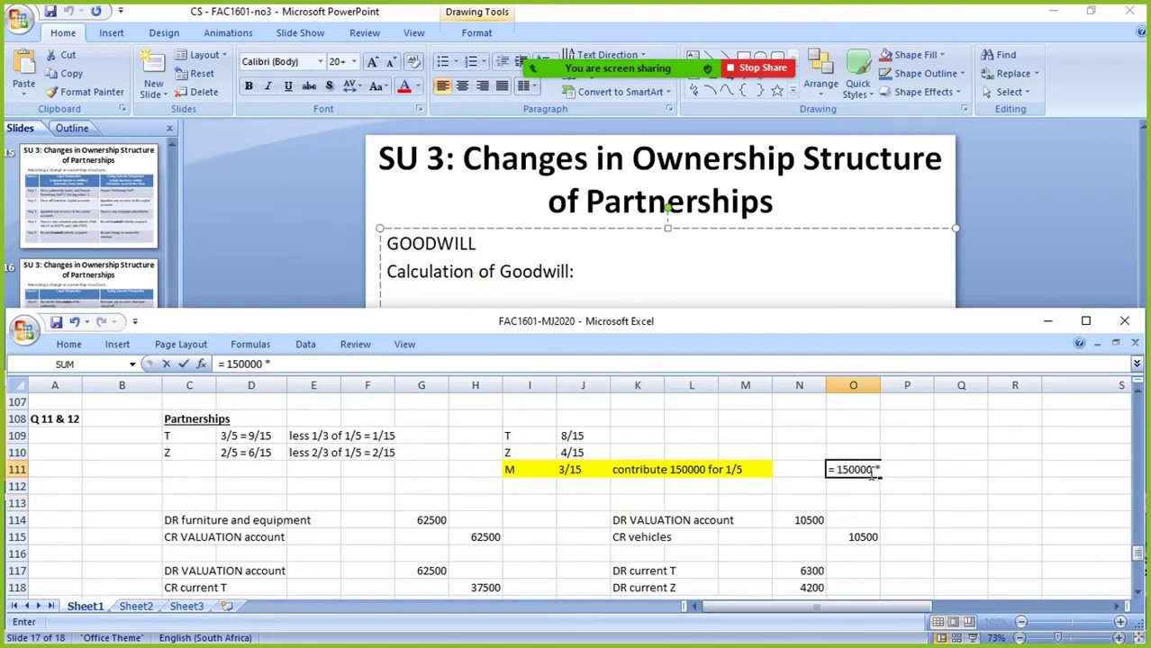
pyautogui.write('00*50%')
pyautogui.press('Return')
pyautogui.click(869, 472)
pyautogui.press('Right')
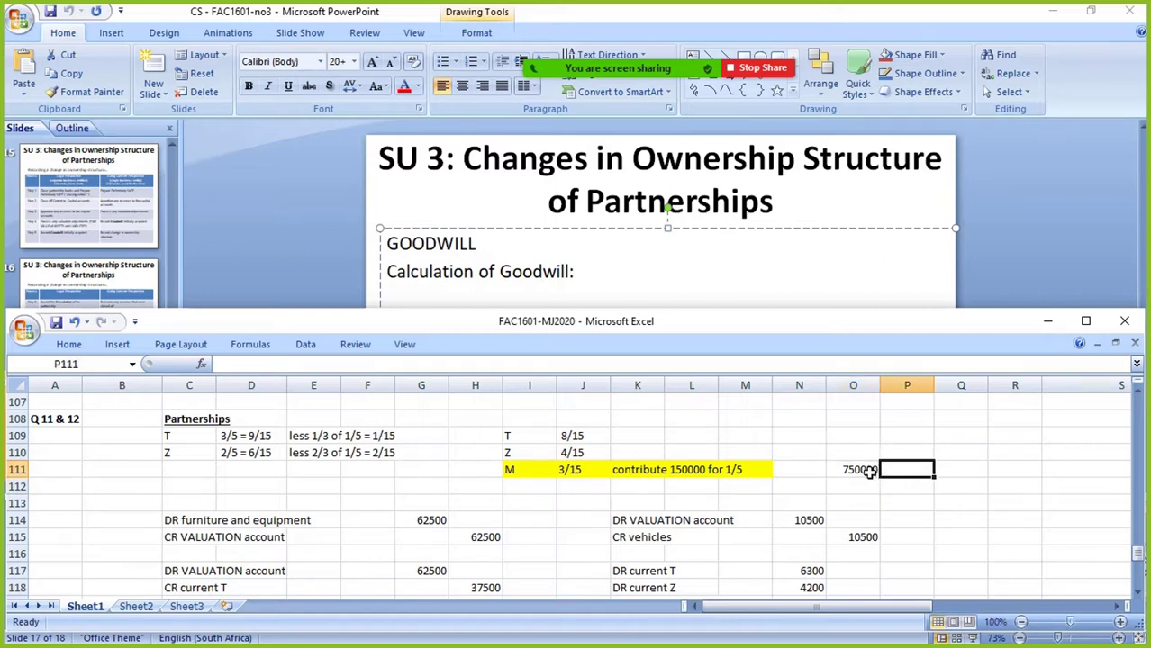
pyautogui.write('total con')
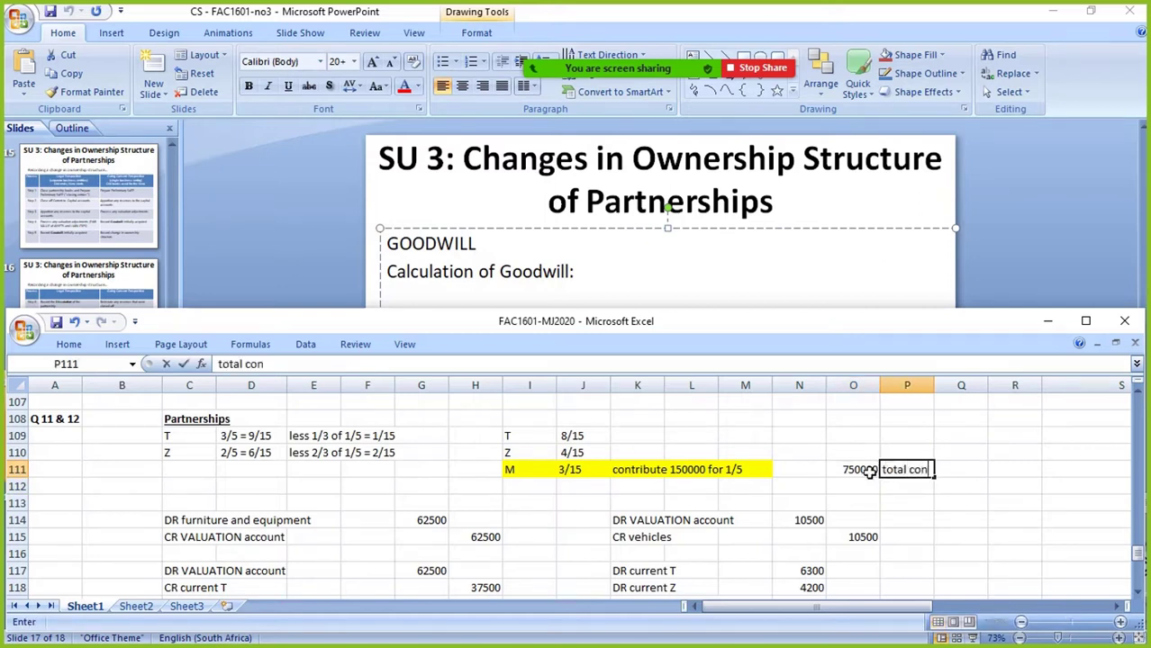
pyautogui.write('sideration')
pyautogui.press('Return')
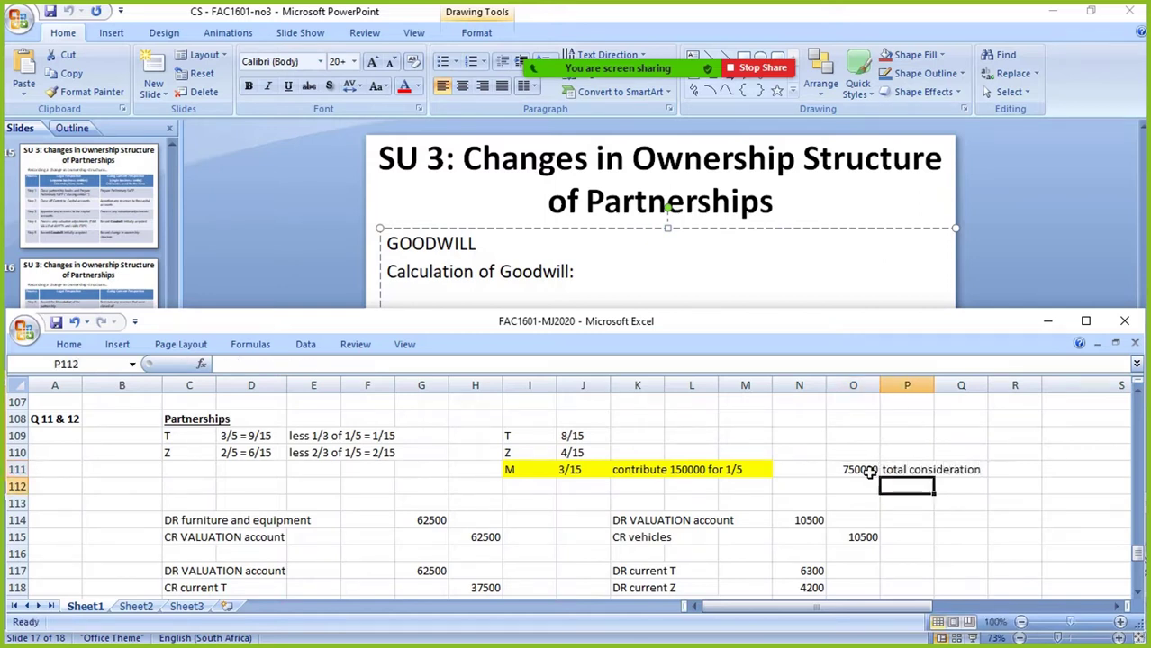
pyautogui.moveTo(872, 472); pyautogui.dragTo(963, 469)
# - Start the goodwill calculation in C135 with '750000 -' and return to the exam paper
pyautogui.scroll(-8, 784, 524)
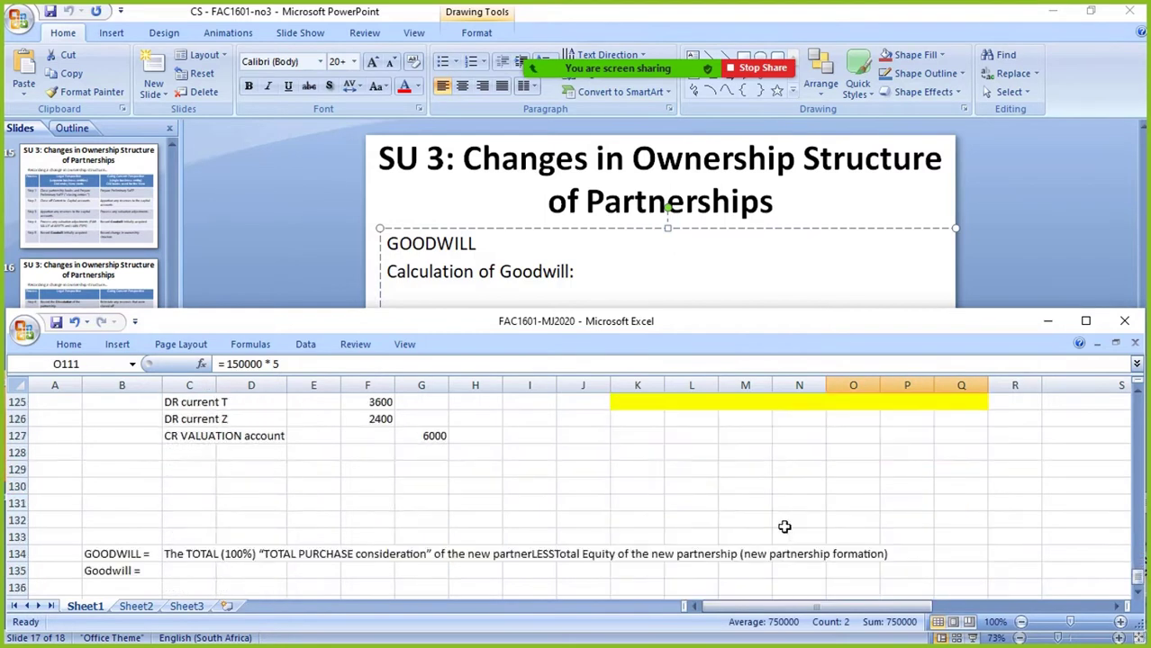
pyautogui.click(208, 473)
pyautogui.write('750000 -')
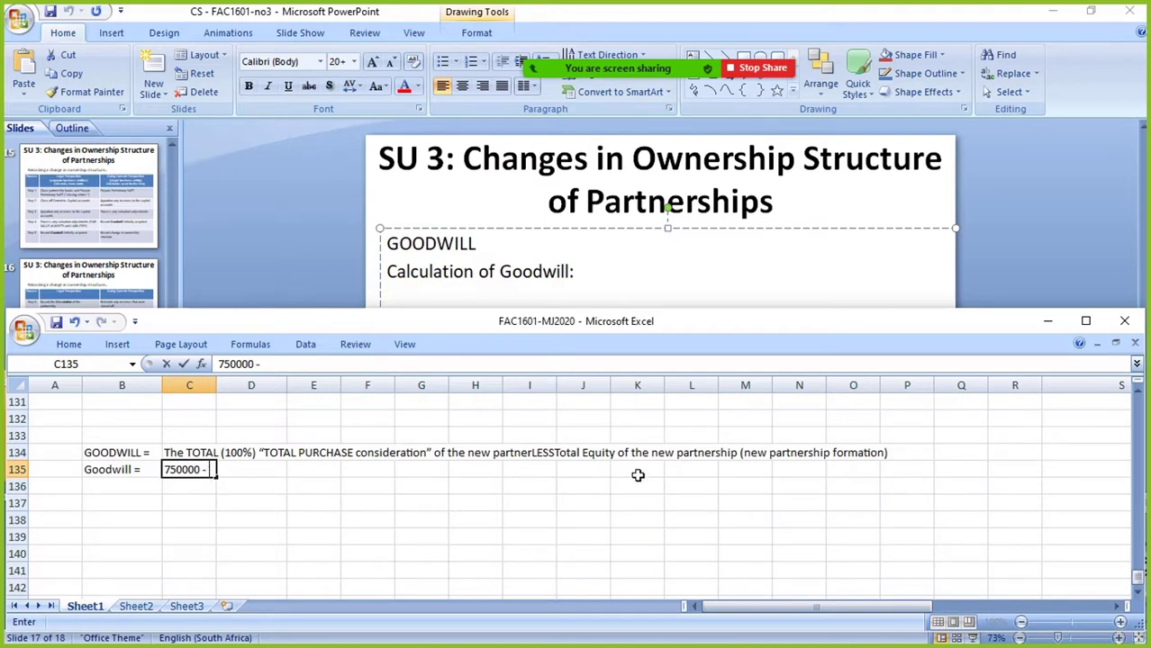
pyautogui.click(415, 504)
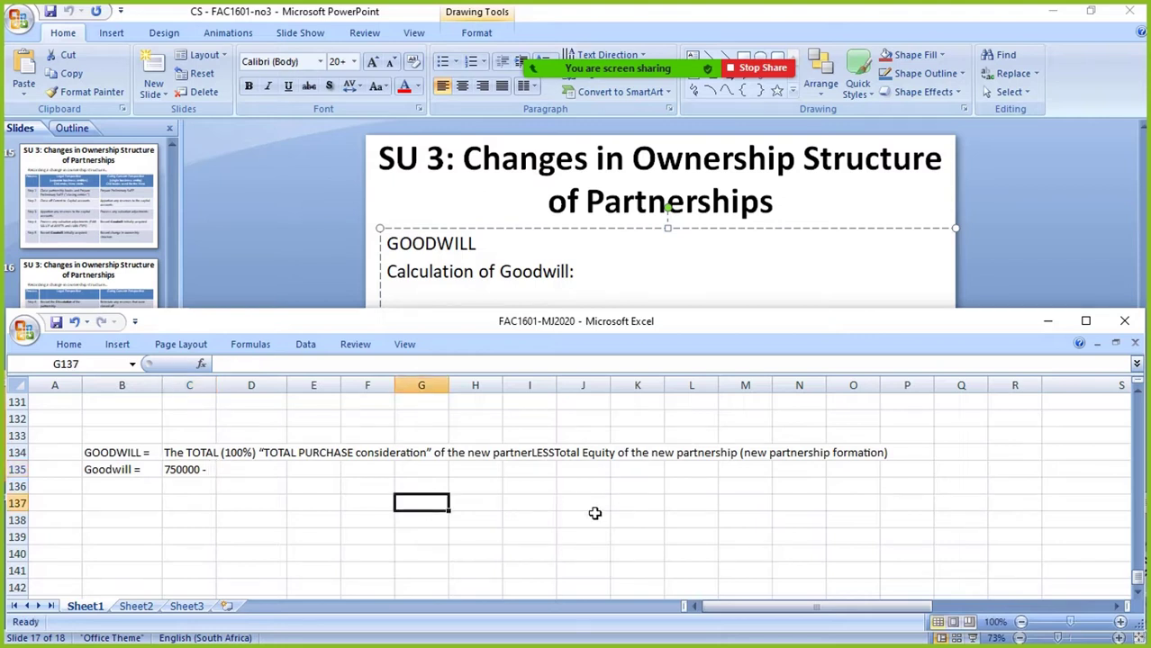
pyautogui.scroll(6, 596, 514)
pyautogui.scroll(2, 596, 513)
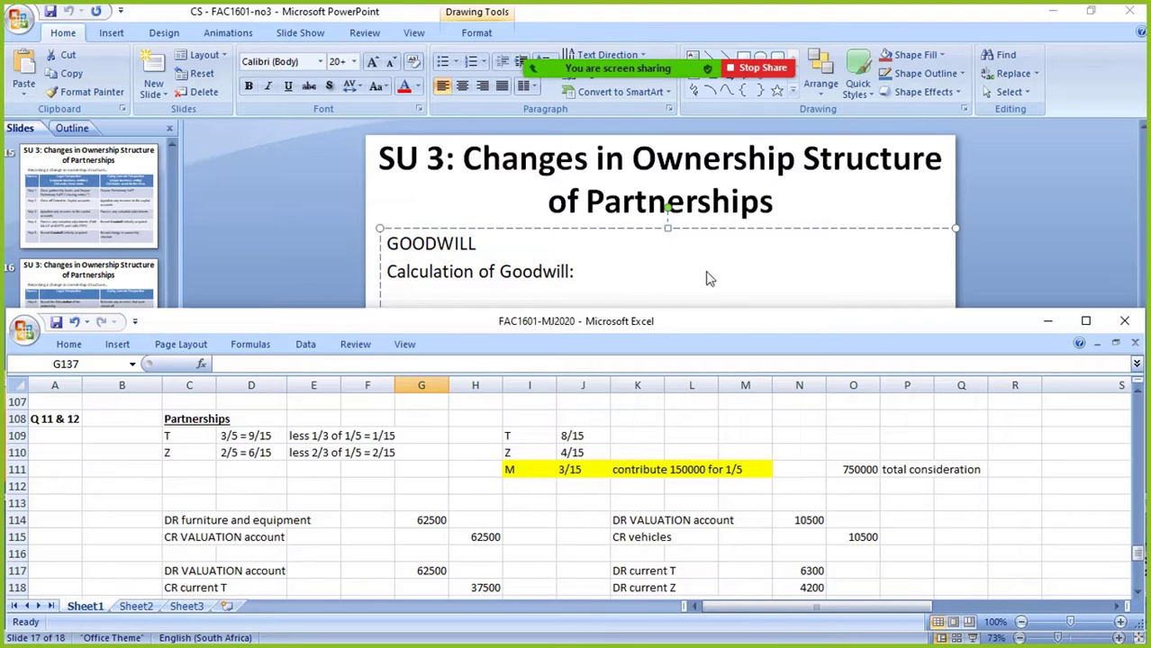
pyautogui.hotkey('alt', 'Tab')
pyautogui.hotkey('alt', 'Tab')
pyautogui.hotkey('alt', 'Tab')
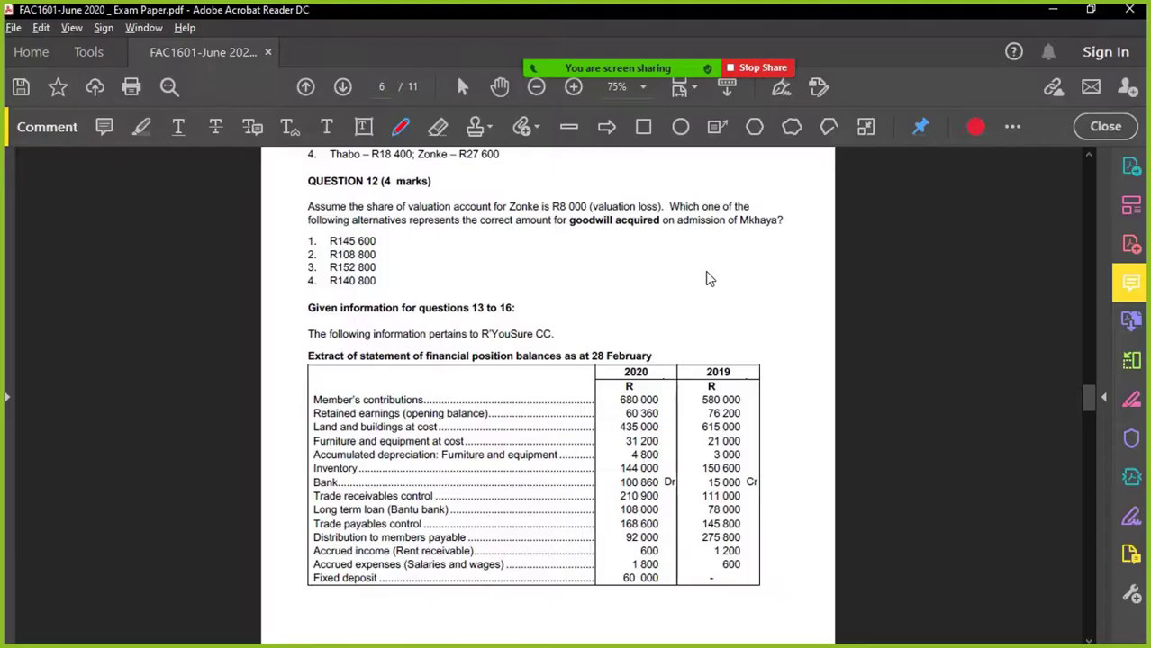
pyautogui.hotkey('alt', 'Tab')
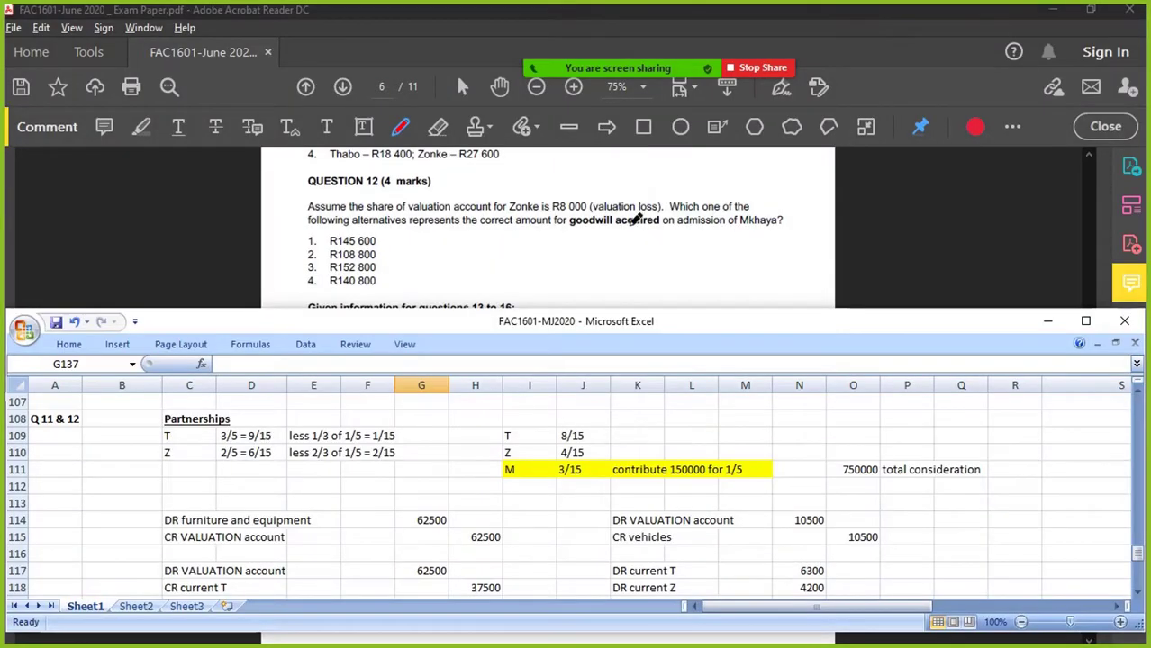
pyautogui.scroll(4, 614, 230)
pyautogui.scroll(6, 614, 230)
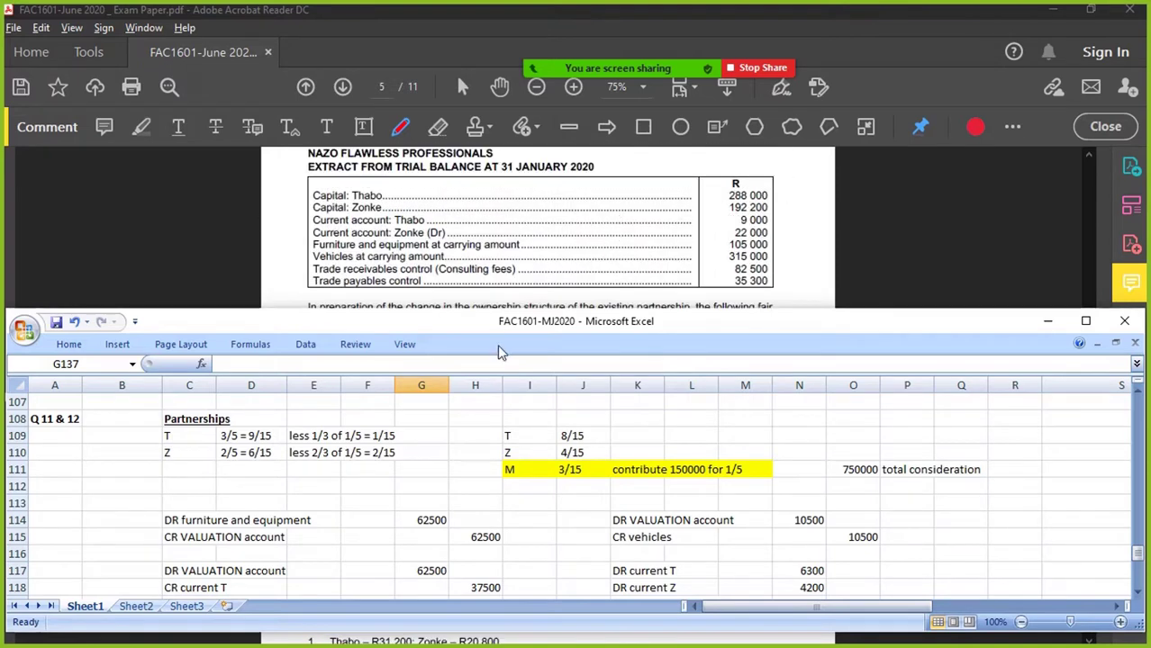
# - Add a 'capital' heading in G108 with 288000 and 192200 beneath it
pyautogui.click(324, 507)
pyautogui.click(418, 420)
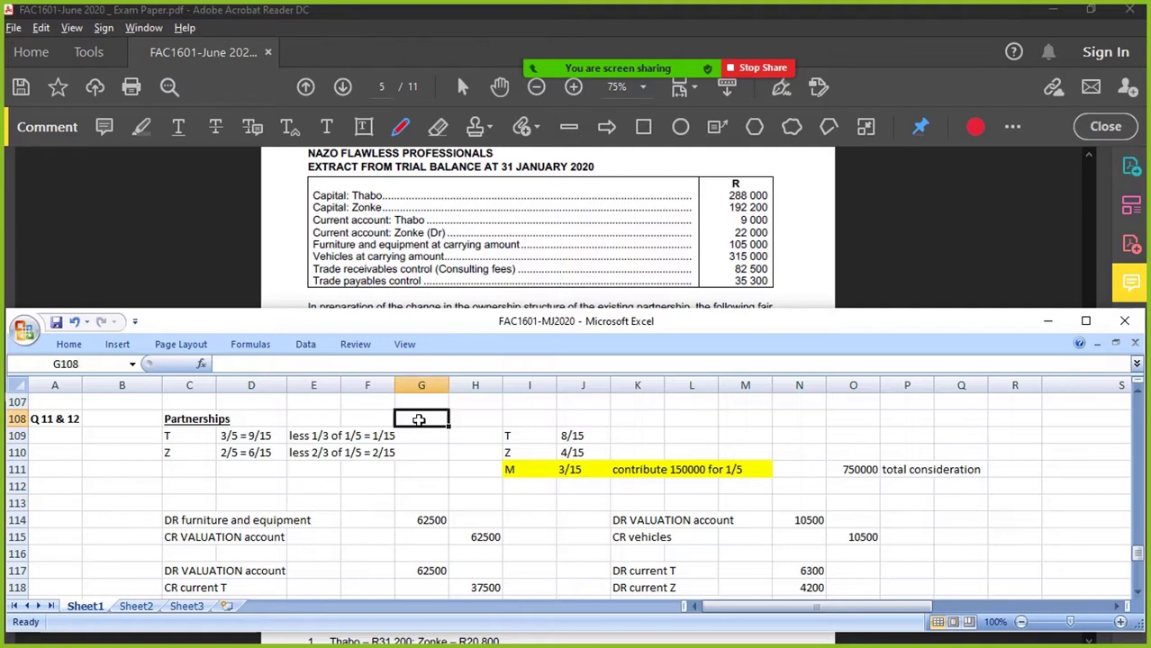
pyautogui.moveTo(397, 386); pyautogui.dragTo(418, 385)
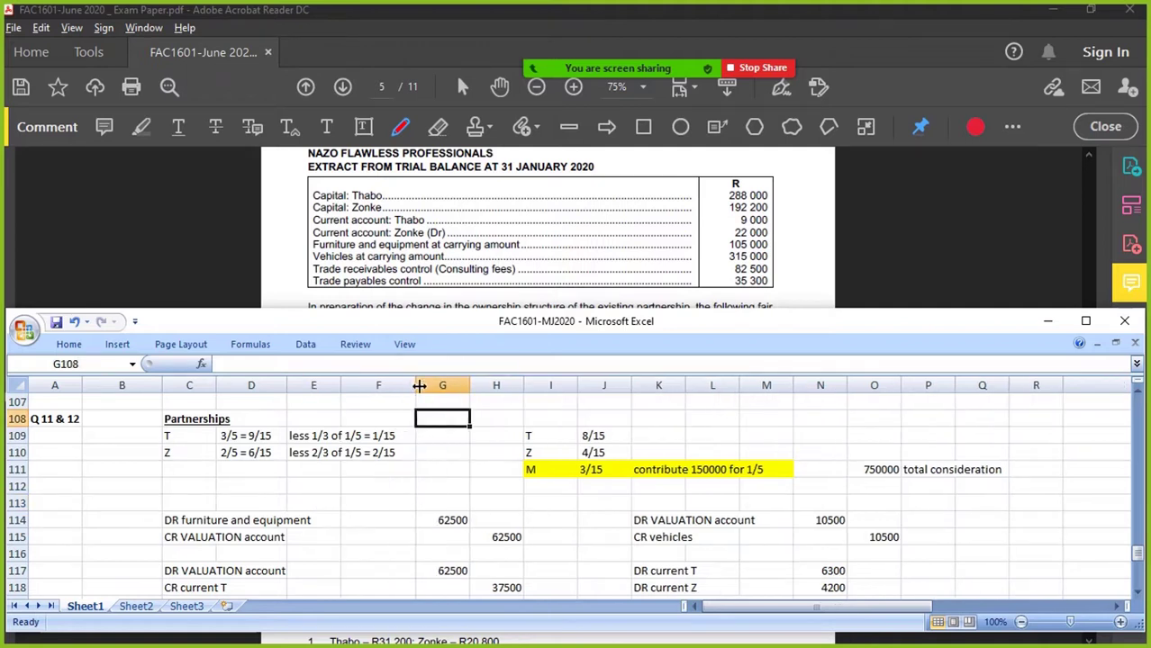
pyautogui.write('capital')
pyautogui.press('Return')
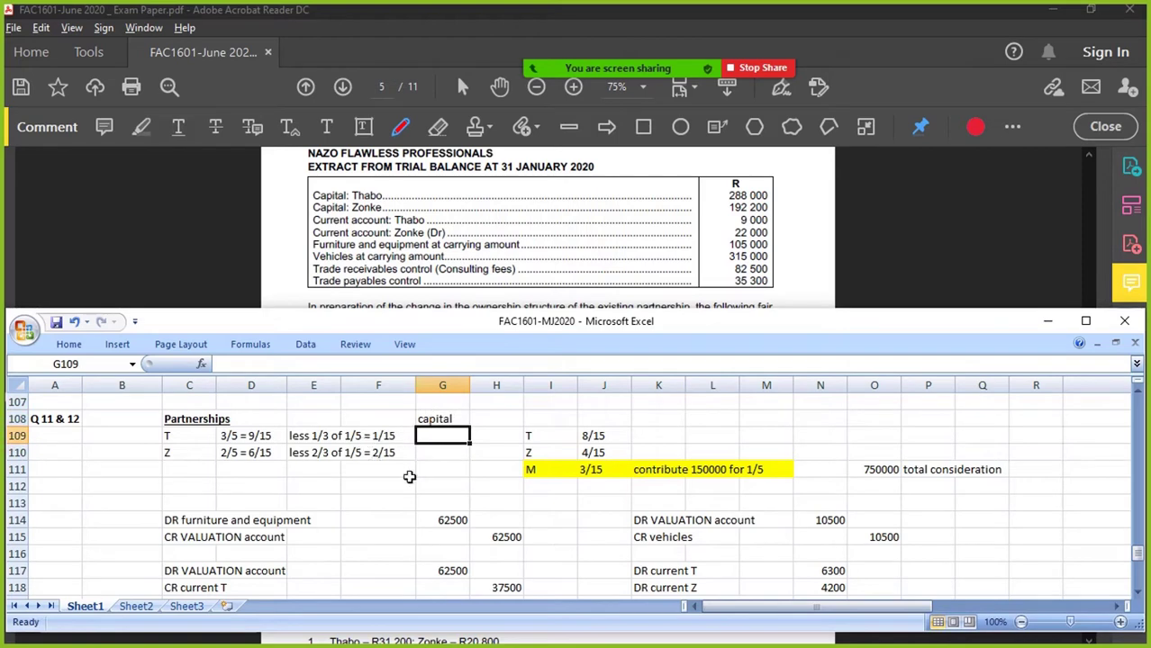
pyautogui.write('288000')
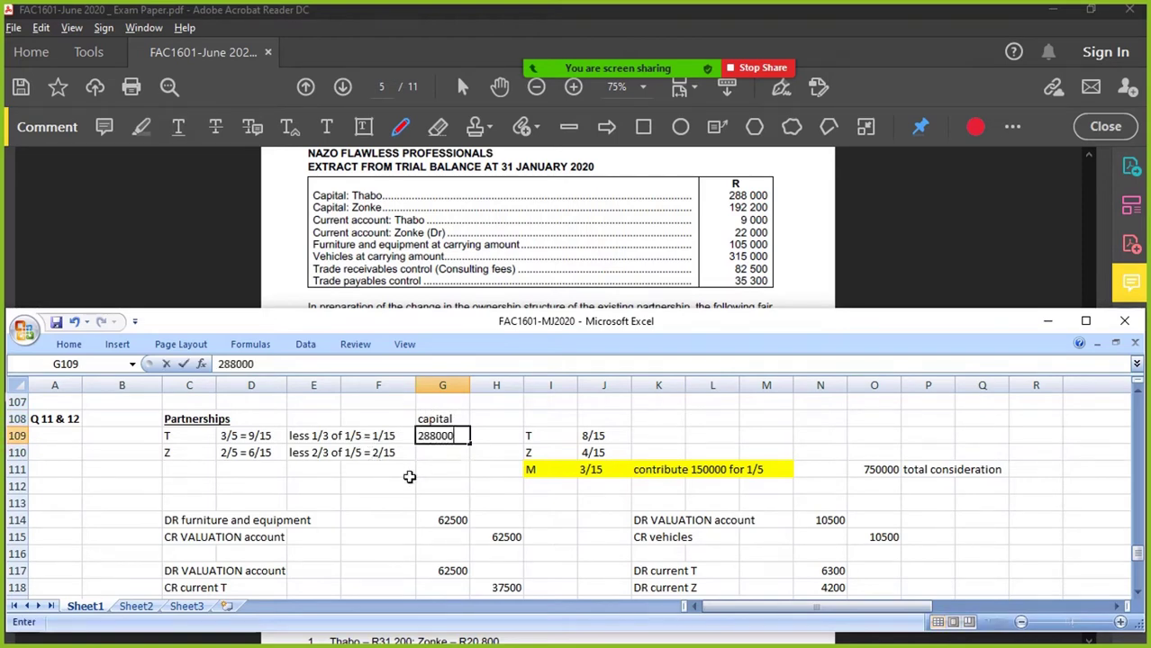
pyautogui.press('Return')
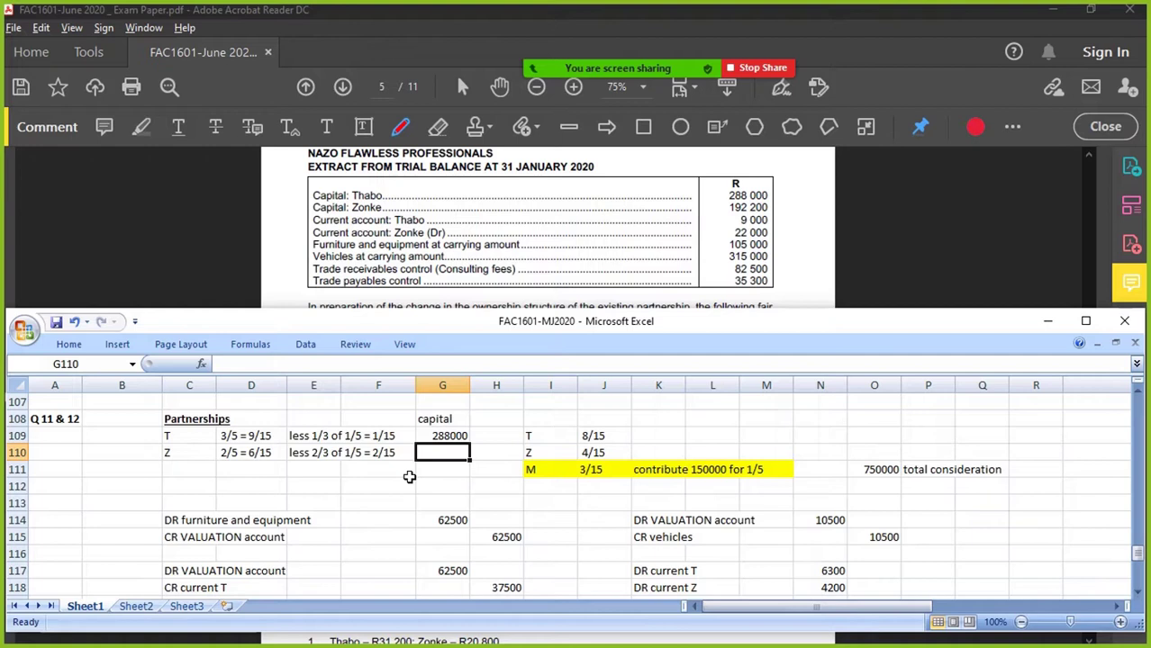
pyautogui.write('192200')
pyautogui.press('Return')
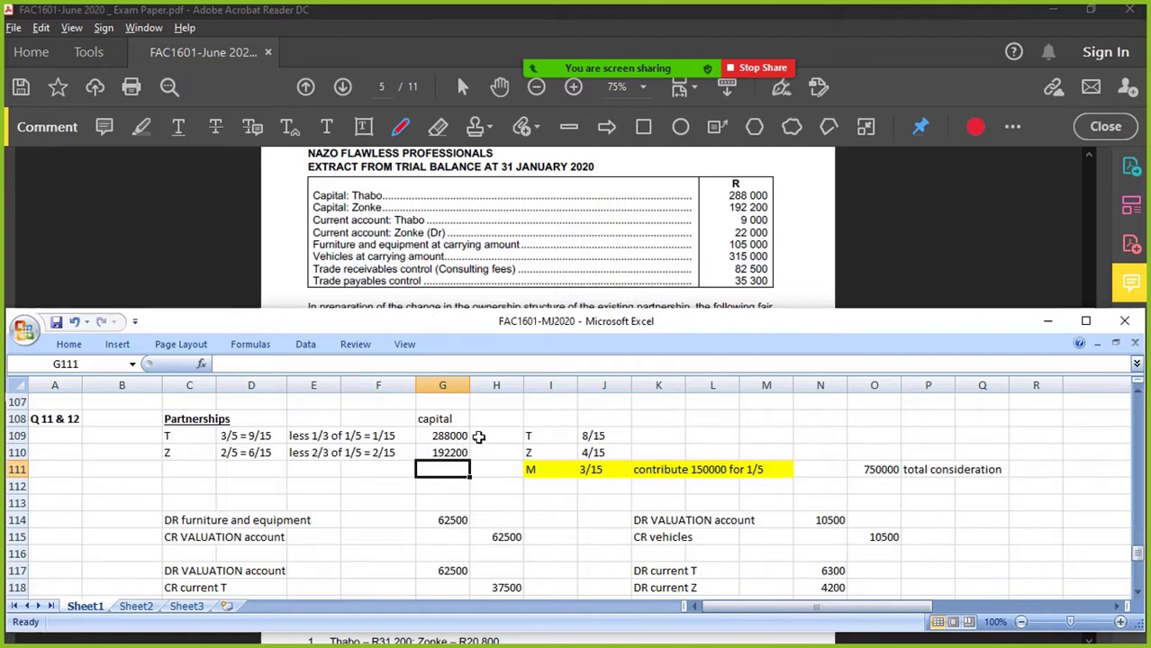
pyautogui.click(456, 433)
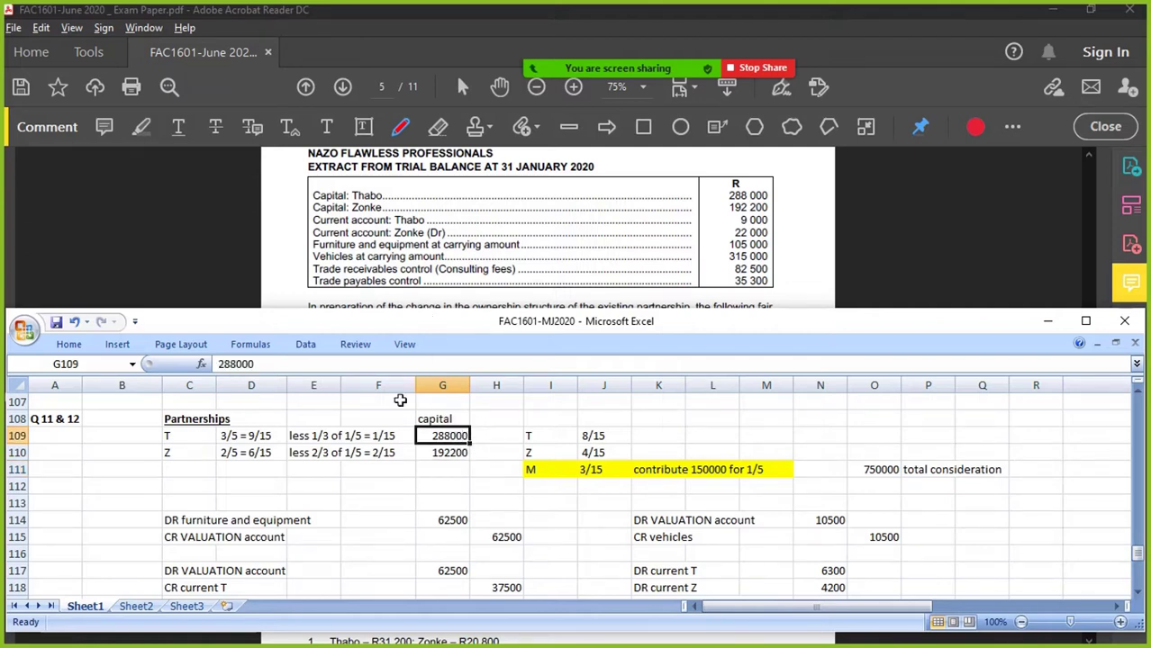
pyautogui.click(223, 364)
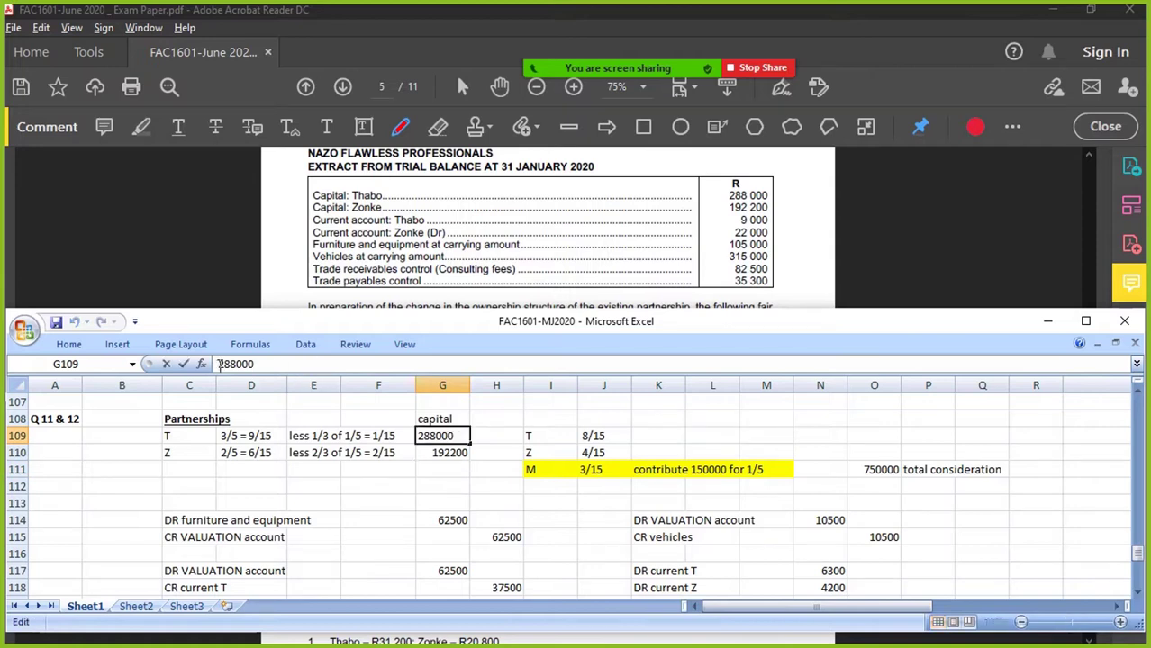
pyautogui.write('=')
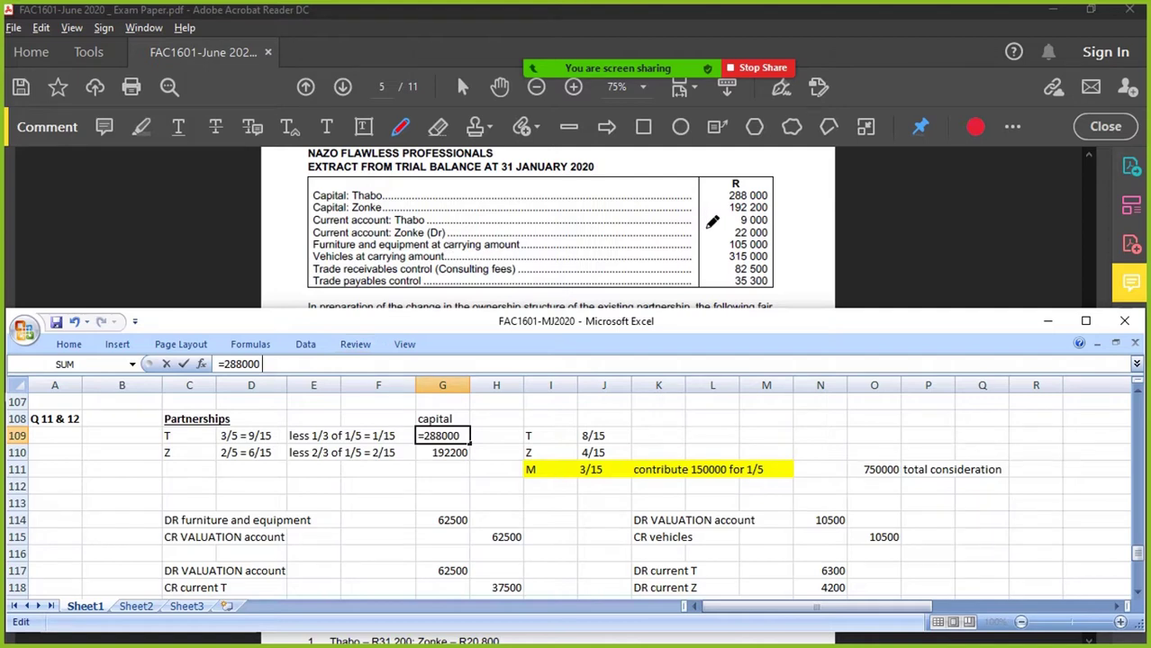
pyautogui.write('+9000')
pyautogui.press('Return')
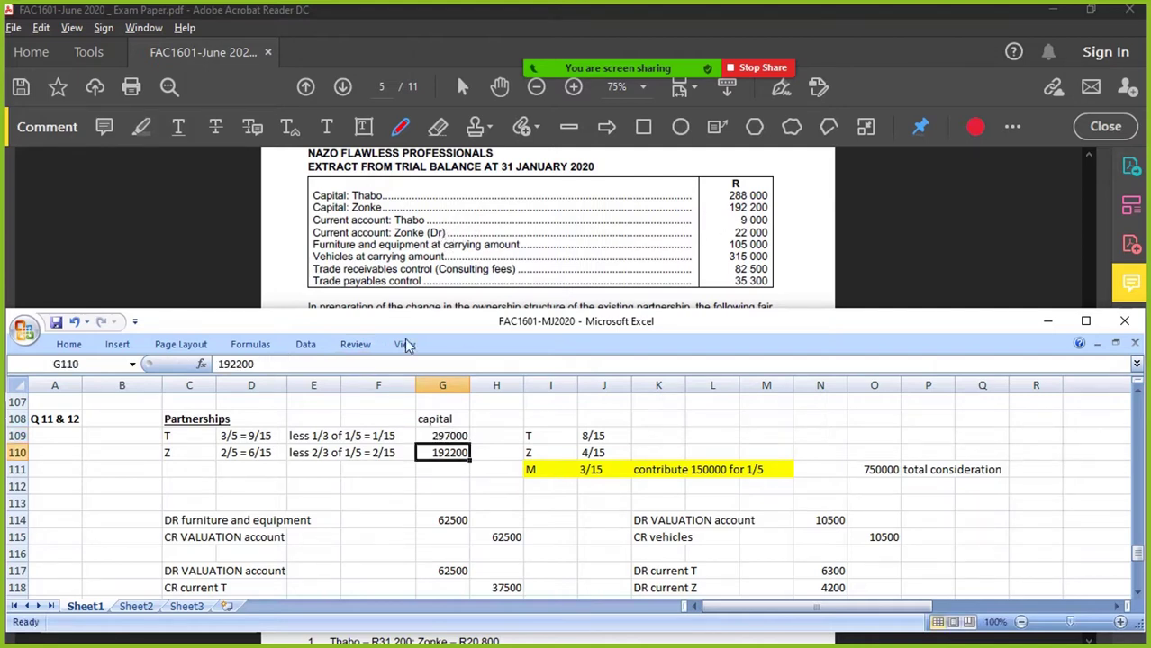
pyautogui.click(217, 364)
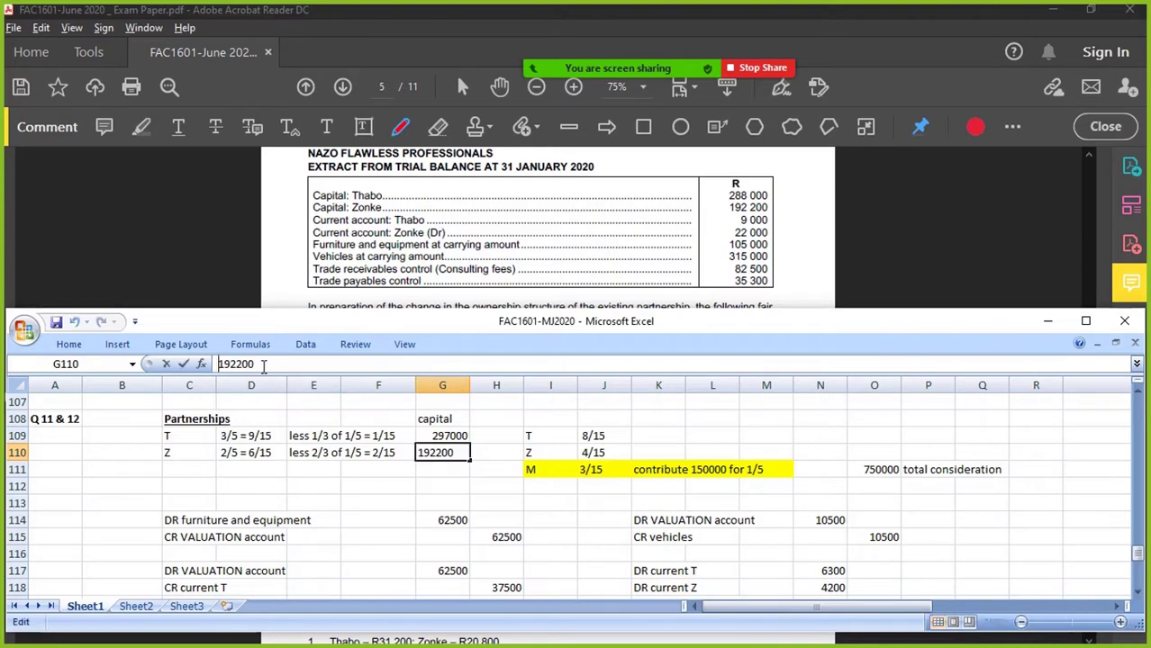
pyautogui.write('=')
pyautogui.write(' - 22000')
pyautogui.press('Return')
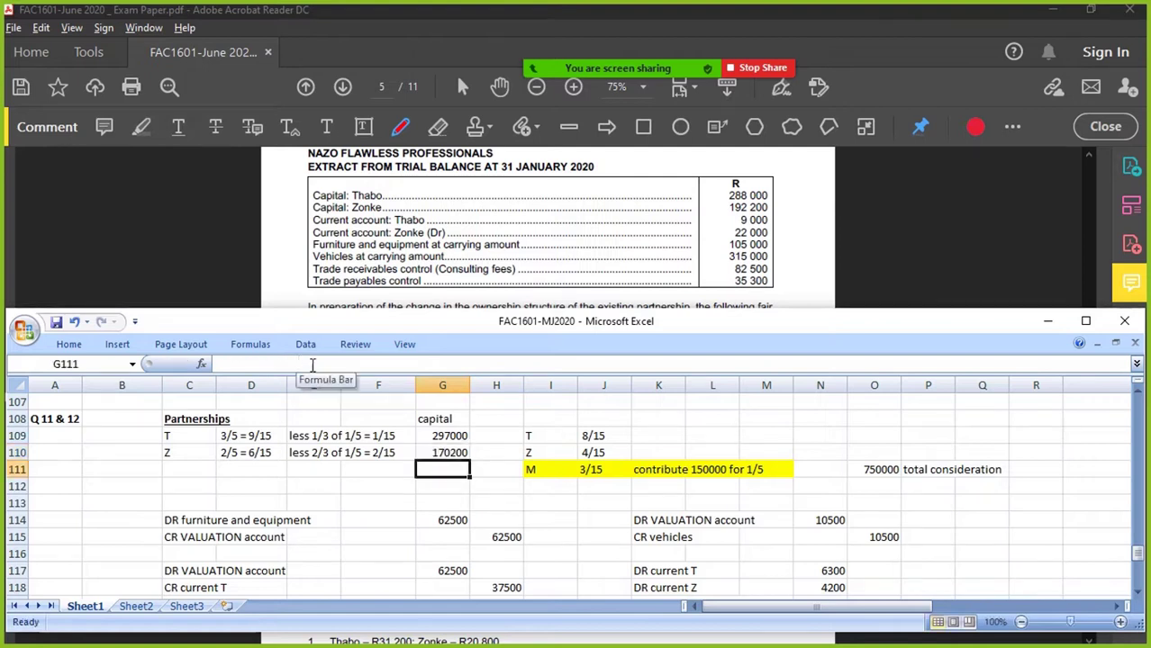
pyautogui.moveTo(453, 418); pyautogui.dragTo(455, 451)
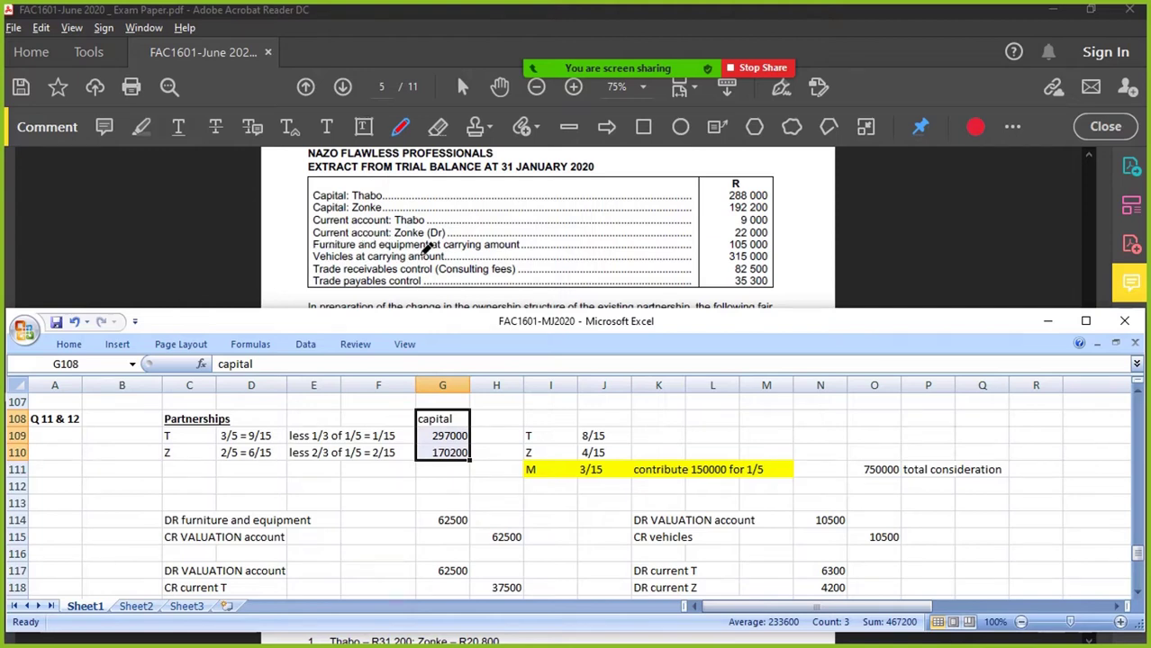
# - Add a 'valuation' heading in H108 and link H109 to M123 and H110 to M124
pyautogui.click(489, 422)
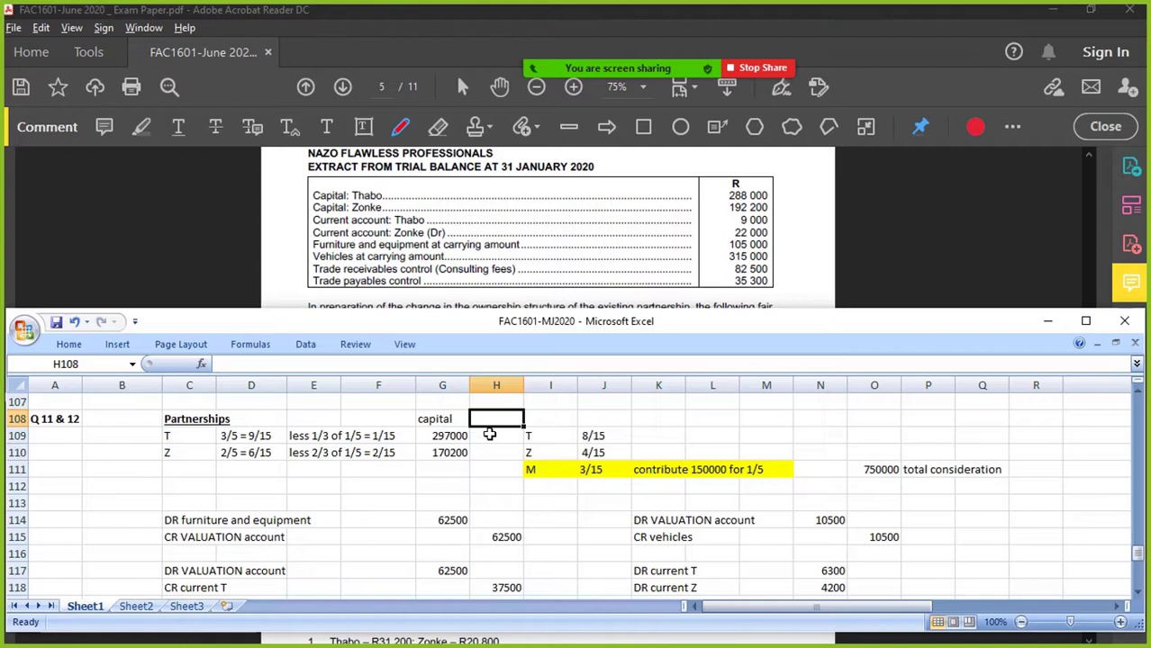
pyautogui.write('valuation')
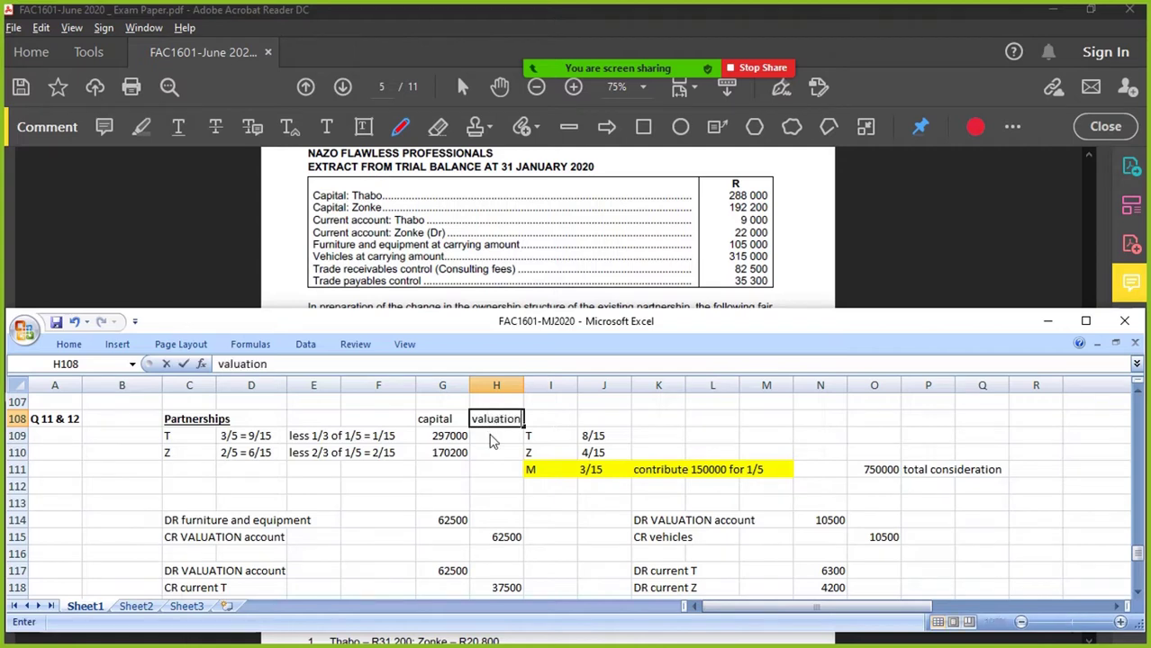
pyautogui.press('Return')
pyautogui.scroll(-2, 498, 487)
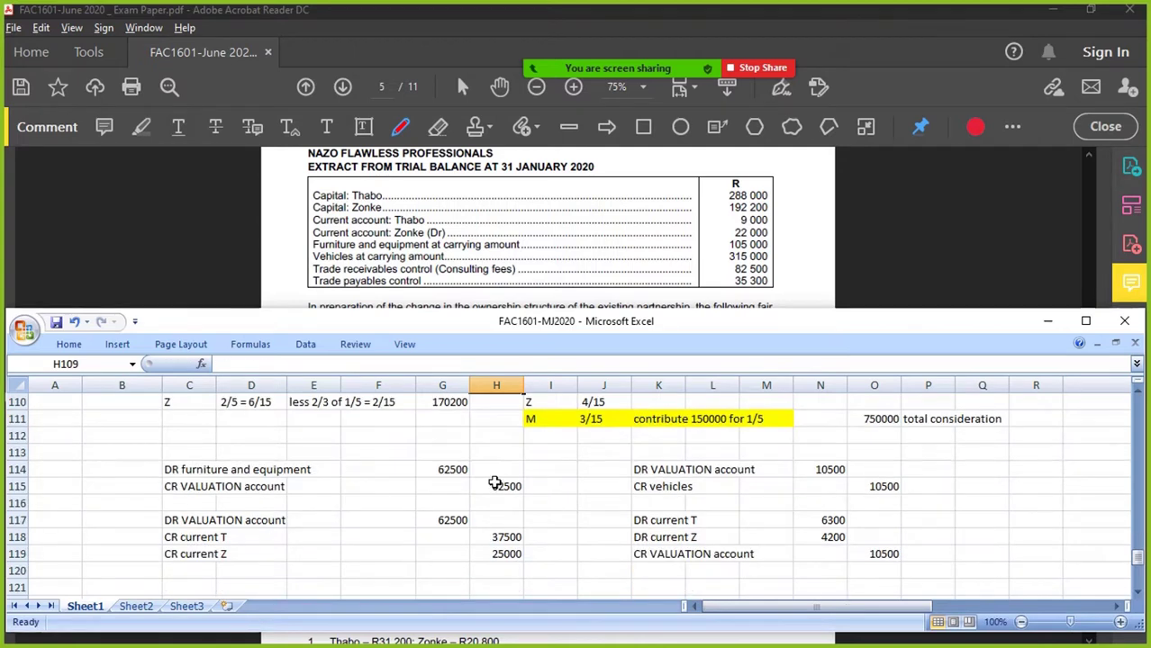
pyautogui.write('=')
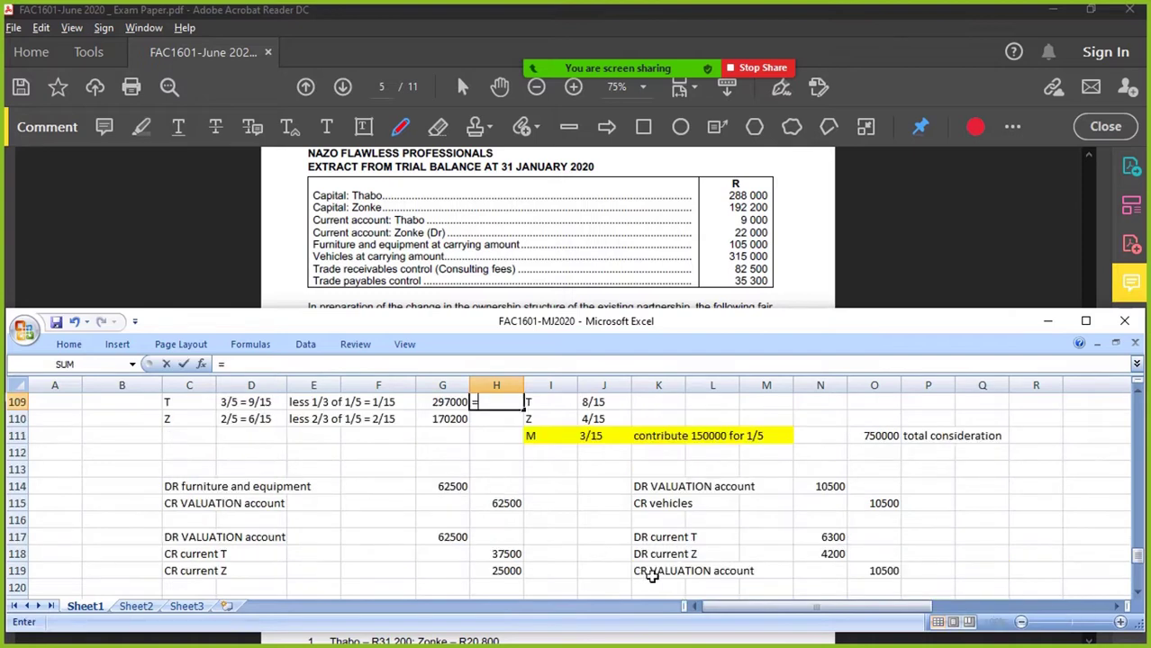
pyautogui.scroll(-2, 725, 542)
pyautogui.click(766, 537)
pyautogui.press('BackSpace')
pyautogui.press('BackSpace')
pyautogui.press('BackSpace')
pyautogui.press('BackSpace')
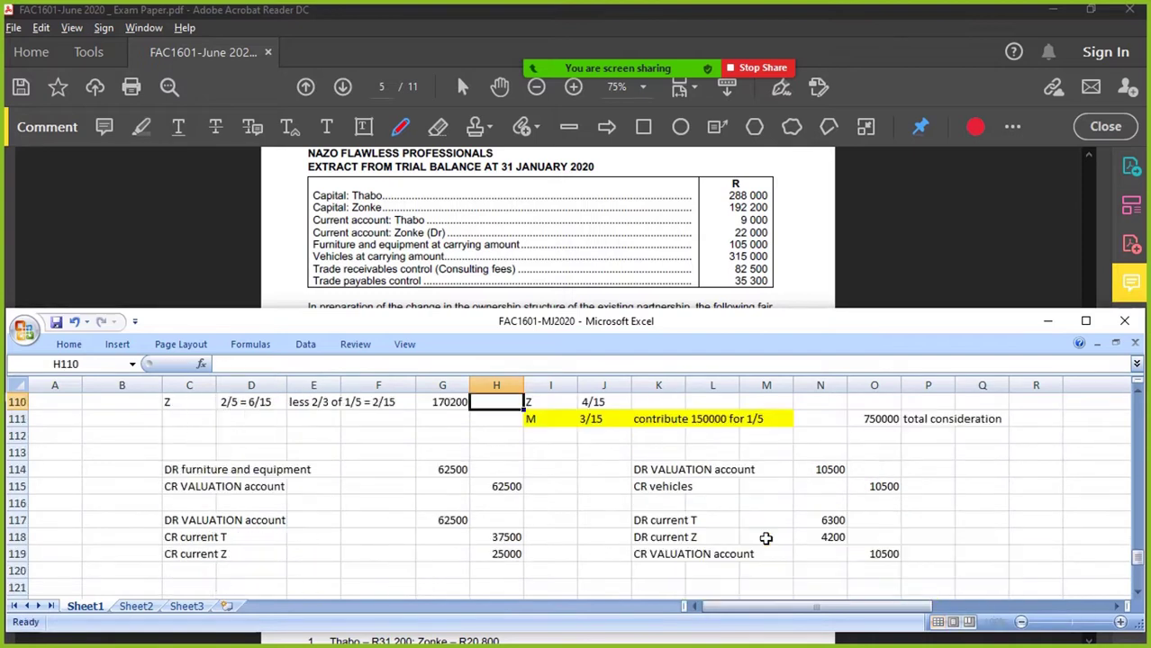
pyautogui.scroll(-2, 780, 563)
pyautogui.scroll(-1, 791, 575)
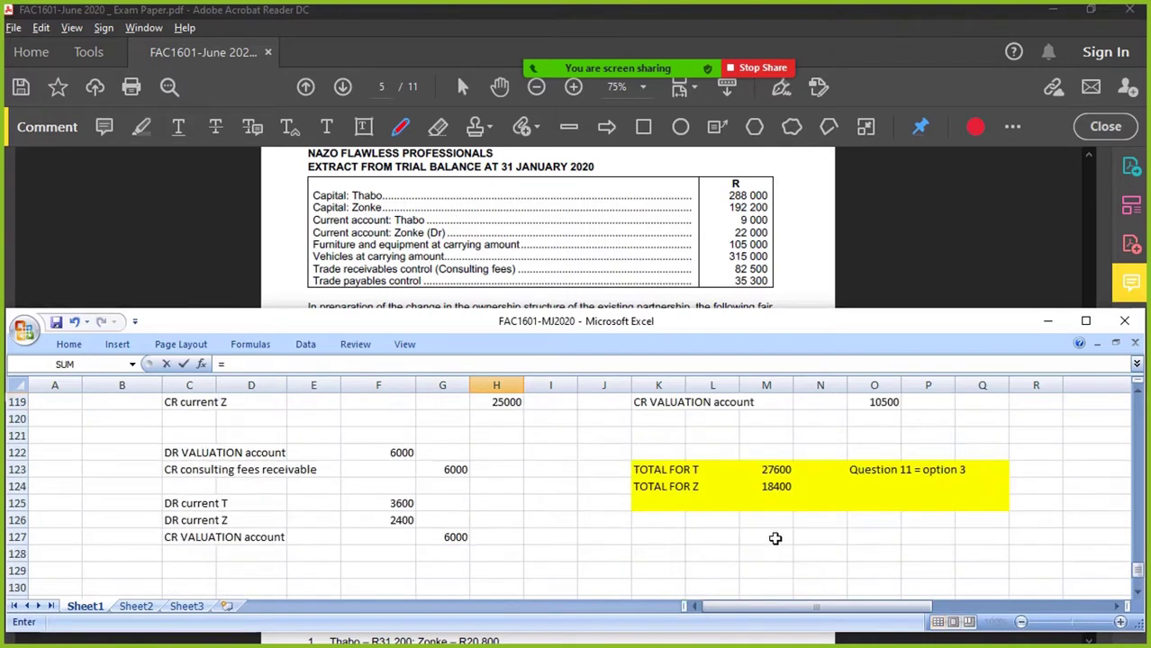
pyautogui.click(776, 489)
pyautogui.press('Return')
# - Review the valuation formulas and T's M123 total, then select the T, Z, M labels in column I
pyautogui.scroll(1, 667, 543)
pyautogui.scroll(2, 668, 543)
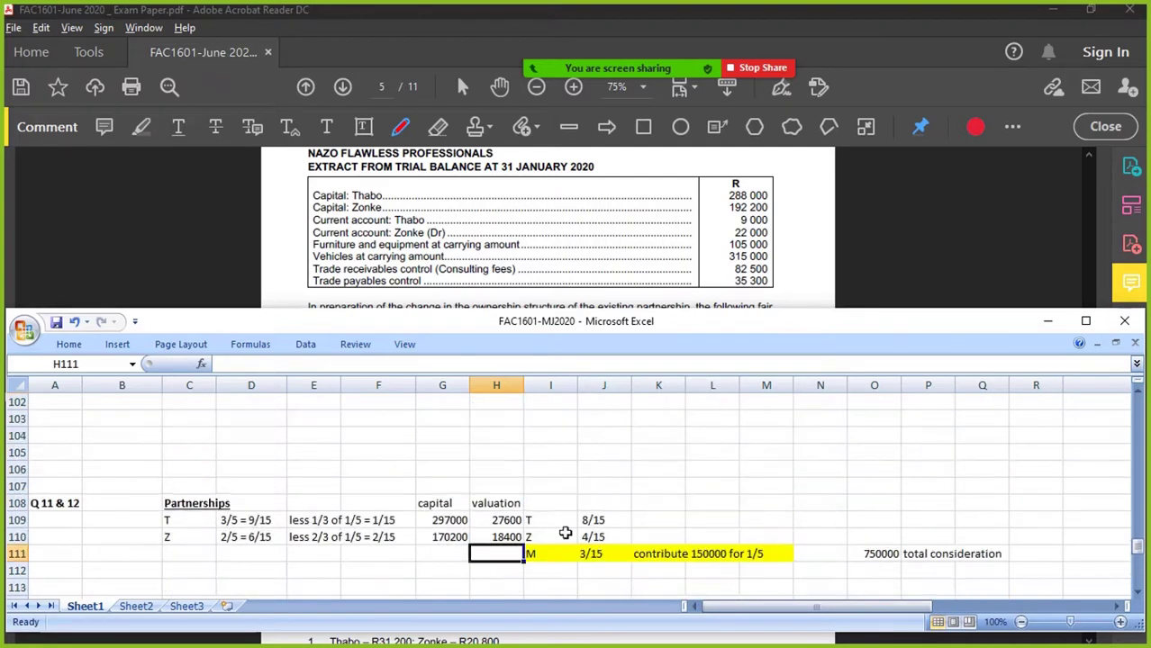
pyautogui.click(496, 521)
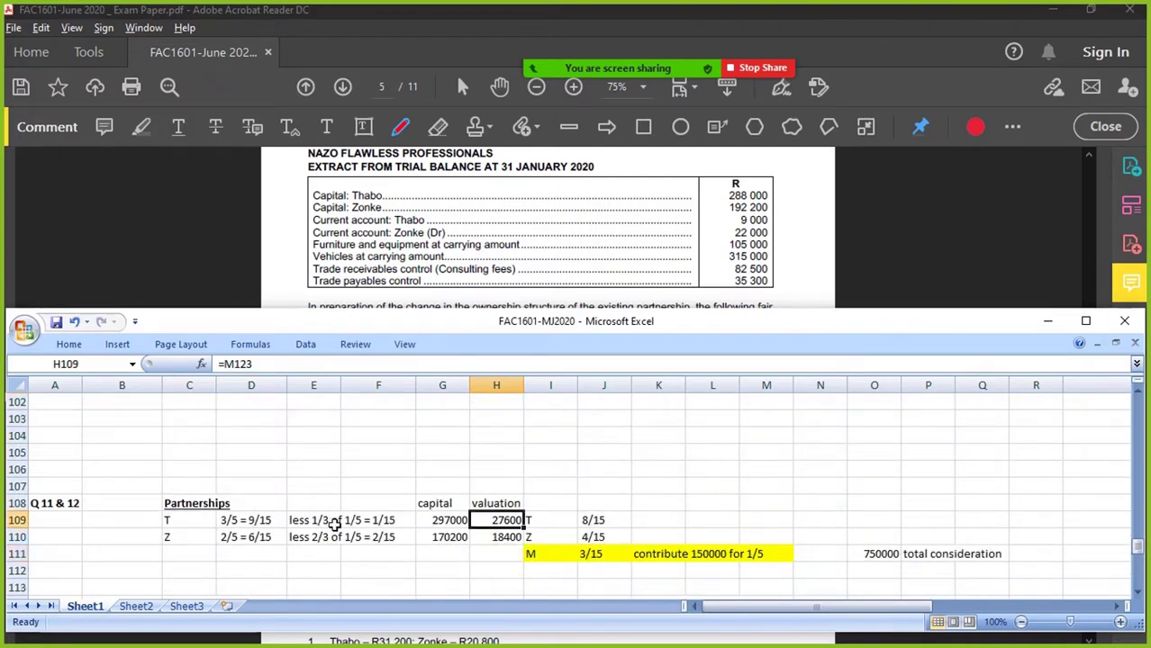
pyautogui.click(491, 538)
pyautogui.scroll(-1, 491, 538)
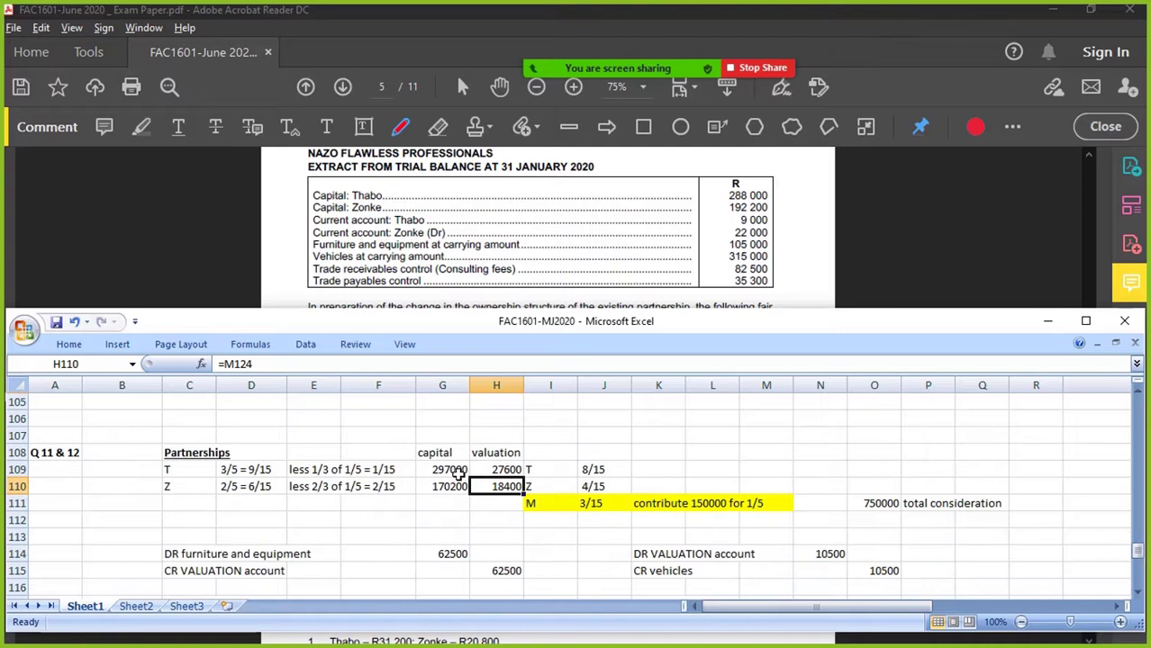
pyautogui.moveTo(455, 473); pyautogui.dragTo(503, 490)
pyautogui.click(491, 474)
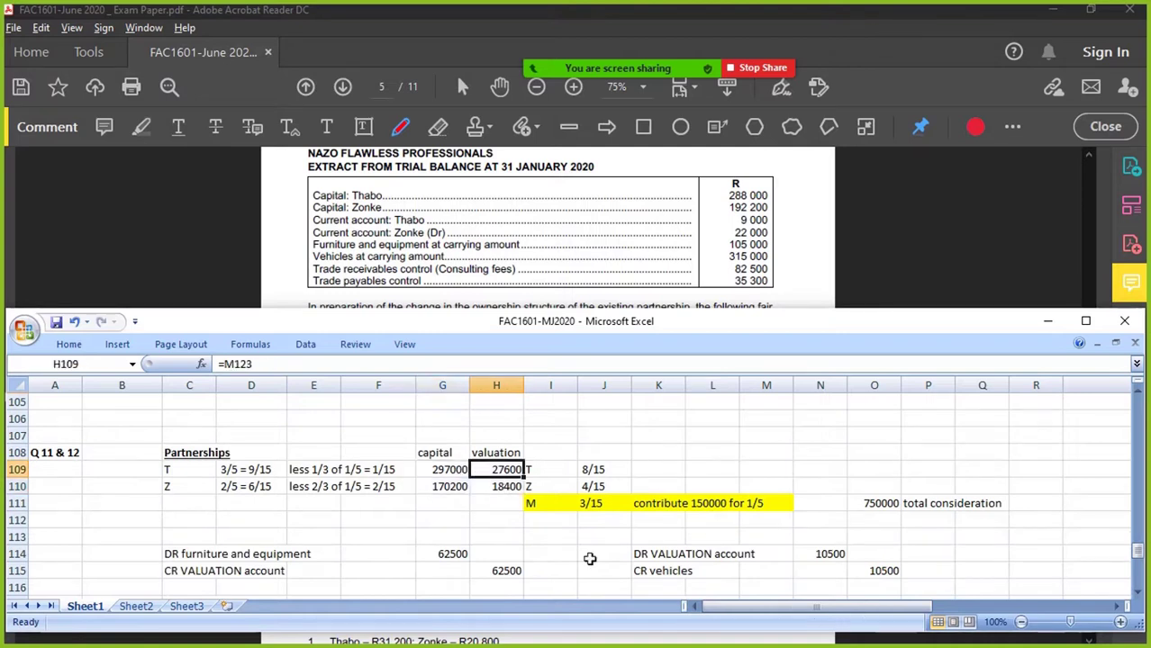
pyautogui.scroll(-4, 635, 551)
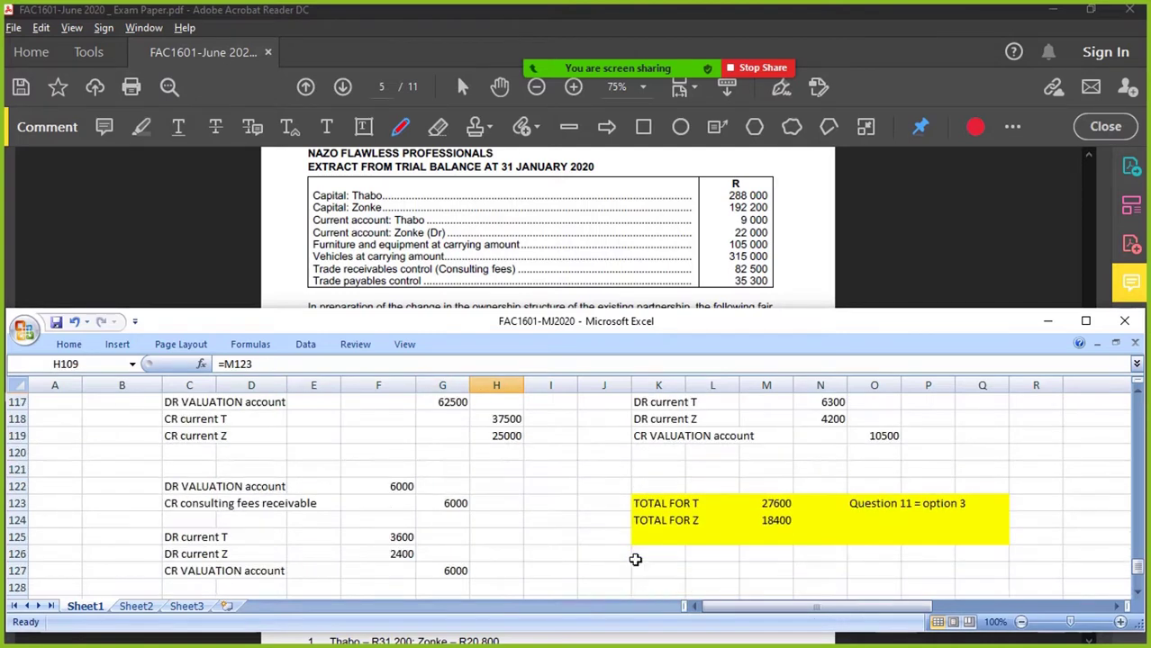
pyautogui.click(775, 505)
pyautogui.scroll(1, 525, 463)
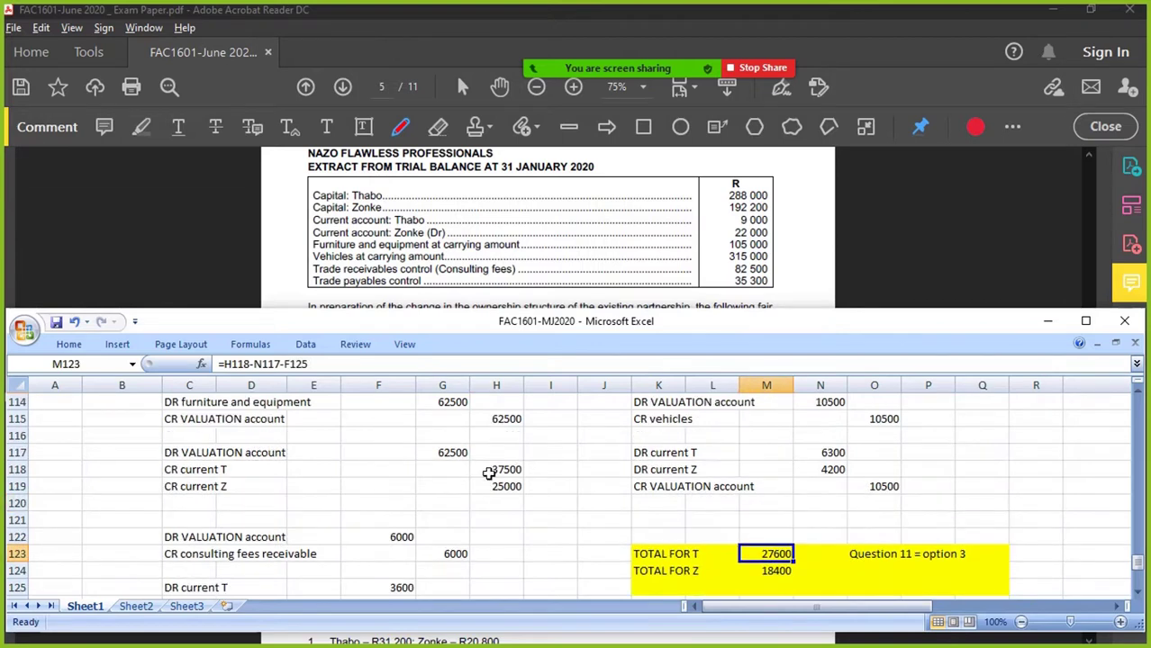
pyautogui.click(506, 467)
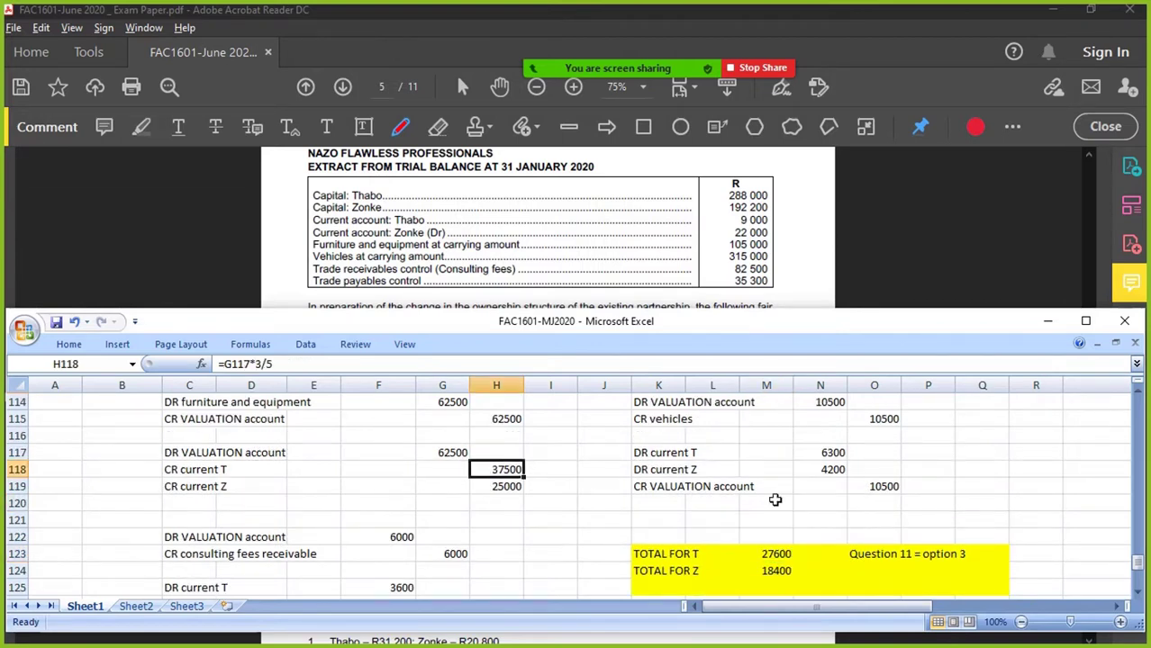
pyautogui.scroll(3, 766, 502)
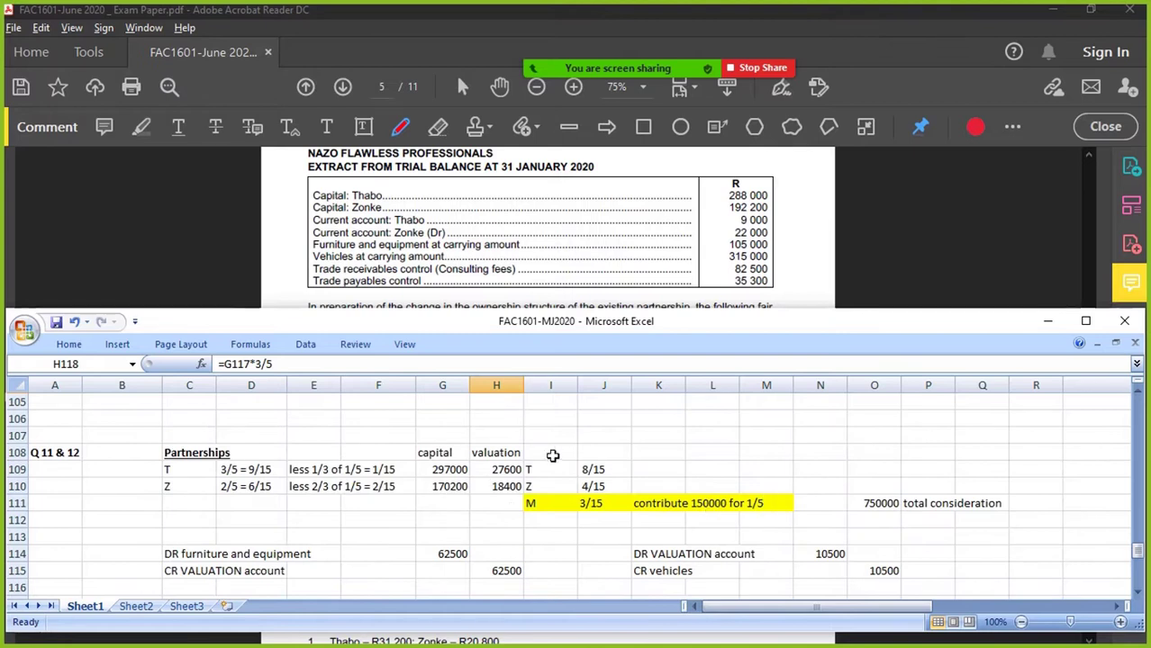
pyautogui.moveTo(551, 442); pyautogui.dragTo(562, 529)
# - Shift the partner labels one column right and add a widened NEW CAPITAL heading in I108
pyautogui.rightClick(562, 529)
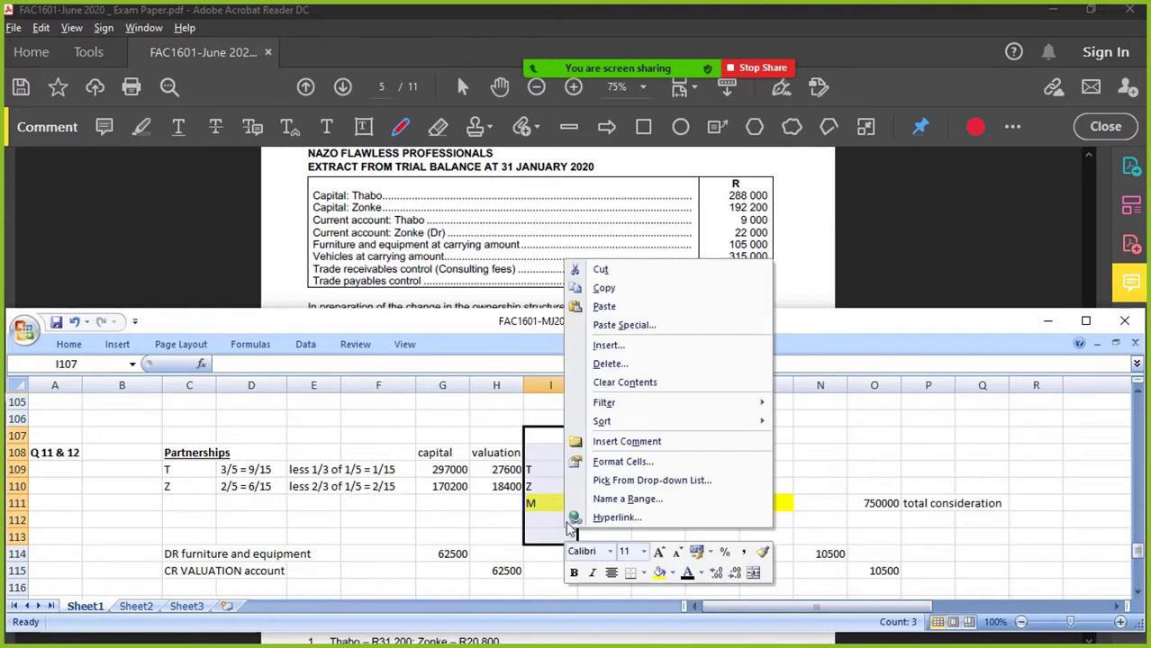
pyautogui.click(659, 349)
pyautogui.click(625, 394)
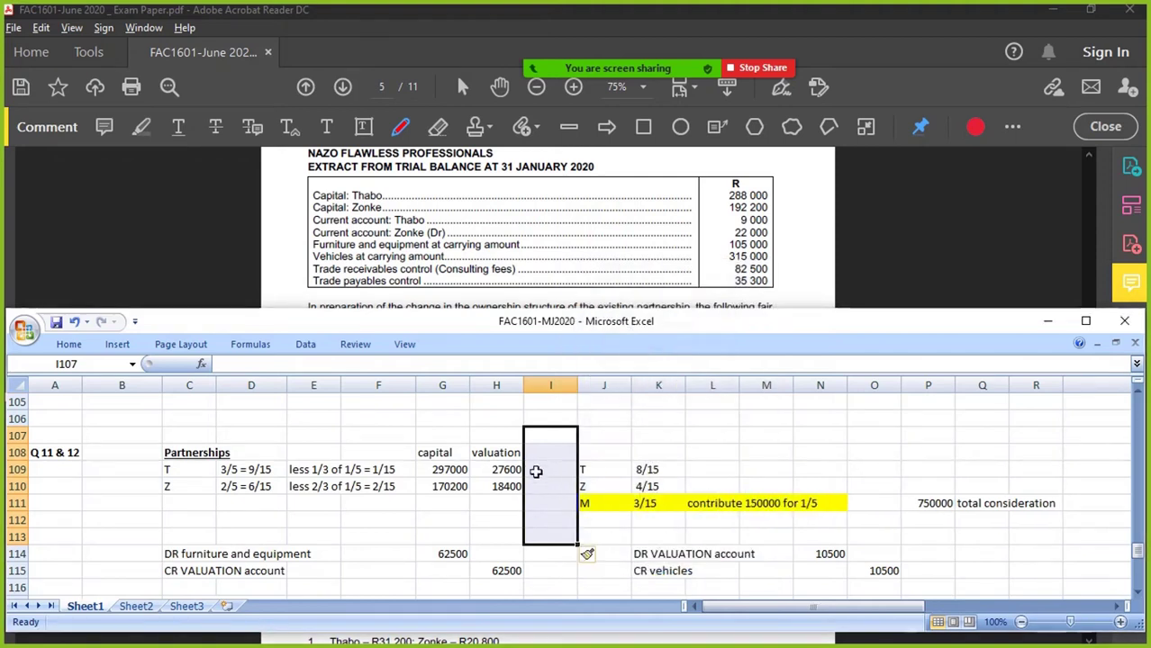
pyautogui.click(550, 450)
pyautogui.write('NEW CAPITAL')
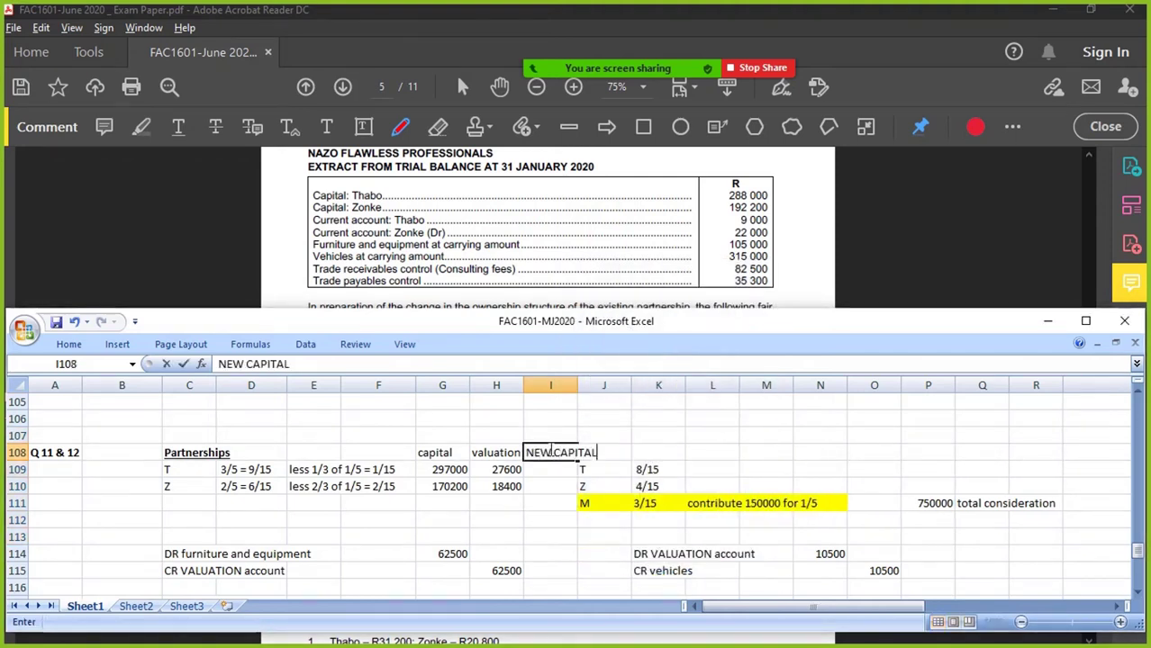
pyautogui.press('Return')
pyautogui.moveTo(577, 388); pyautogui.dragTo(604, 387)
# - Compute T's new capital as G109+H109 (324600) and set Z's equal to I109
pyautogui.write('=')
pyautogui.click(450, 469)
pyautogui.write('+')
pyautogui.click(496, 469)
pyautogui.press('Return')
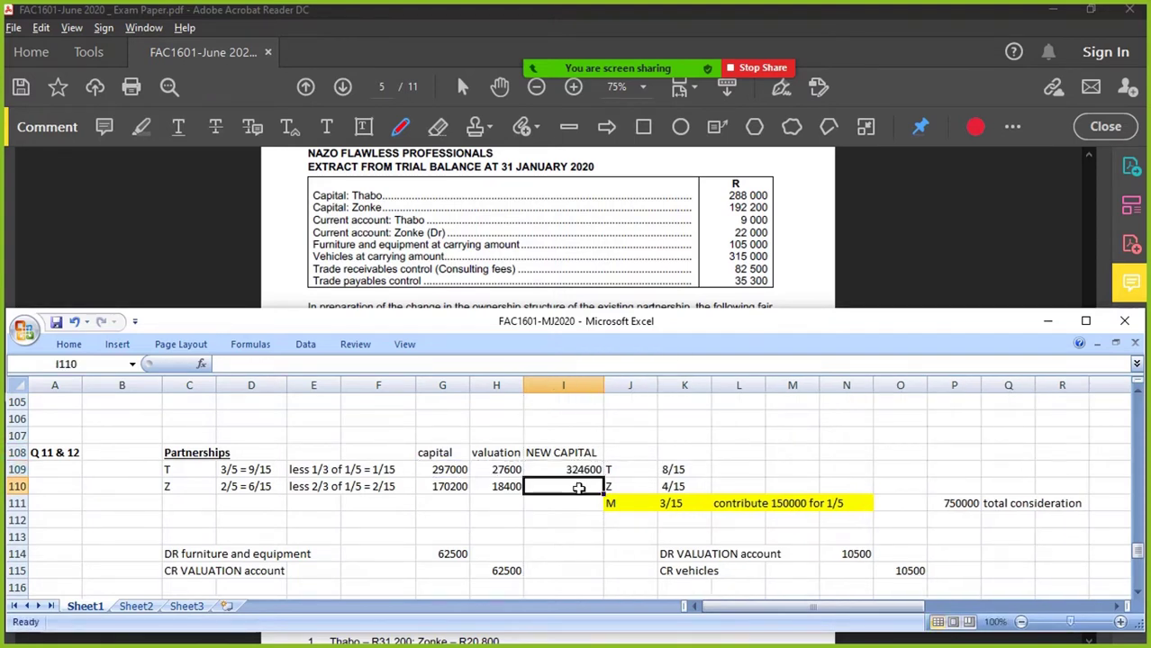
pyautogui.write('=I109')
pyautogui.press('Return')
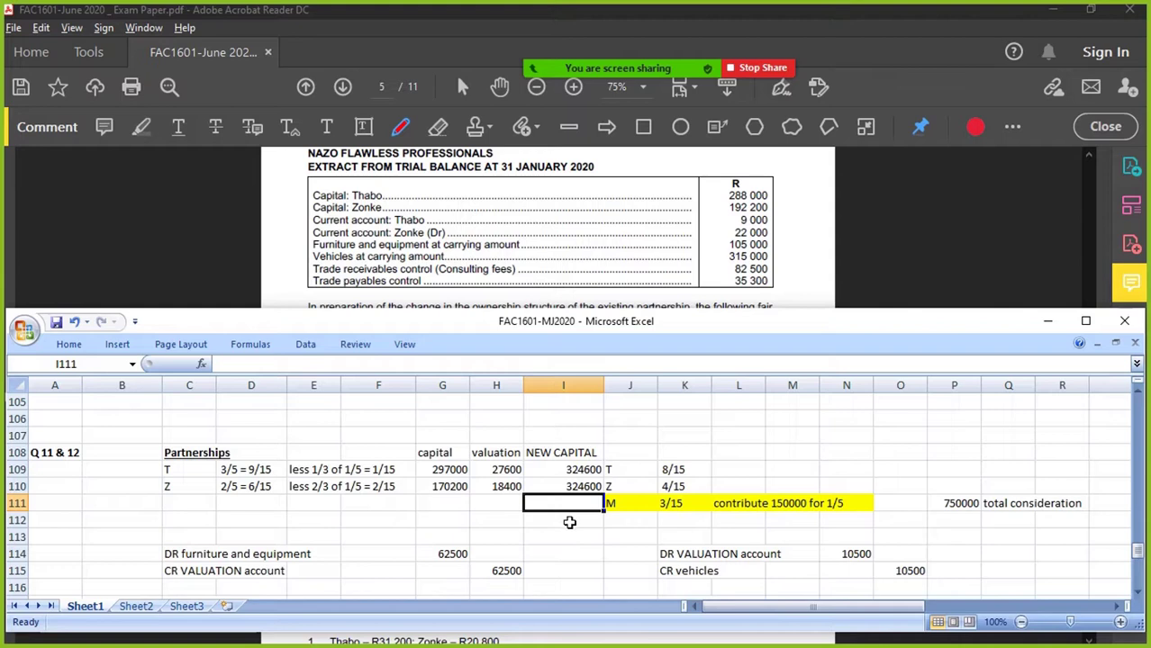
pyautogui.moveTo(576, 470); pyautogui.dragTo(577, 482)
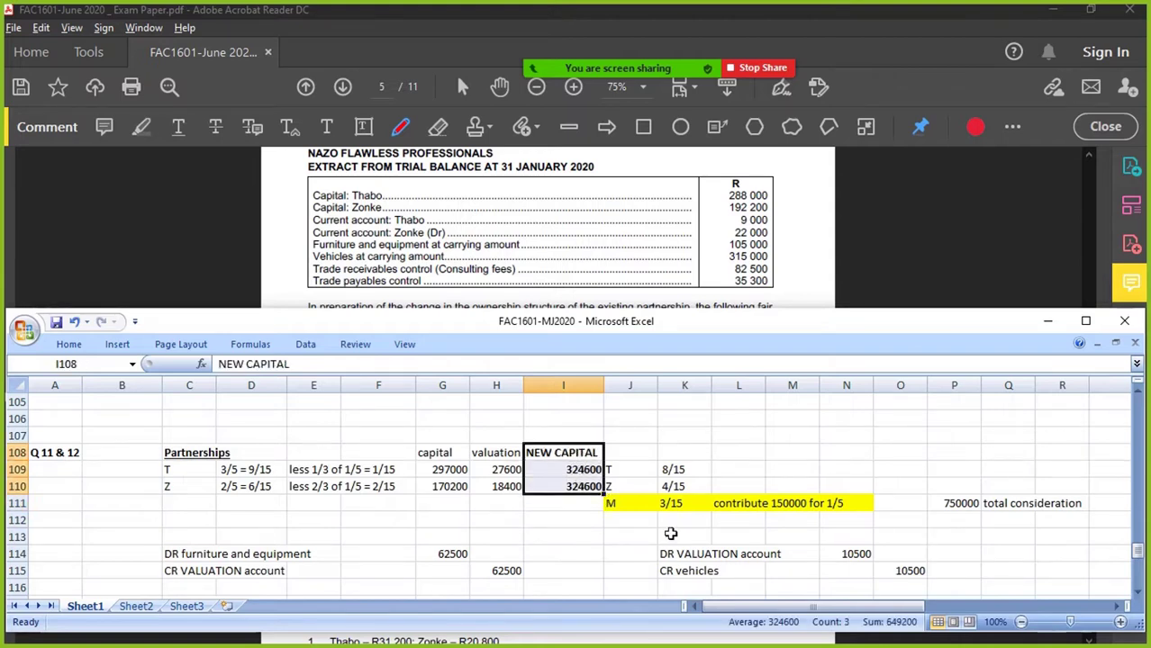
# - Enter M's contribution of 150000 in I111 and sum I109:I111 to 799200
pyautogui.click(574, 504)
pyautogui.write('1500000')
pyautogui.press('Return')
pyautogui.click(576, 504)
pyautogui.write('150000')
pyautogui.press('Return')
pyautogui.write('=sum(')
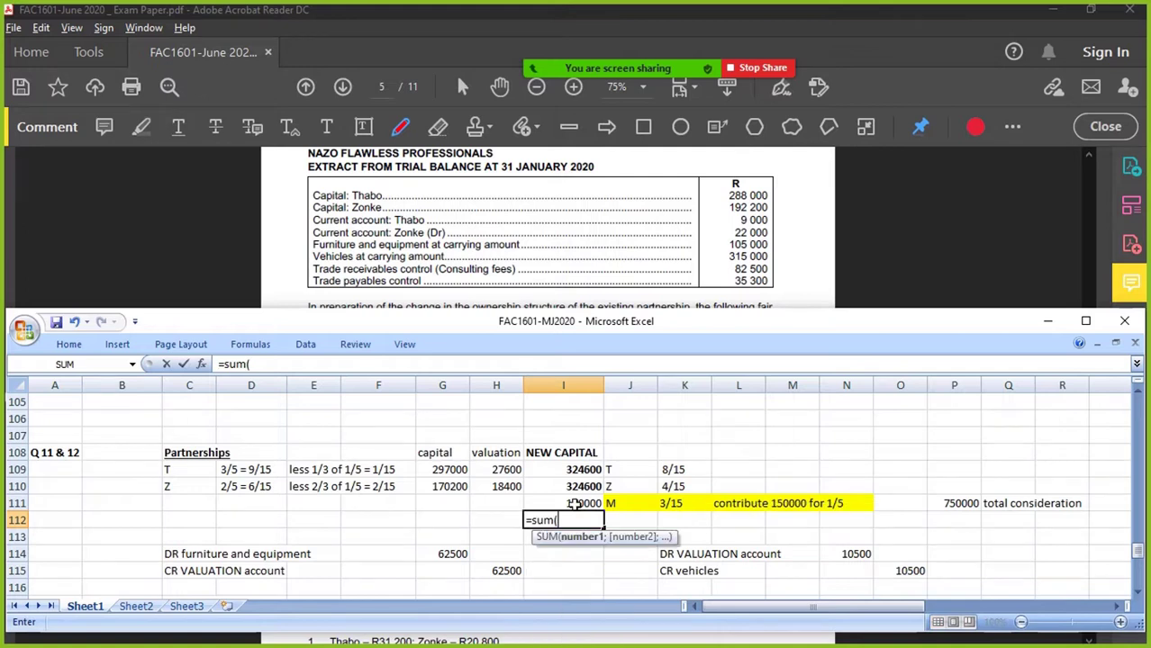
pyautogui.moveTo(574, 504); pyautogui.dragTo(576, 470)
pyautogui.press('Return')
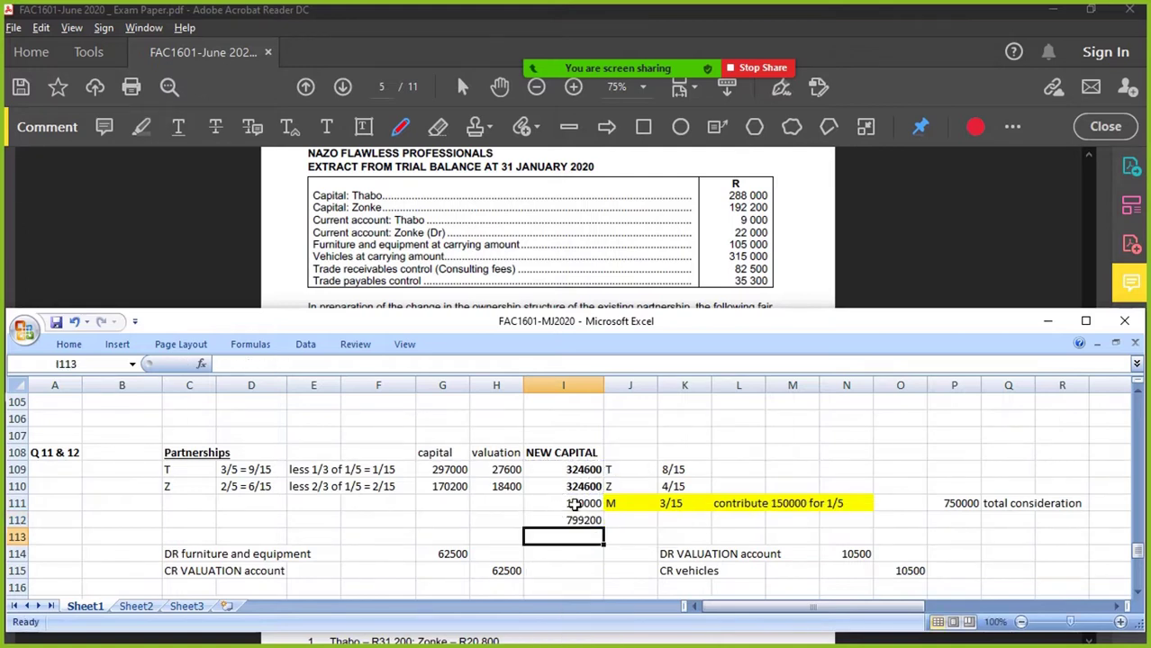
# - Give the I112 total of 799200 a border and a light purple fill
pyautogui.click(579, 522)
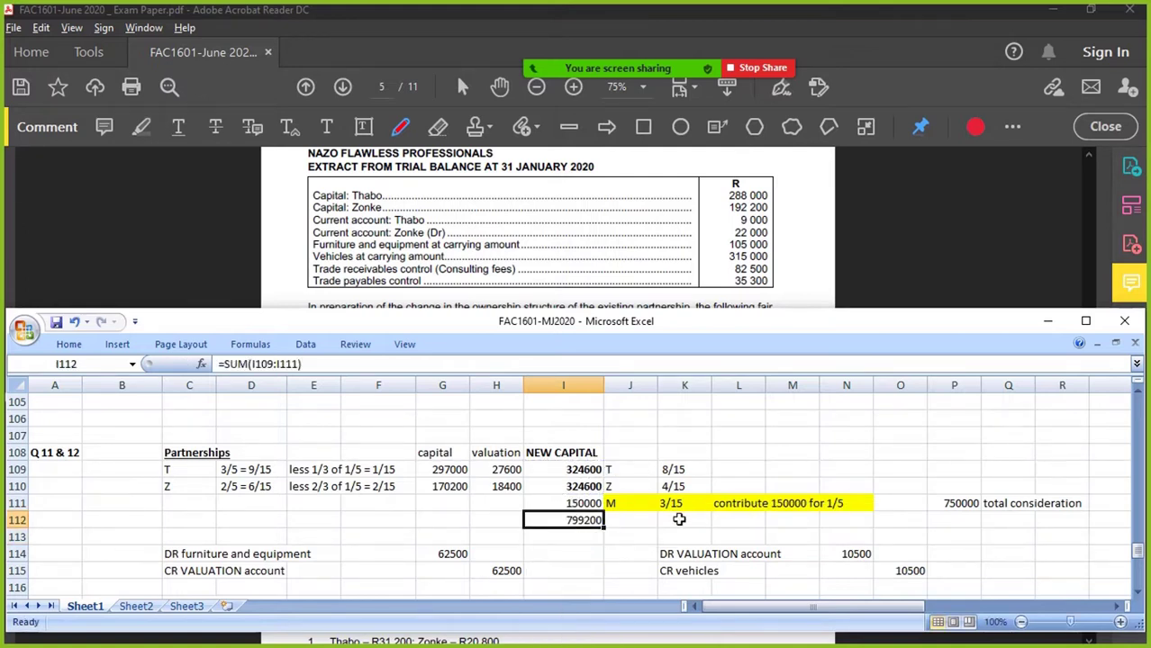
pyautogui.click(70, 346)
pyautogui.click(229, 401)
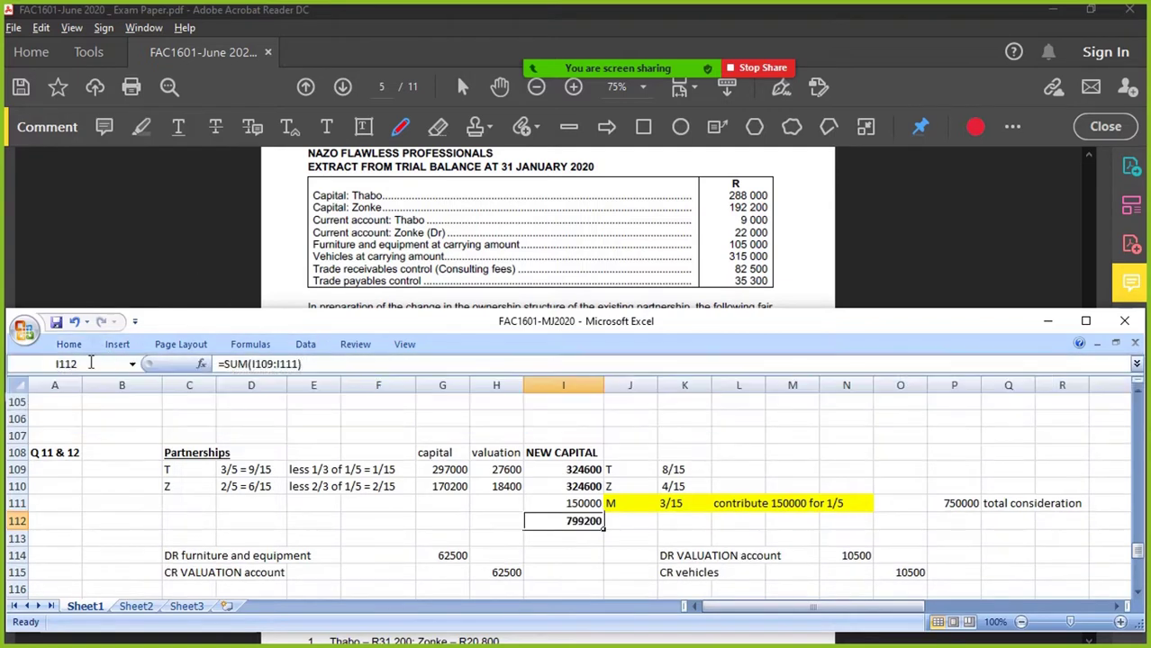
pyautogui.click(69, 346)
pyautogui.click(254, 398)
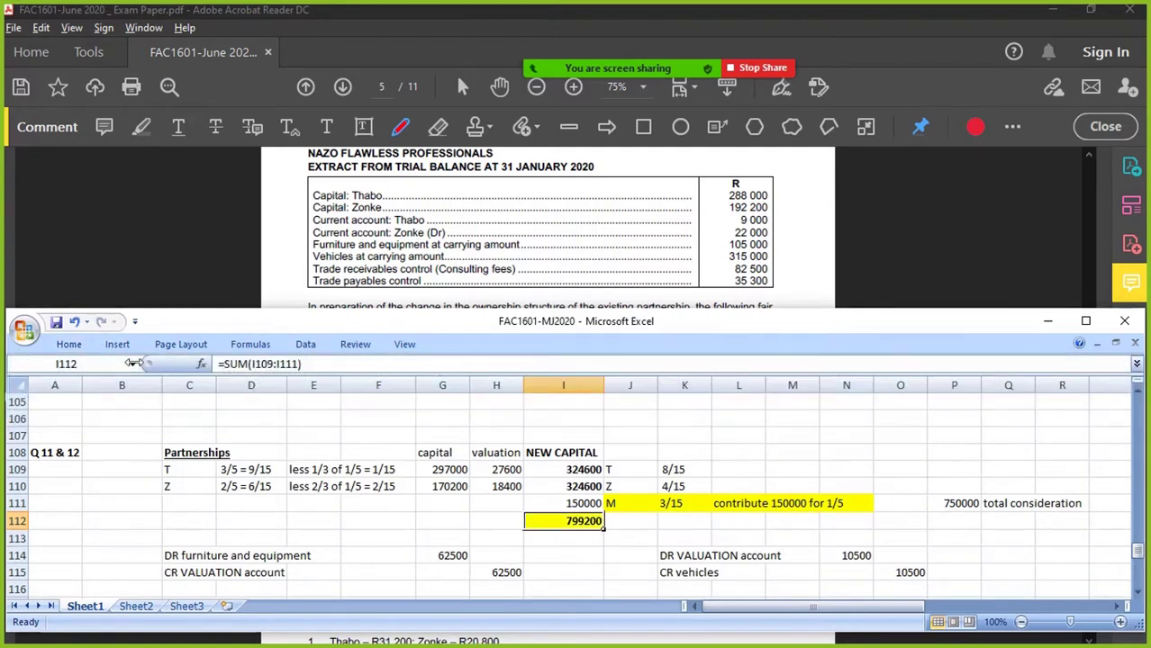
pyautogui.click(69, 347)
pyautogui.click(266, 398)
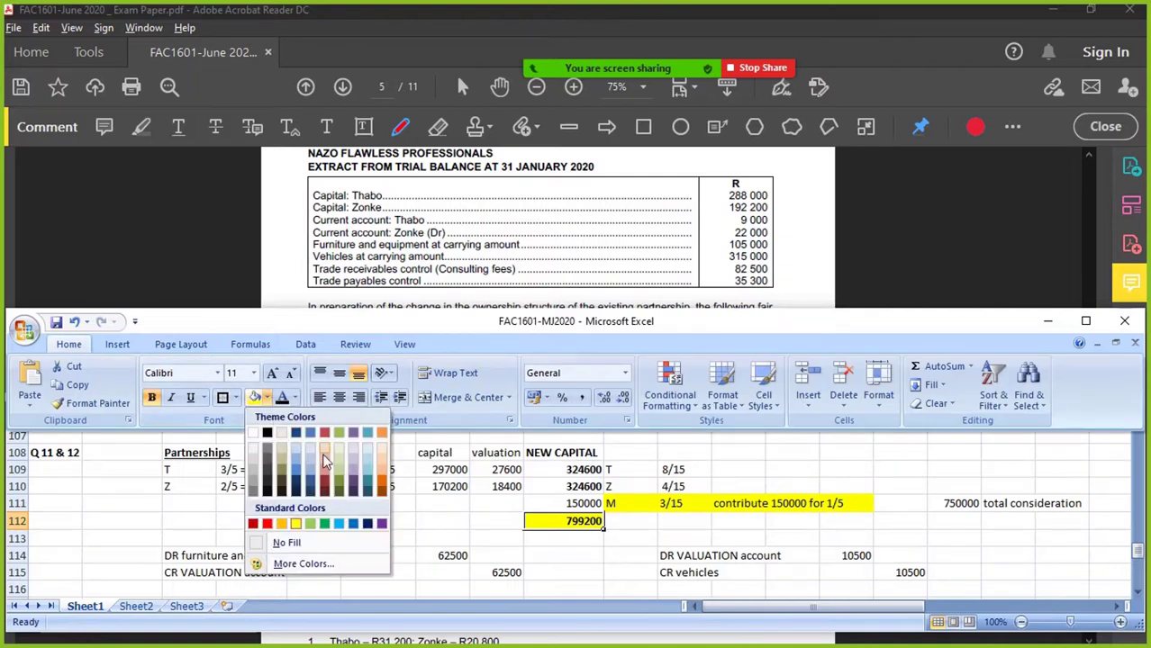
pyautogui.click(354, 479)
# - Select the 750000 total consideration with its label, then reselect the I112 total
pyautogui.click(793, 522)
pyautogui.moveTo(955, 504); pyautogui.dragTo(1054, 510)
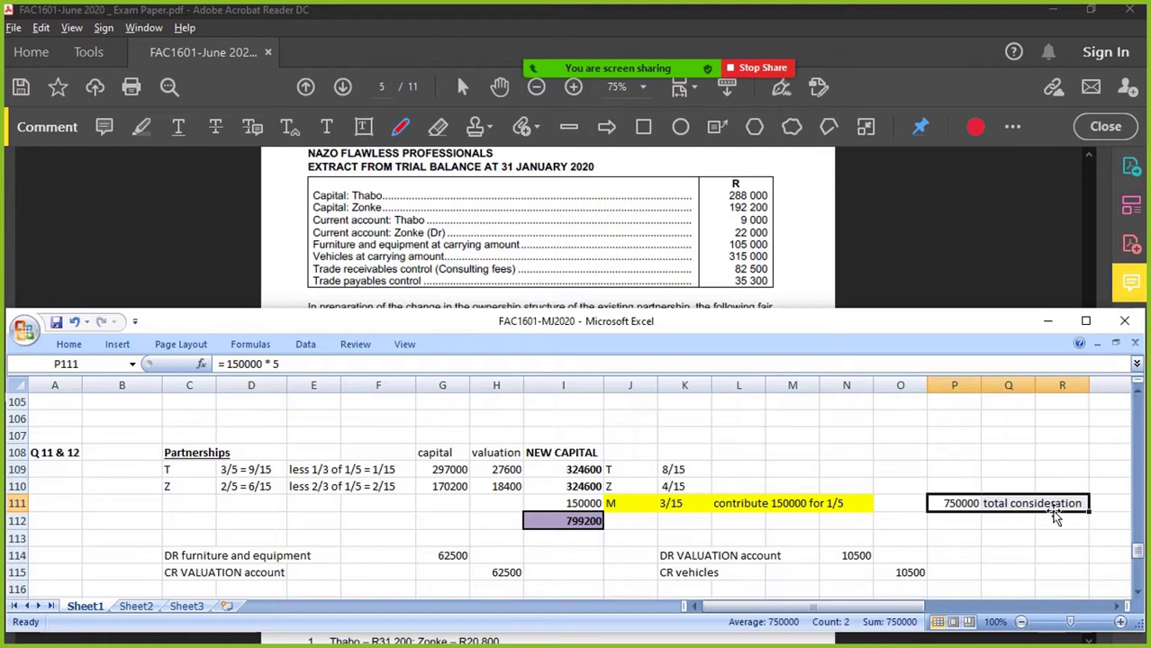
pyautogui.moveTo(956, 504); pyautogui.dragTo(1052, 505)
pyautogui.click(576, 520)
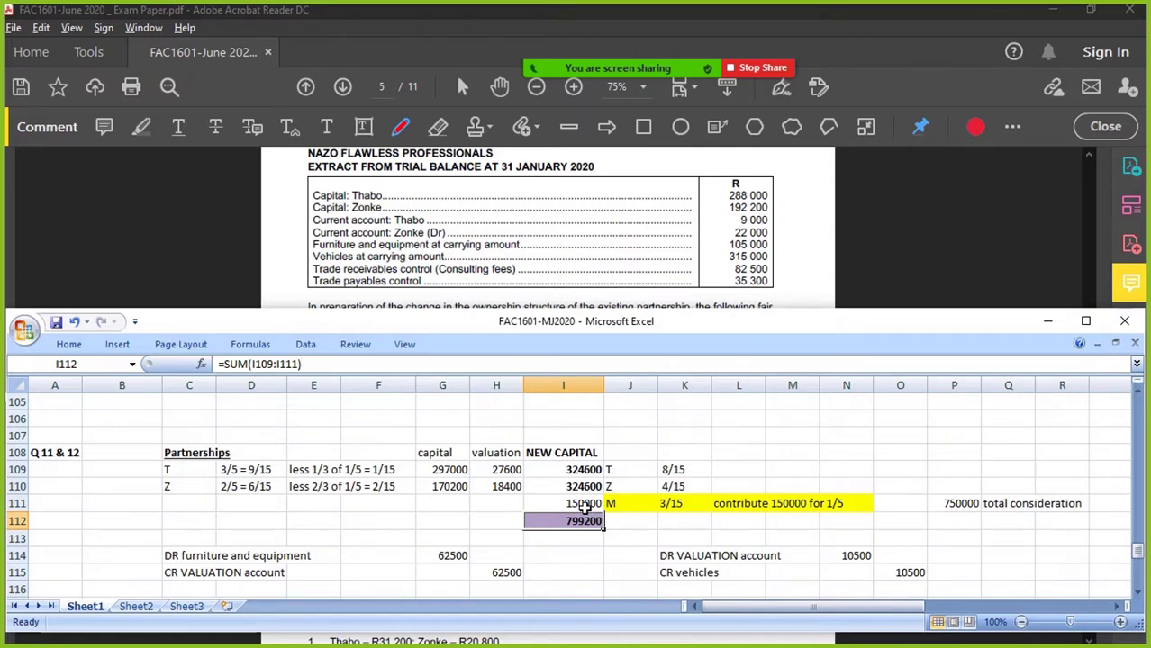
# - Scroll the PDF from the page 5 trial balance to Question 12 on page 6
pyautogui.scroll(-10, 614, 259)
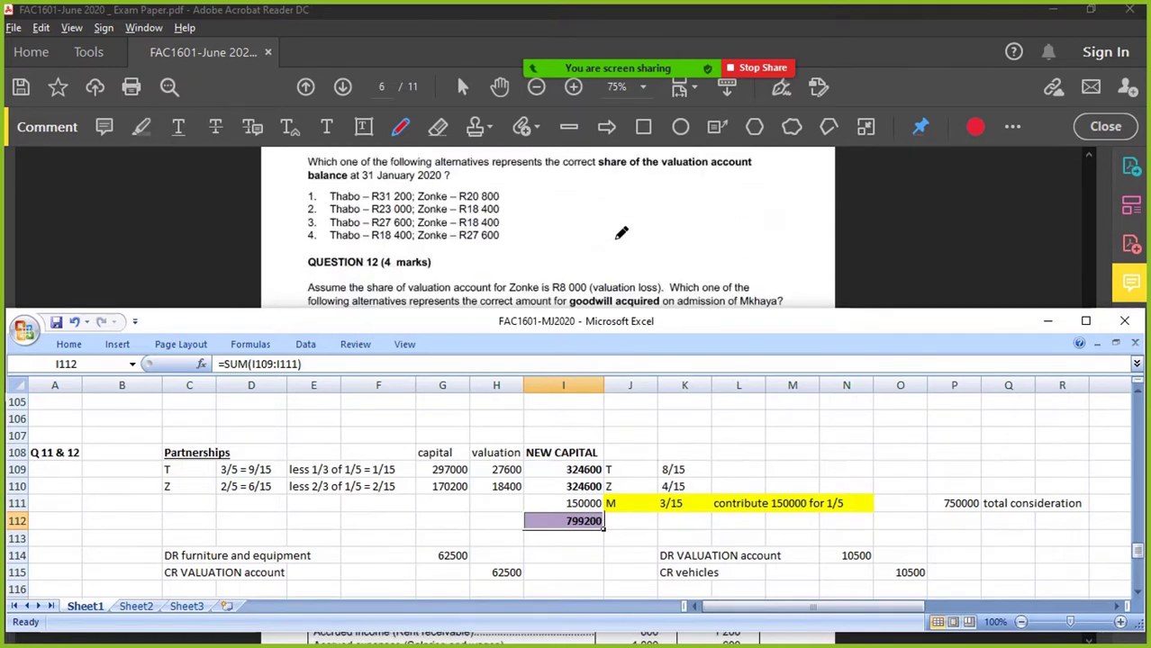
pyautogui.scroll(-1, 607, 230)
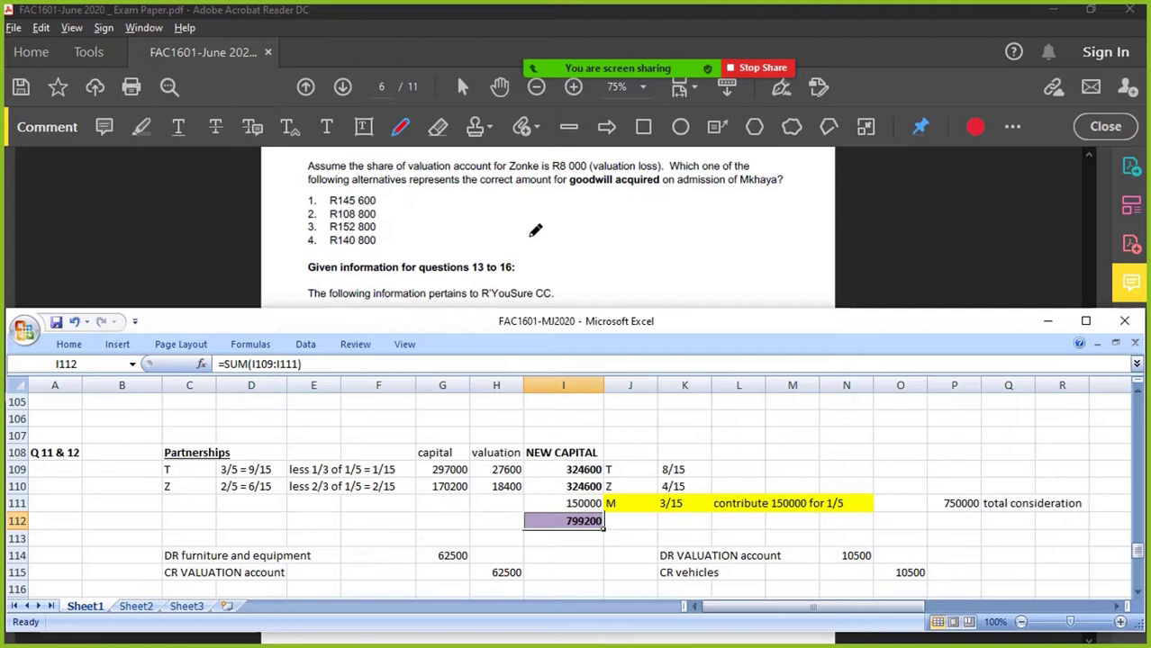
pyautogui.scroll(1, 428, 224)
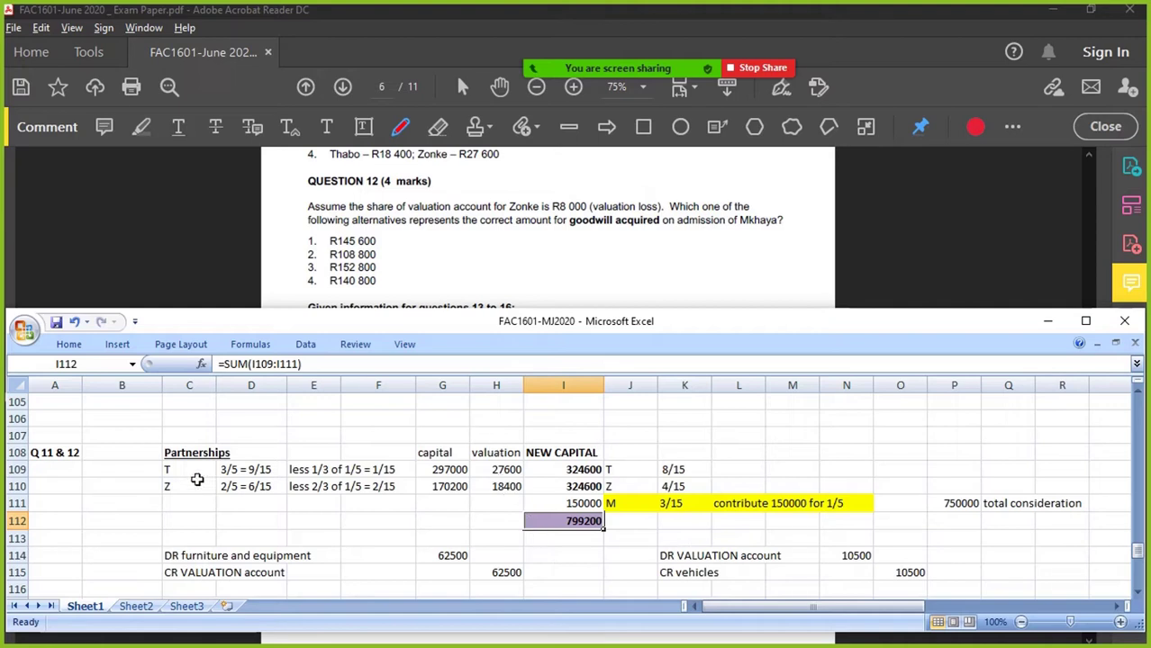
# - Copy the Partnerships table C108:R112 and paste it at C138
pyautogui.moveTo(173, 453); pyautogui.dragTo(1083, 525)
pyautogui.hotkey('ctrl', 'c')
pyautogui.scroll(-9, 829, 579)
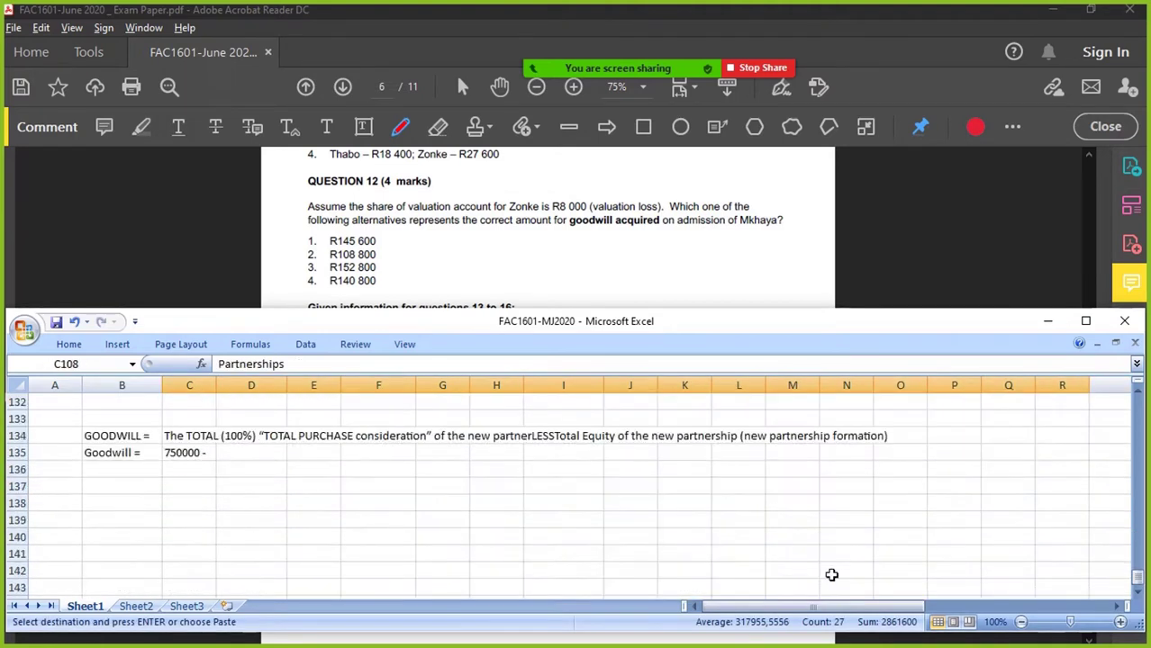
pyautogui.click(188, 507)
pyautogui.hotkey('ctrl', 'v')
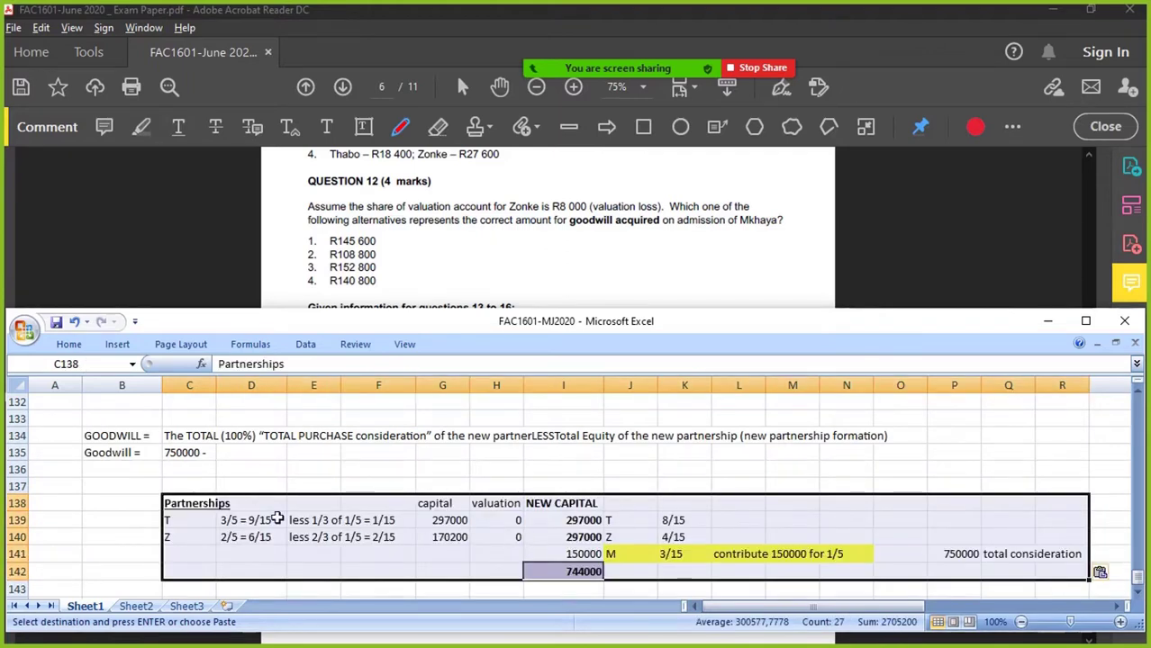
pyautogui.scroll(6, 521, 529)
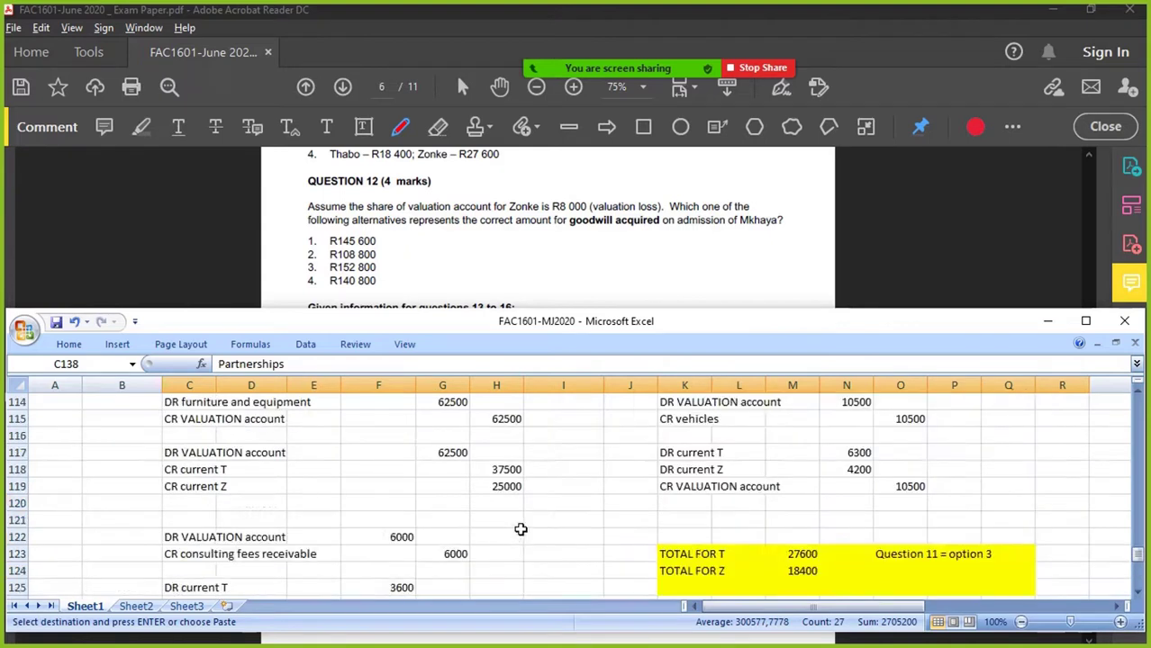
pyautogui.scroll(4, 520, 529)
# - Paste G109:I112 as values into G139 so the copied figures match the original
pyautogui.moveTo(440, 521); pyautogui.dragTo(583, 572)
pyautogui.scroll(-3, 453, 509)
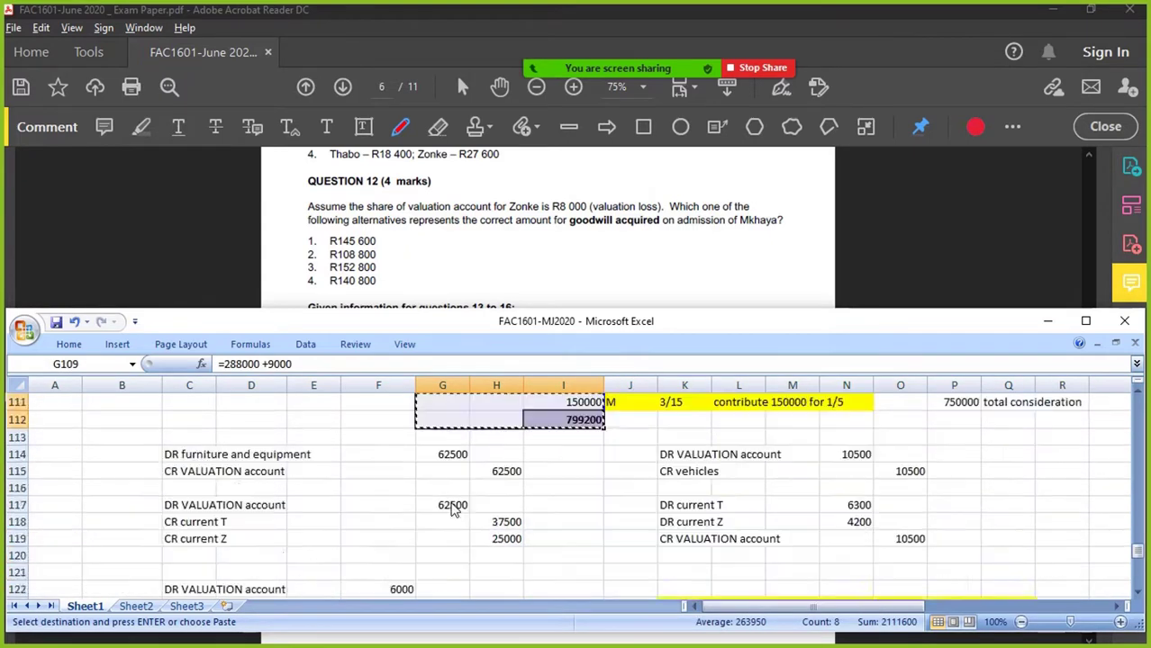
pyautogui.scroll(-8, 453, 509)
pyautogui.click(450, 470)
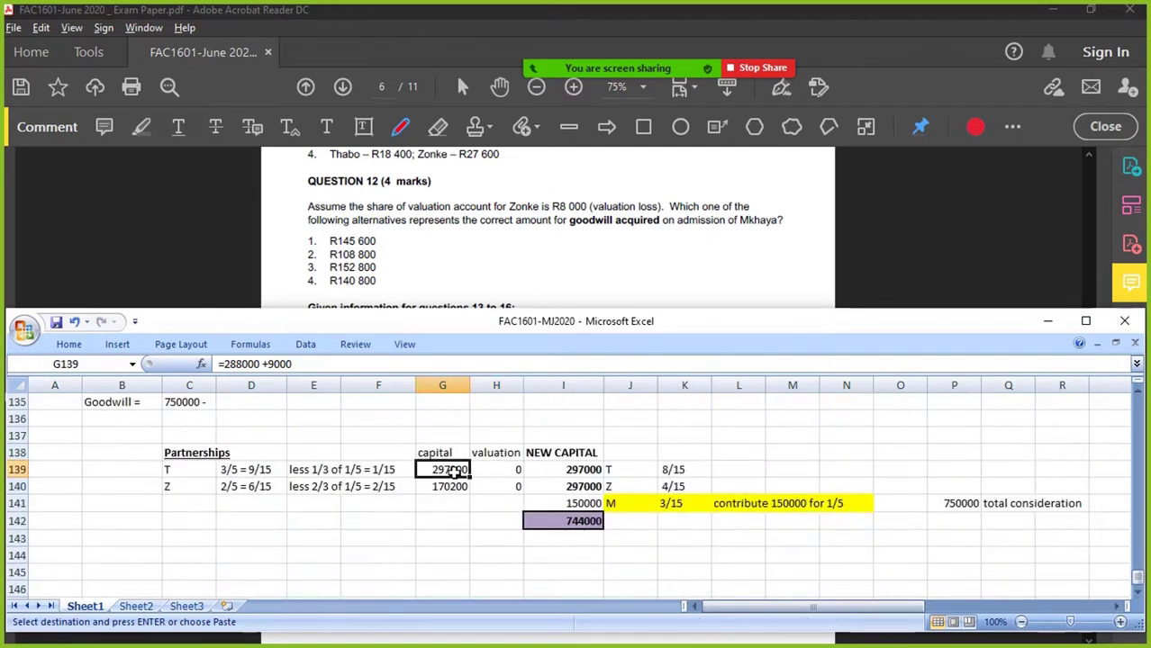
pyautogui.click(68, 344)
pyautogui.click(29, 407)
pyautogui.click(68, 460)
pyautogui.click(892, 558)
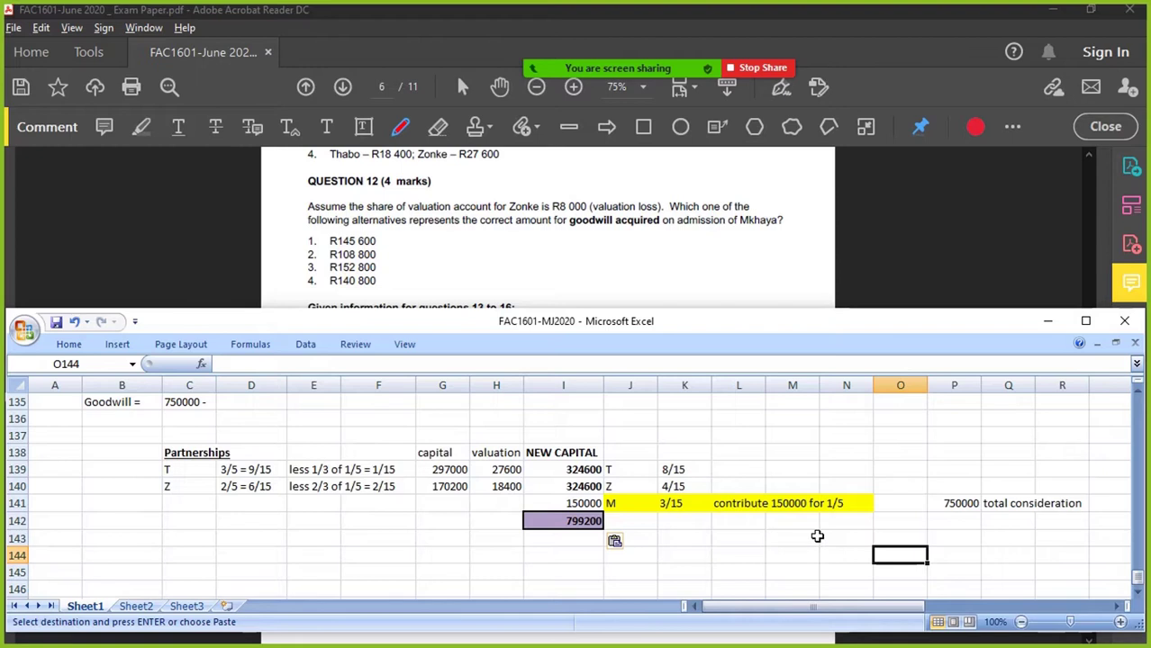
# - Look over the copied table and select Zonke's valuation figure in H140
pyautogui.moveTo(653, 467); pyautogui.dragTo(959, 520)
pyautogui.scroll(4, 935, 537)
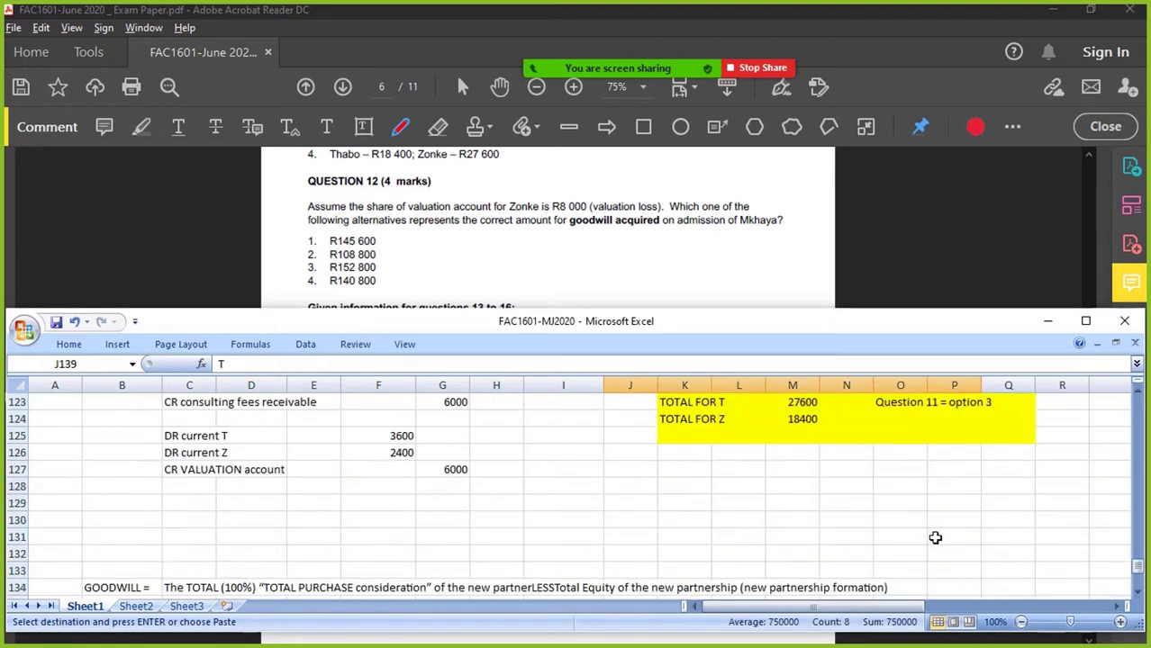
pyautogui.scroll(5, 935, 538)
pyautogui.scroll(-6, 935, 538)
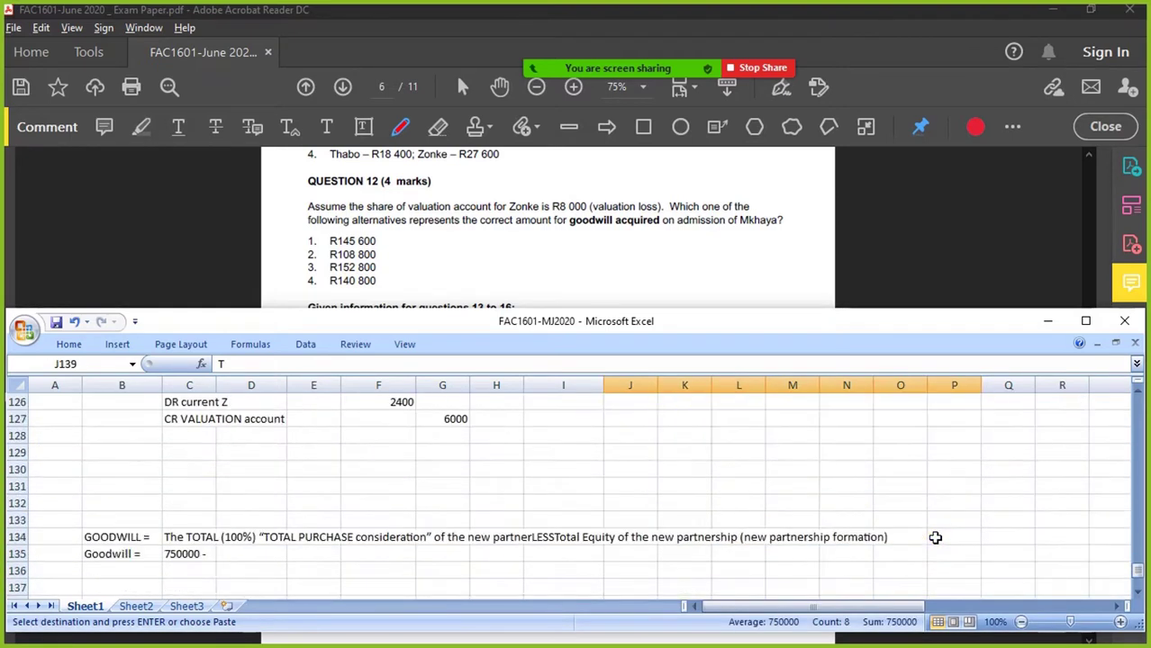
pyautogui.scroll(-4, 935, 538)
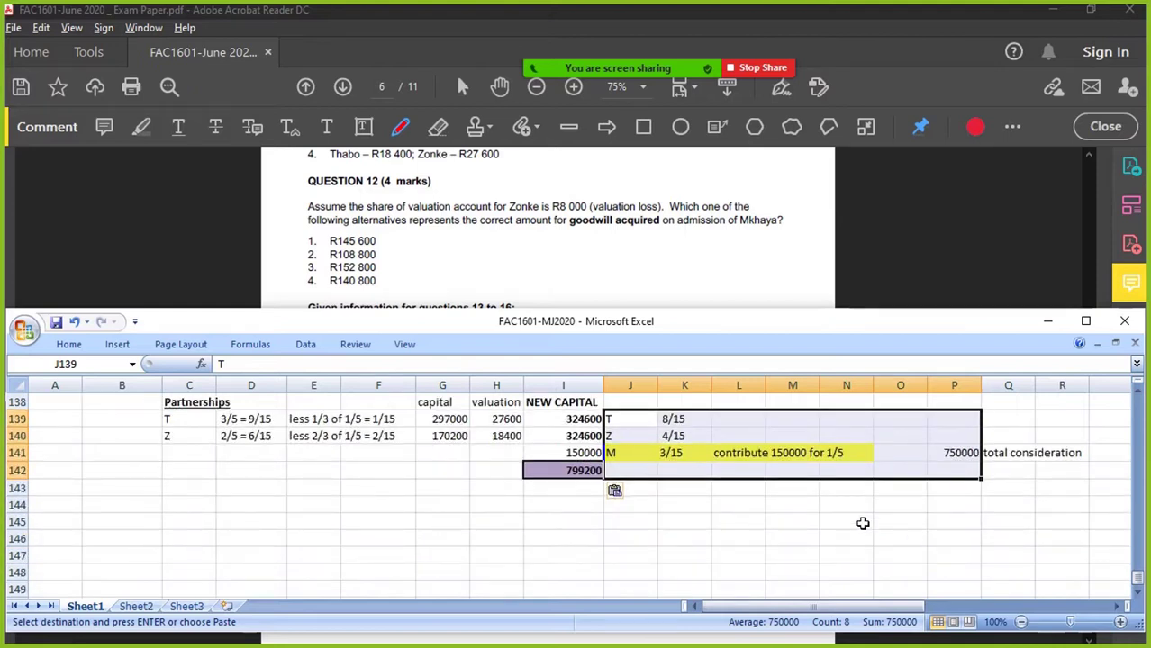
pyautogui.scroll(1, 862, 523)
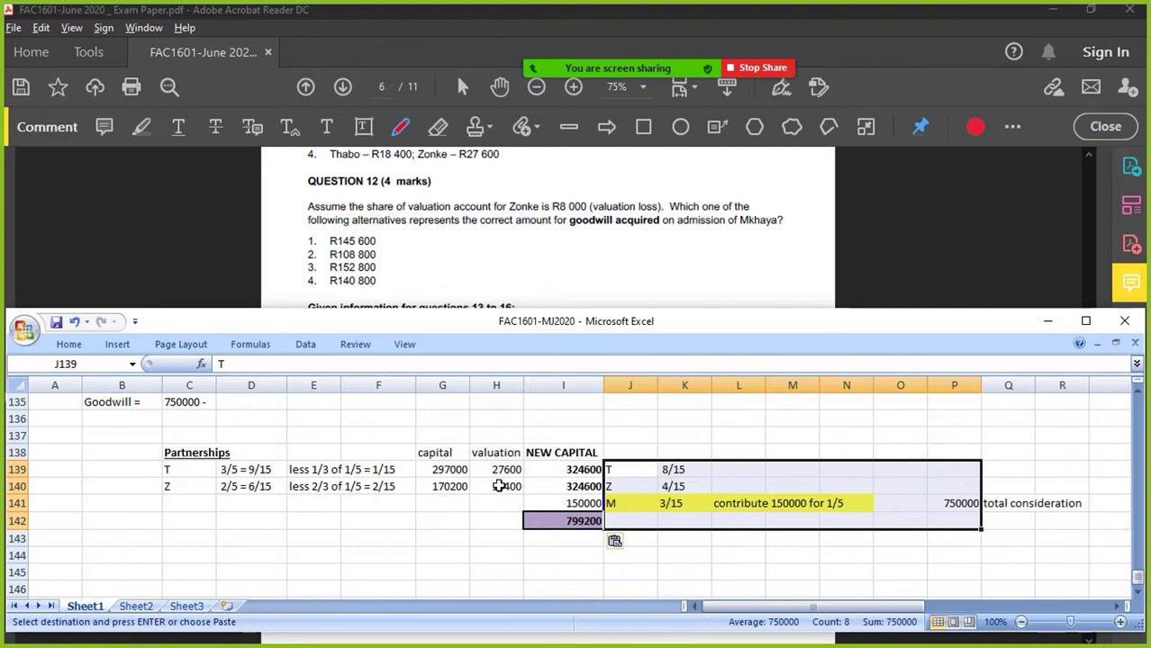
pyautogui.click(500, 486)
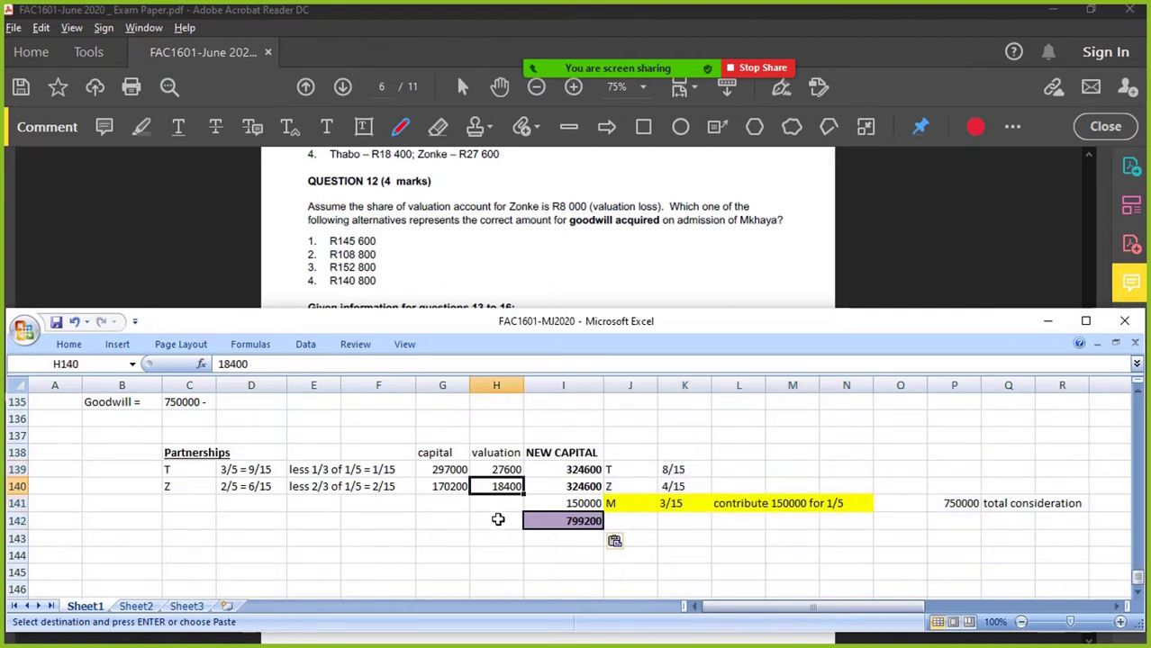
# - Enter -8000 as Zonke's valuation in H140
pyautogui.write('-8000')
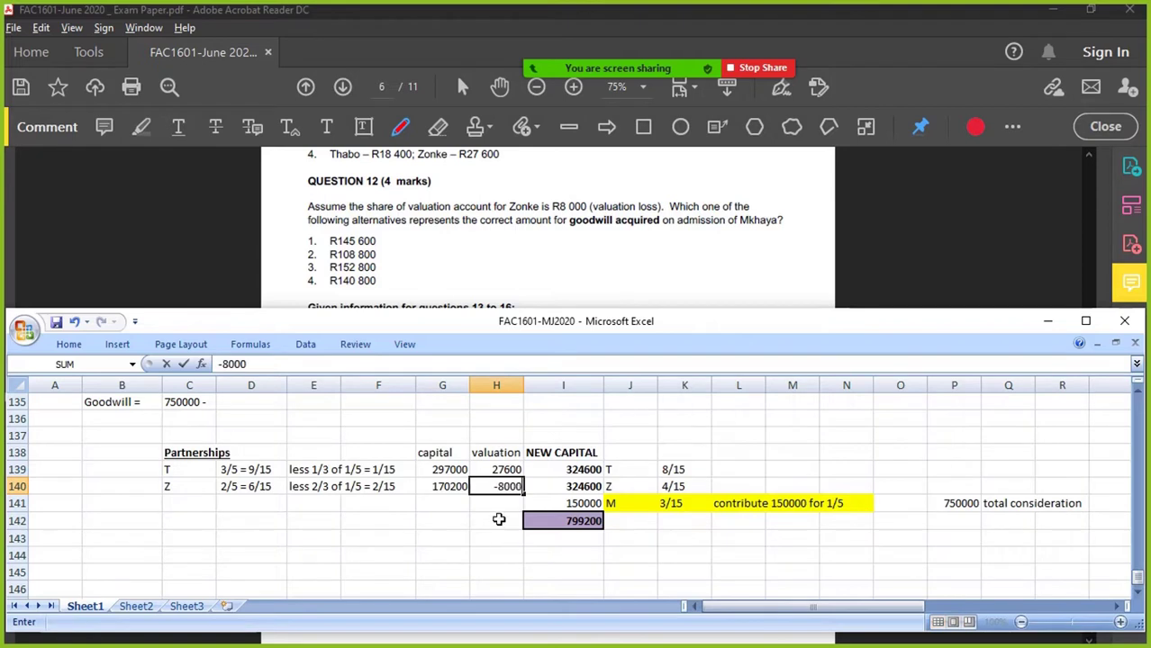
pyautogui.press('Return')
pyautogui.moveTo(501, 487); pyautogui.dragTo(191, 493)
pyautogui.click(497, 487)
# - Add helper formulas =H109 in H107 and =H110/2 in H111
pyautogui.scroll(8, 505, 552)
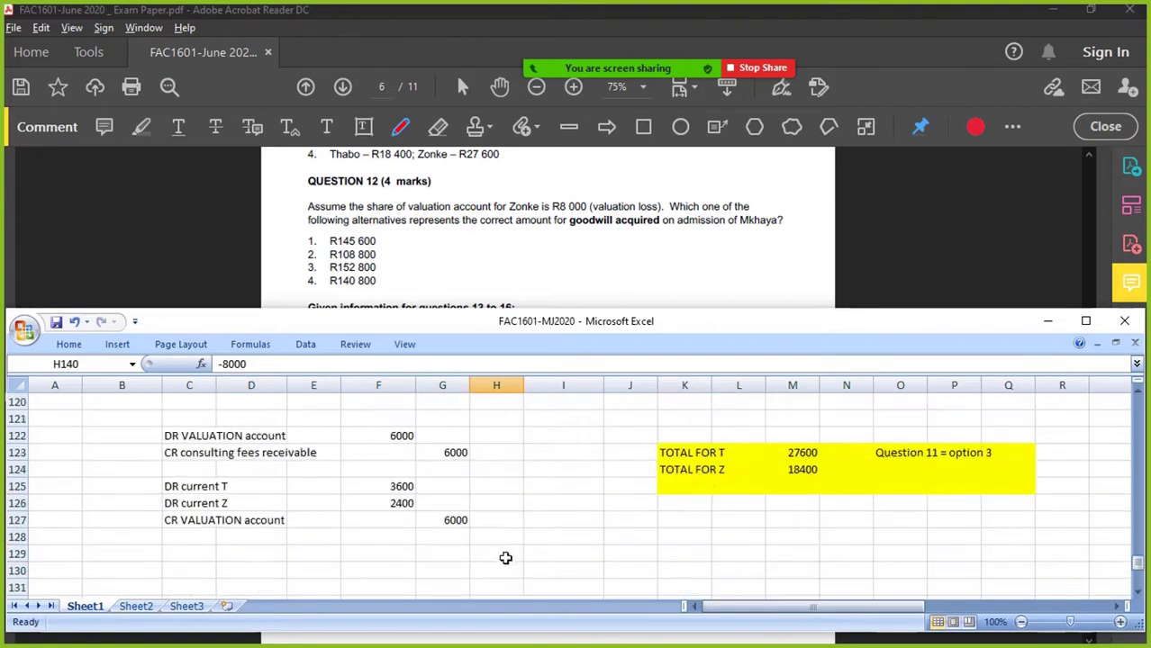
pyautogui.scroll(2, 505, 552)
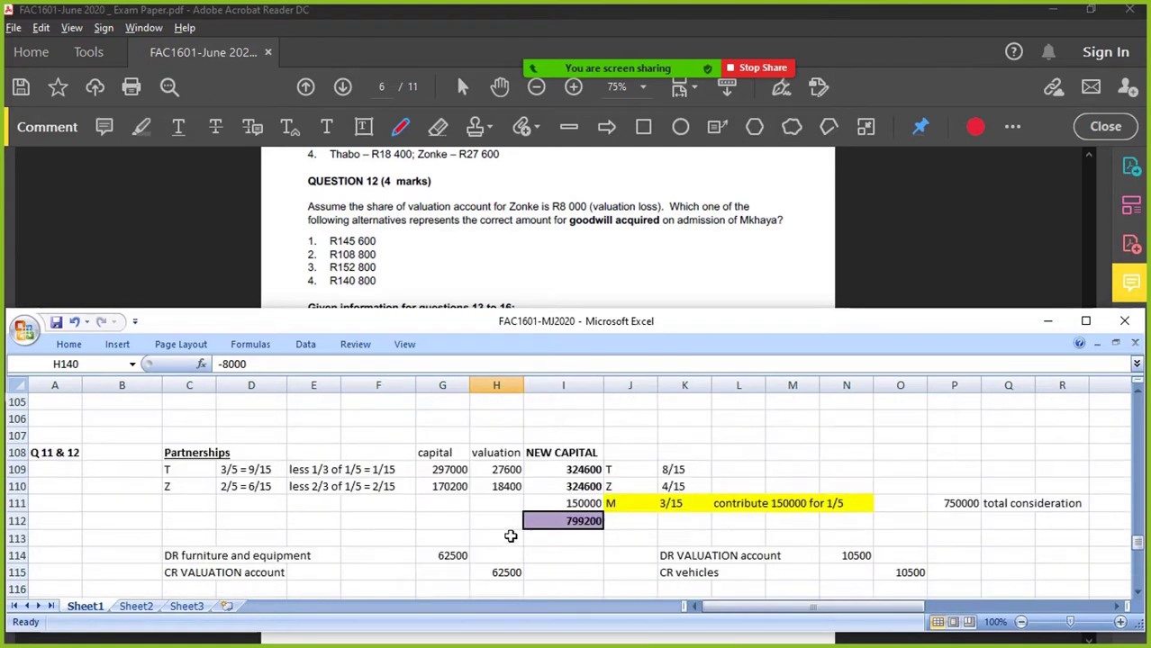
pyautogui.click(501, 434)
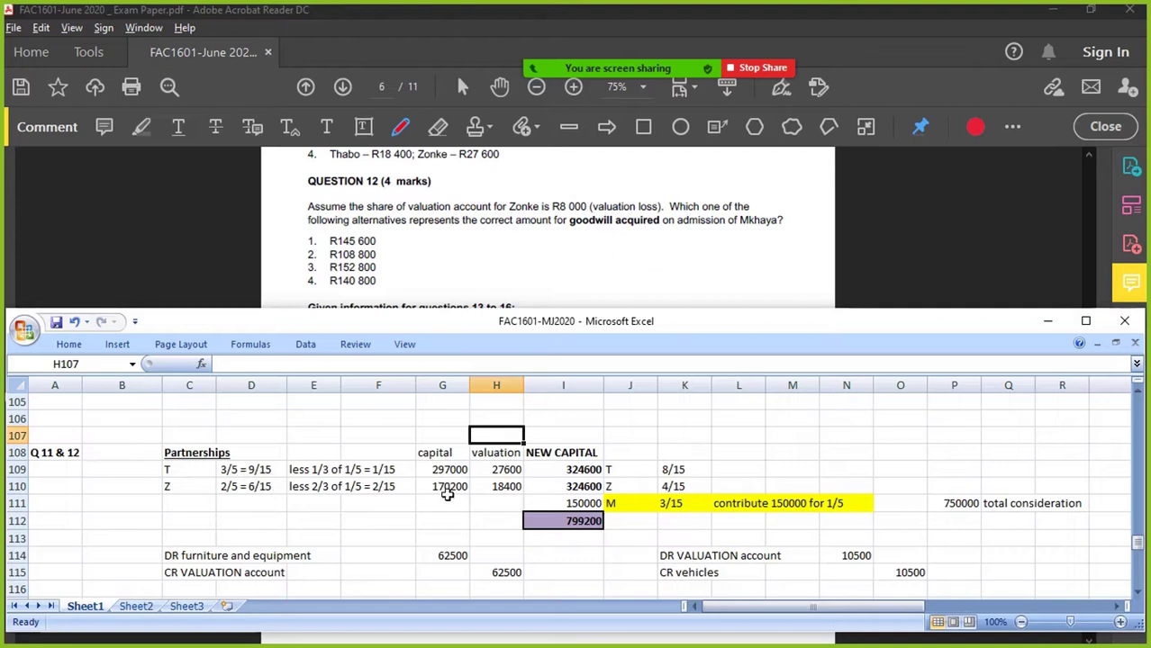
pyautogui.write('=')
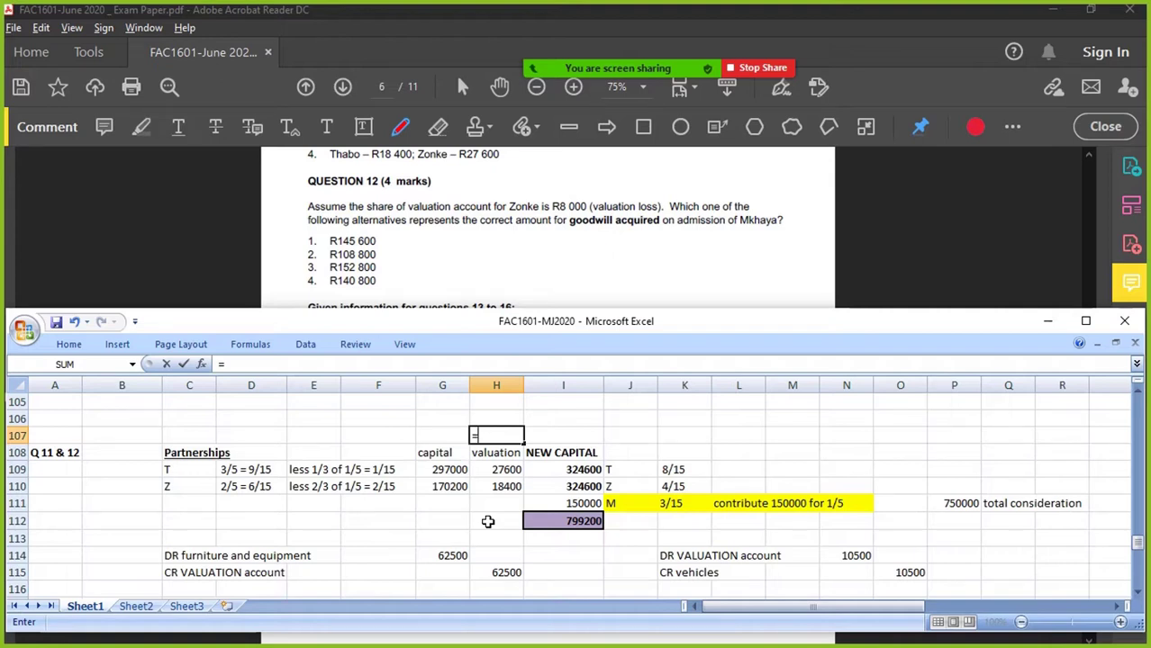
pyautogui.click(509, 470)
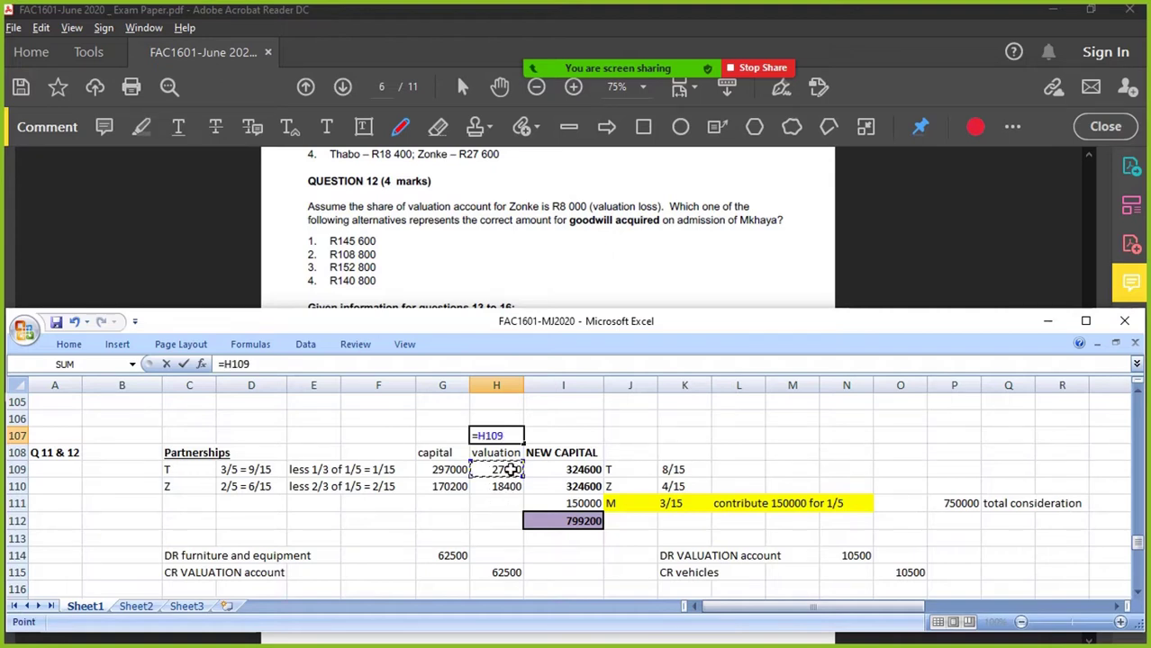
pyautogui.press('Return')
pyautogui.click(503, 503)
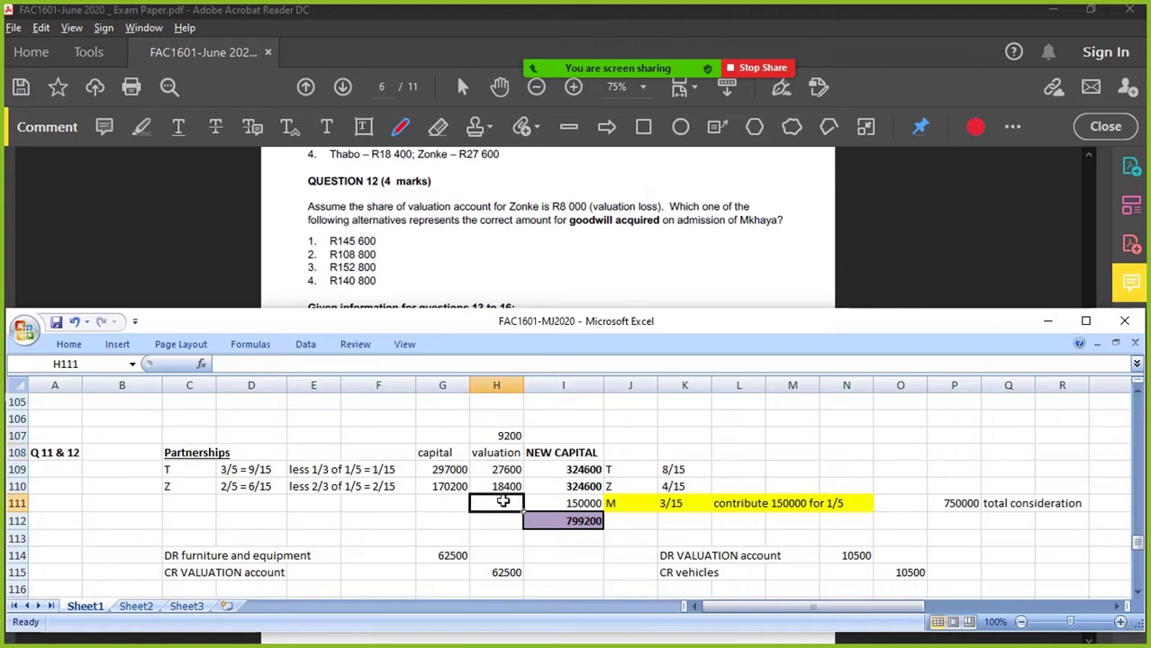
pyautogui.write('=')
pyautogui.press('Up')
pyautogui.write('/2')
pyautogui.press('Return')
# - Inspect the helper formulas, then delete them from H107 and H111
pyautogui.click(509, 437)
pyautogui.click(501, 503)
pyautogui.click(502, 453)
pyautogui.click(512, 436)
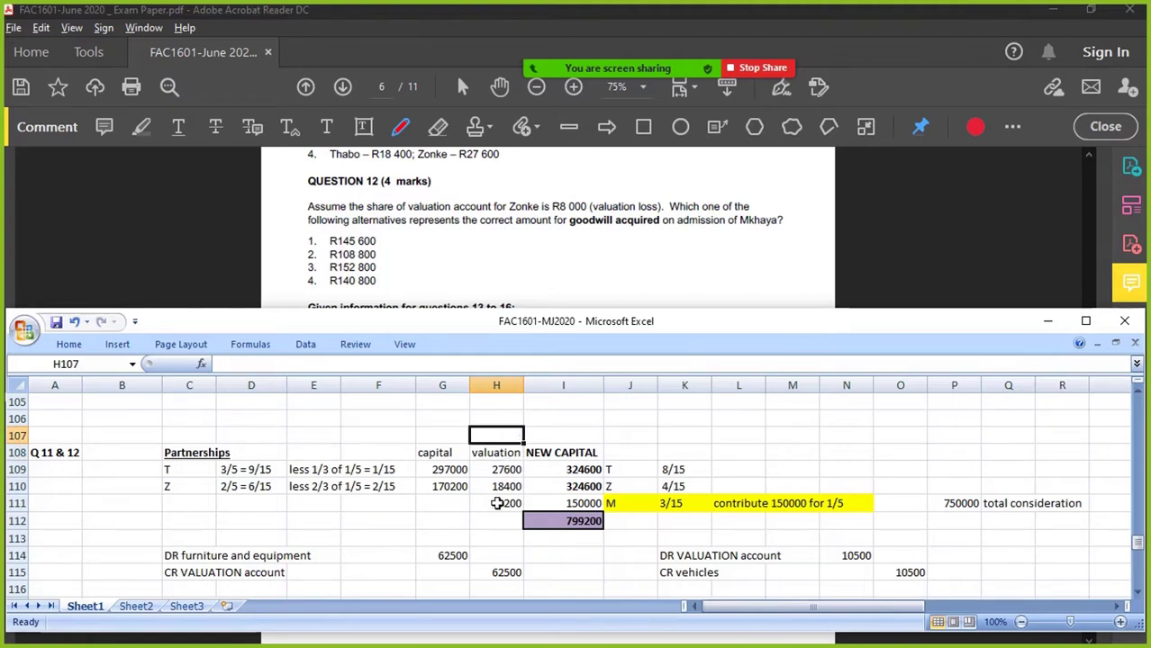
pyautogui.press('Delete')
pyautogui.click(496, 504)
pyautogui.press('Delete')
pyautogui.click(236, 471)
pyautogui.click(236, 489)
pyautogui.scroll(-11, 459, 502)
pyautogui.scroll(3, 464, 503)
# - Write the working note '-8000 = 2/5' in F144
pyautogui.click(505, 489)
pyautogui.click(372, 570)
pyautogui.click(381, 552)
pyautogui.write('-8000')
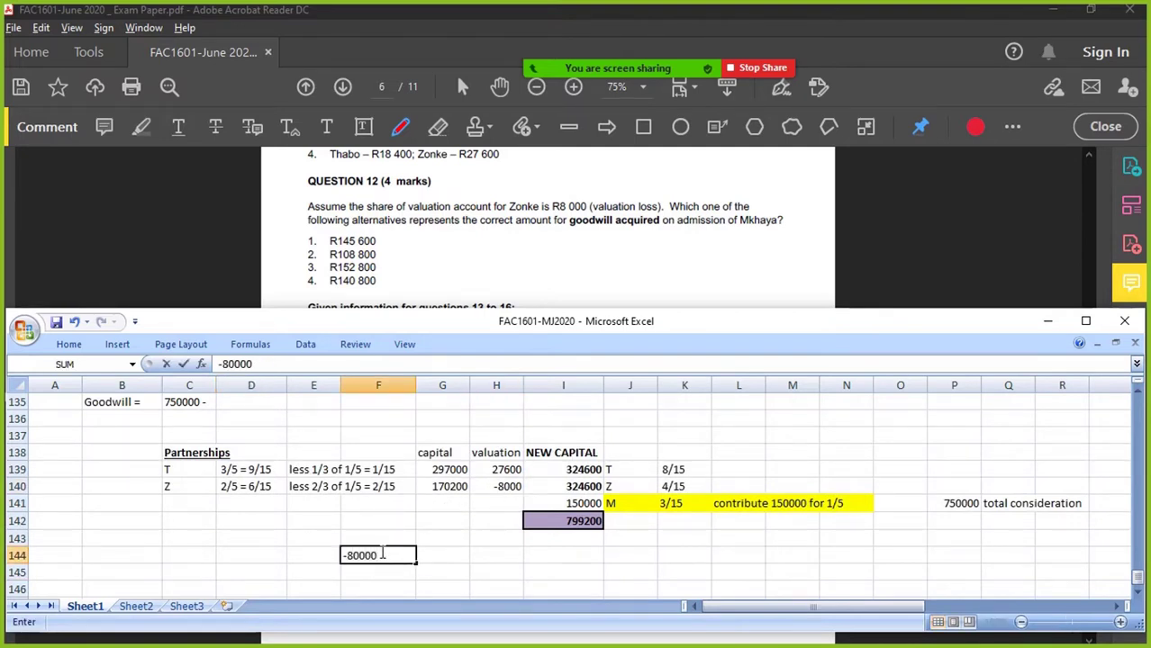
pyautogui.click(219, 365)
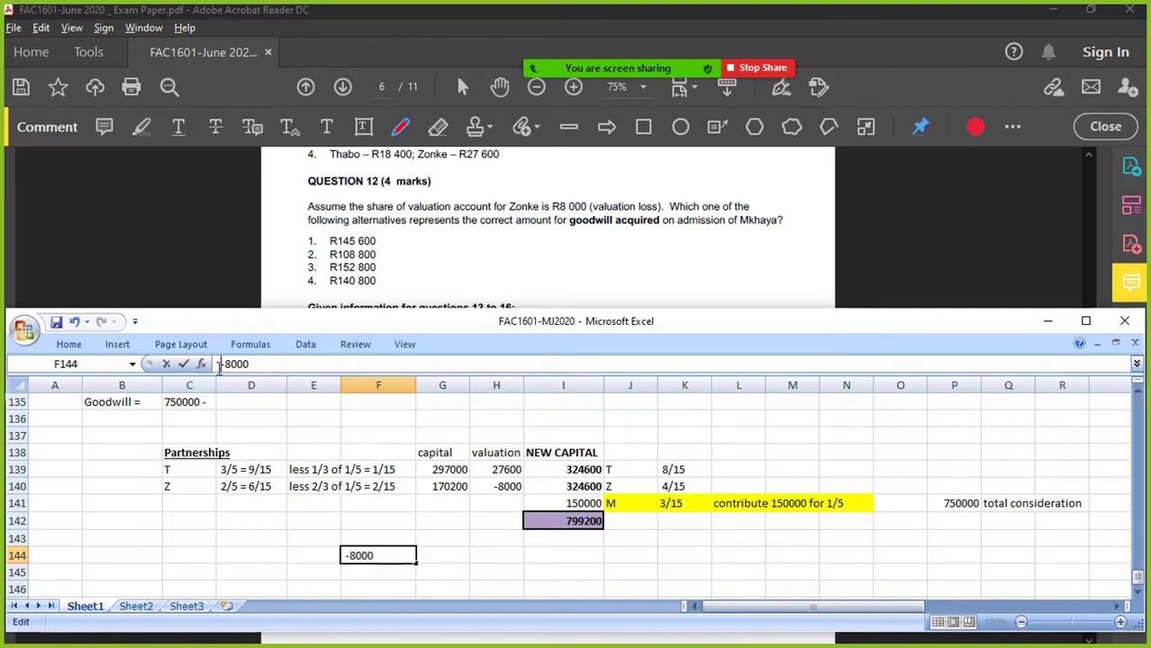
pyautogui.write("'")
pyautogui.write(' = 2/5')
pyautogui.press('Return')
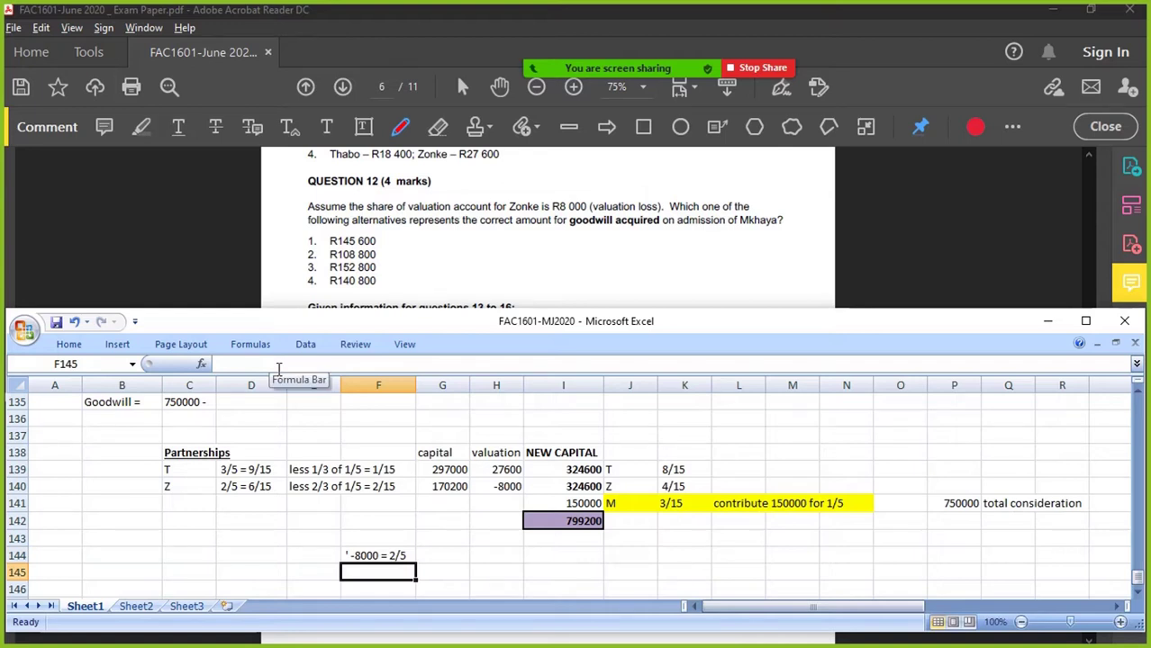
# - Calculate =-8000/2*3 in F145 and set T's valuation in H139 to -12000
pyautogui.write('=')
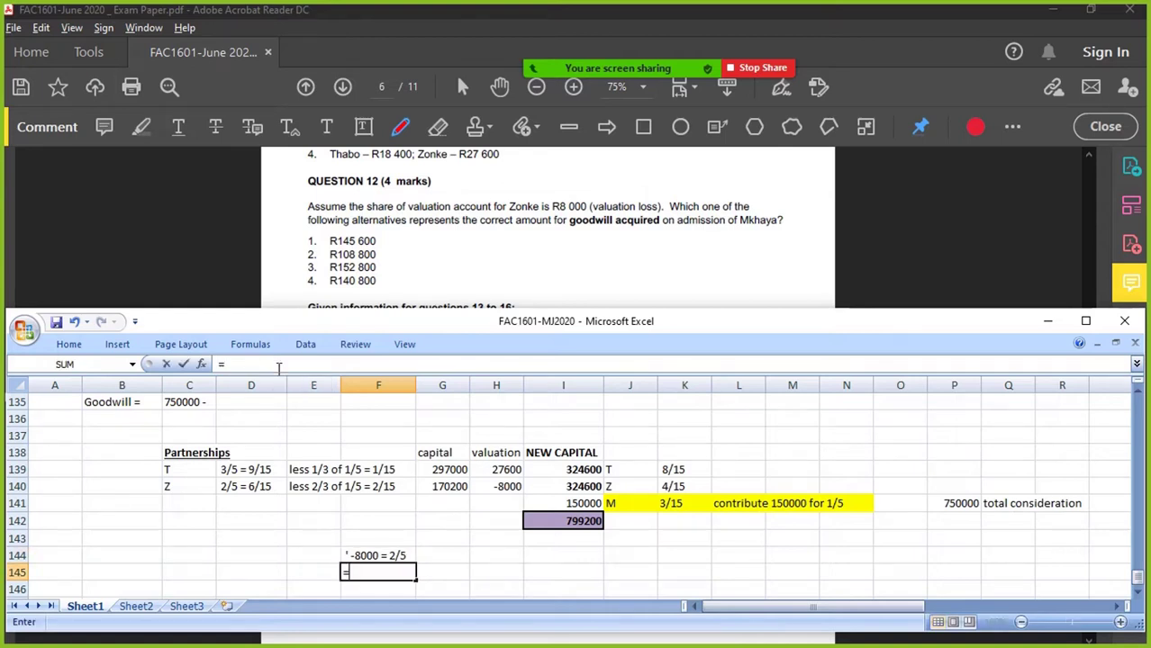
pyautogui.write('-8000')
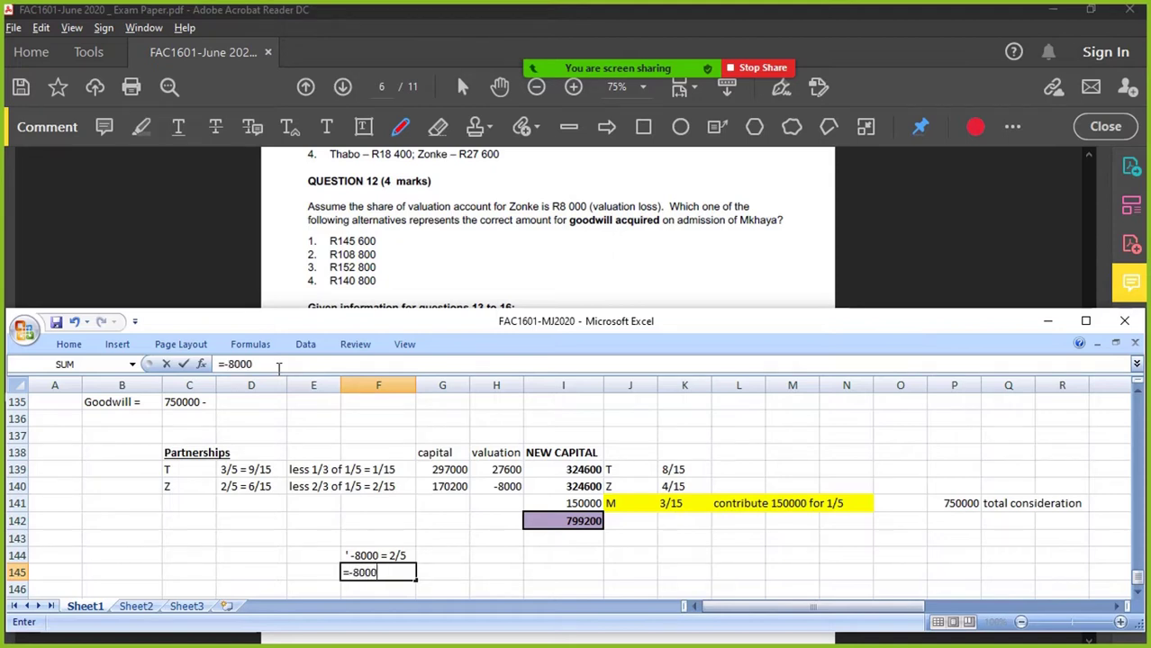
pyautogui.write('/2*3')
pyautogui.press('Return')
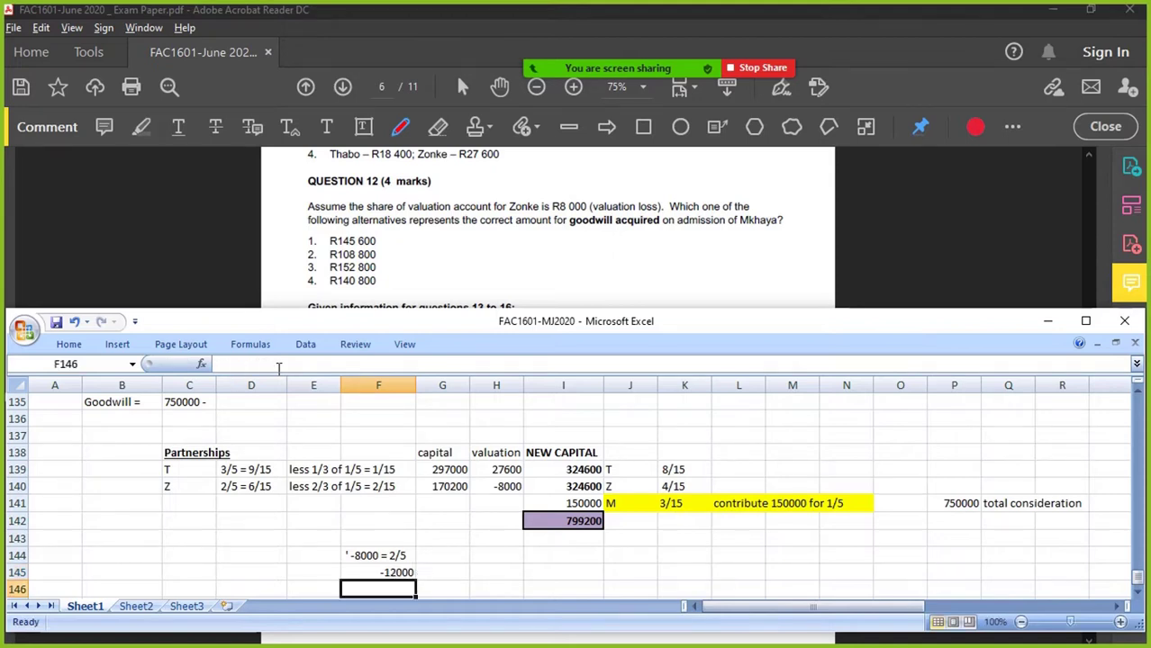
pyautogui.click(507, 469)
pyautogui.write('-1200')
pyautogui.press('Return')
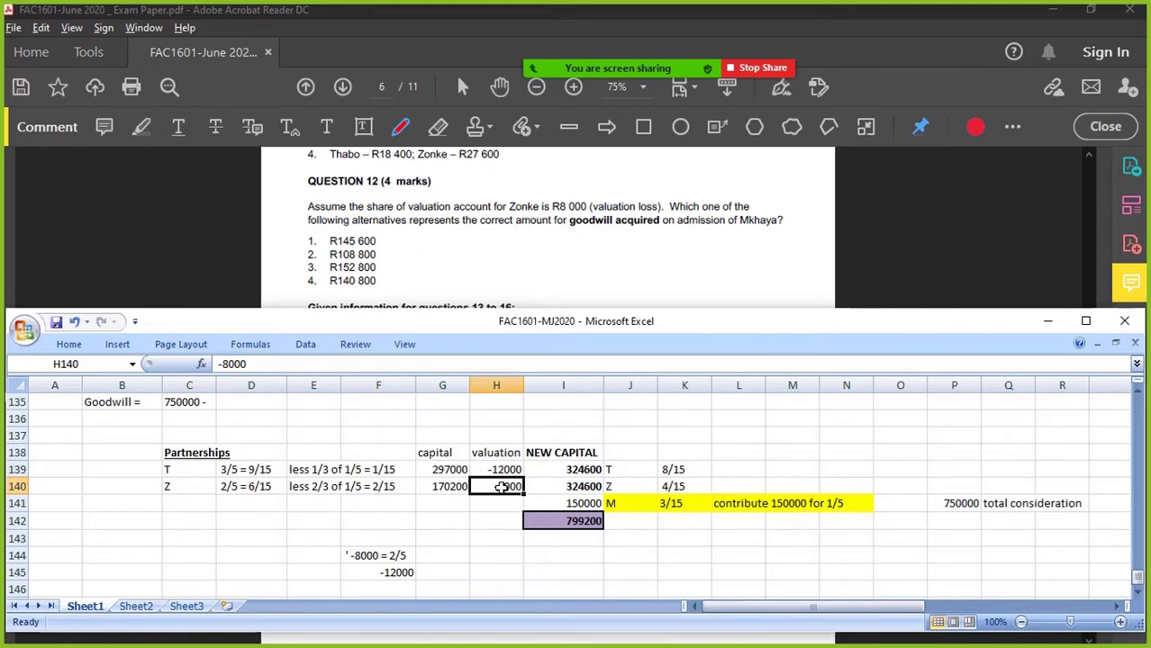
# - Check T's and Z's shares, then colour the valuation heading and amounts in H138:H140 red
pyautogui.click(236, 469)
pyautogui.click(238, 484)
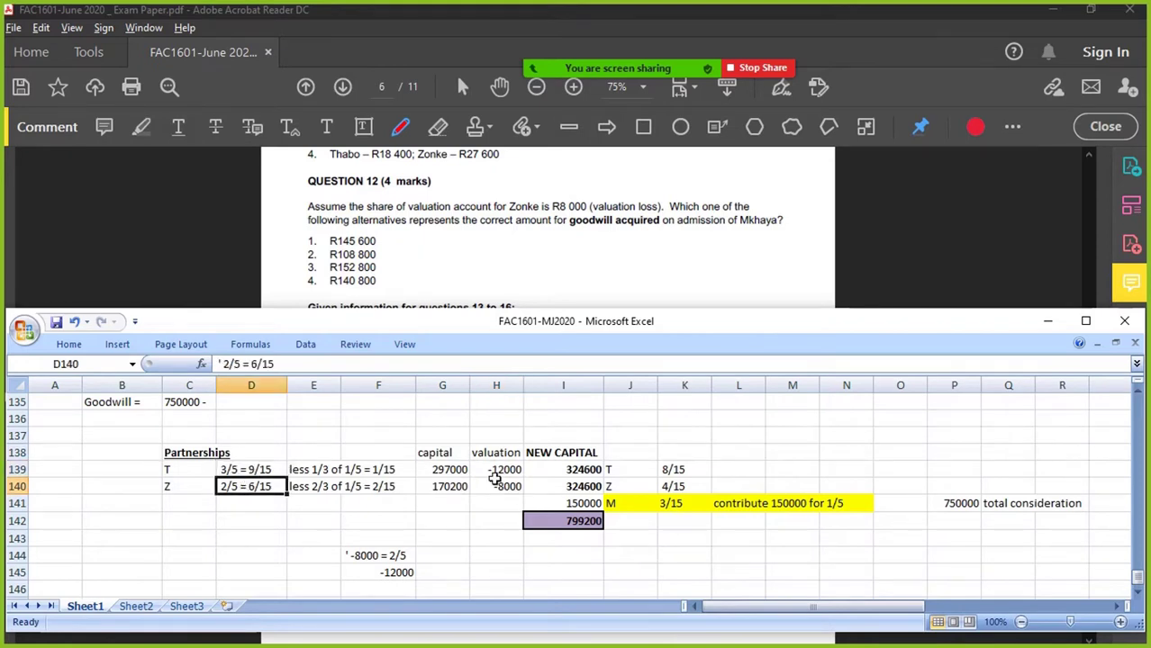
pyautogui.moveTo(494, 475); pyautogui.dragTo(498, 482)
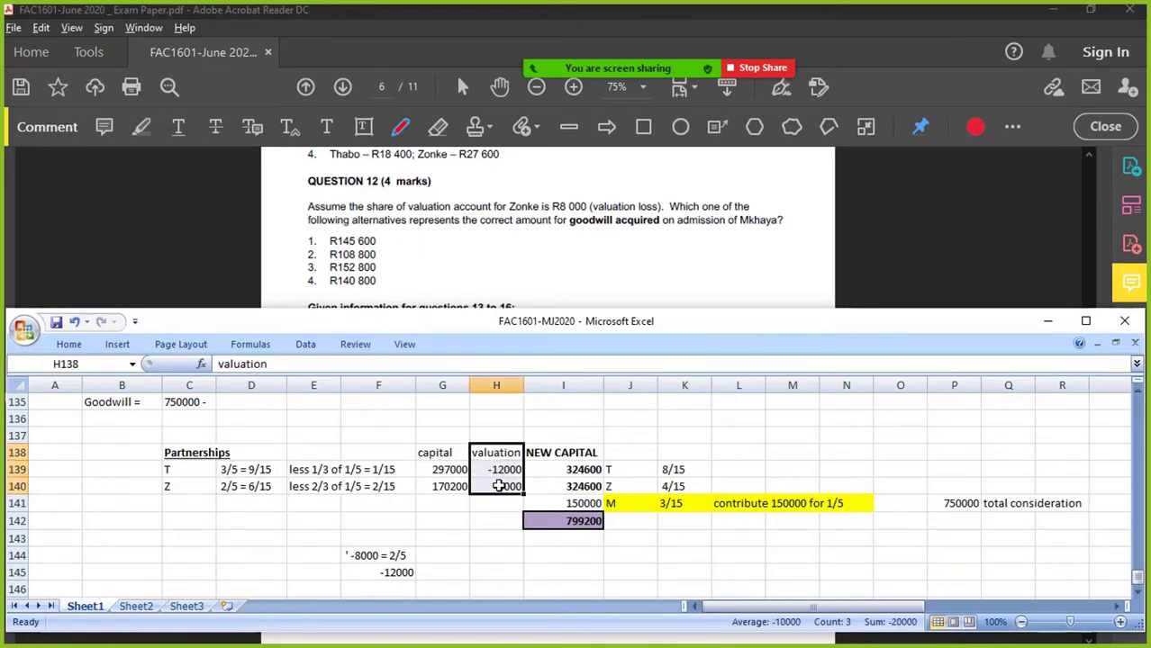
pyautogui.click(69, 344)
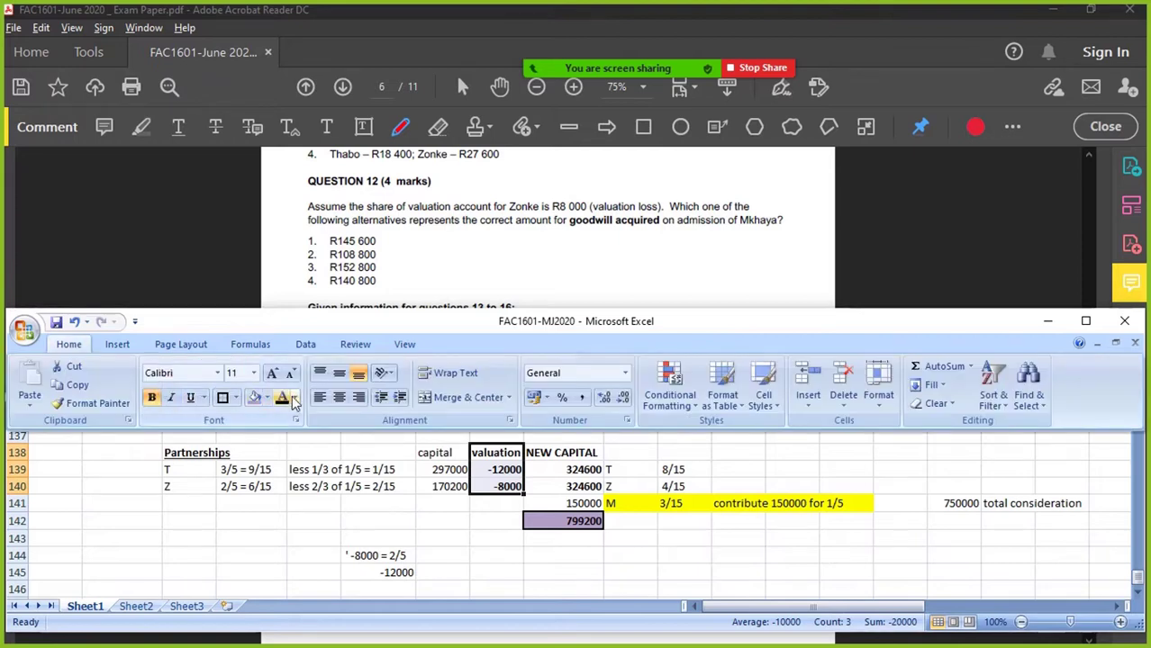
pyautogui.click(295, 399)
pyautogui.click(293, 546)
pyautogui.click(494, 525)
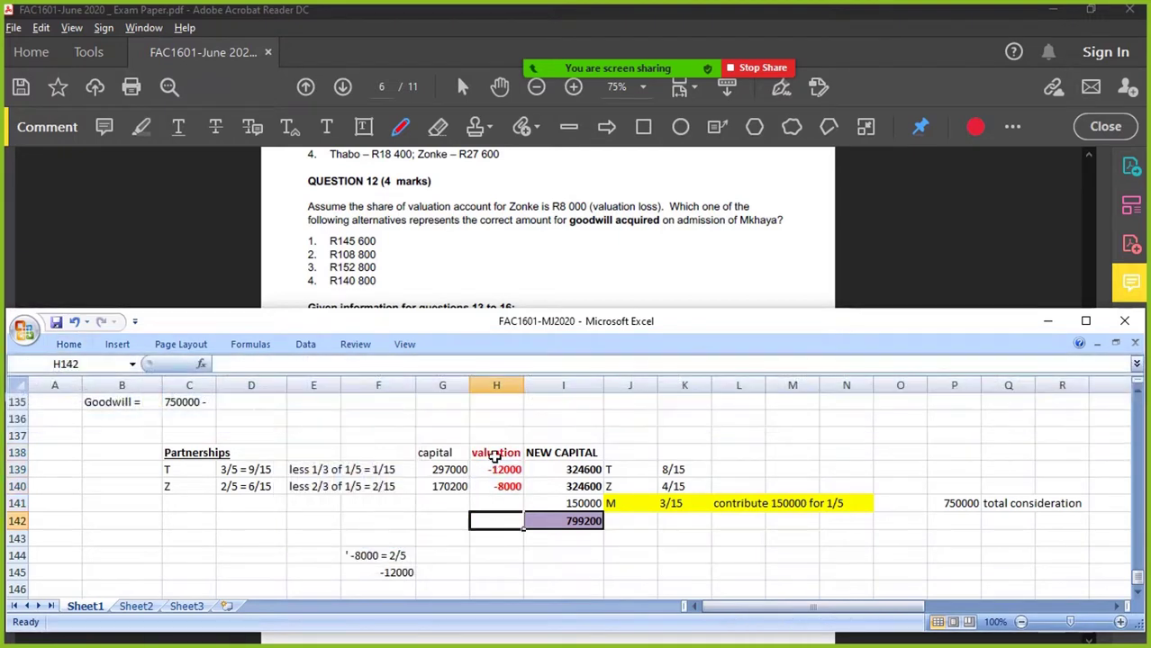
# - Try trial formulas: a third of T's valuation (-4000) in H137 and half of Z's in H141
pyautogui.click(496, 436)
pyautogui.write('=')
pyautogui.press('Down')
pyautogui.press('Down')
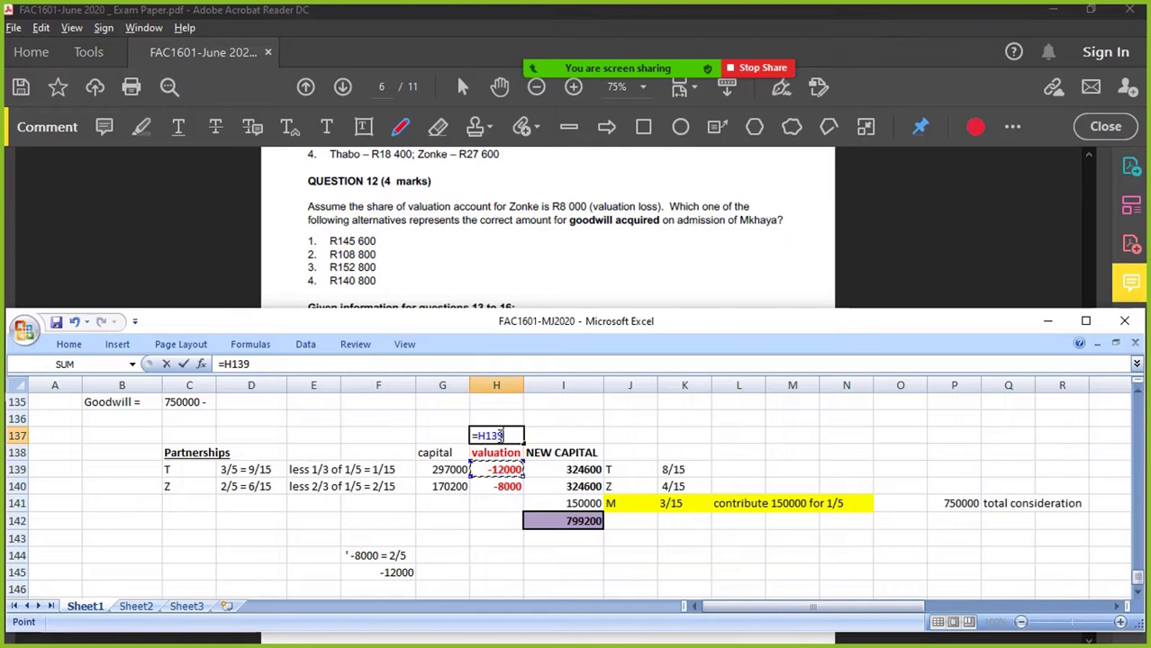
pyautogui.write('/3')
pyautogui.press('Return')
pyautogui.click(496, 436)
pyautogui.click(504, 506)
pyautogui.write('=')
pyautogui.click(509, 485)
pyautogui.write('/2')
pyautogui.press('Return')
# - Delete both trial results from H137 and H141
pyautogui.click(509, 504)
pyautogui.click(511, 436)
pyautogui.press('Delete')
pyautogui.click(504, 504)
pyautogui.press('Delete')
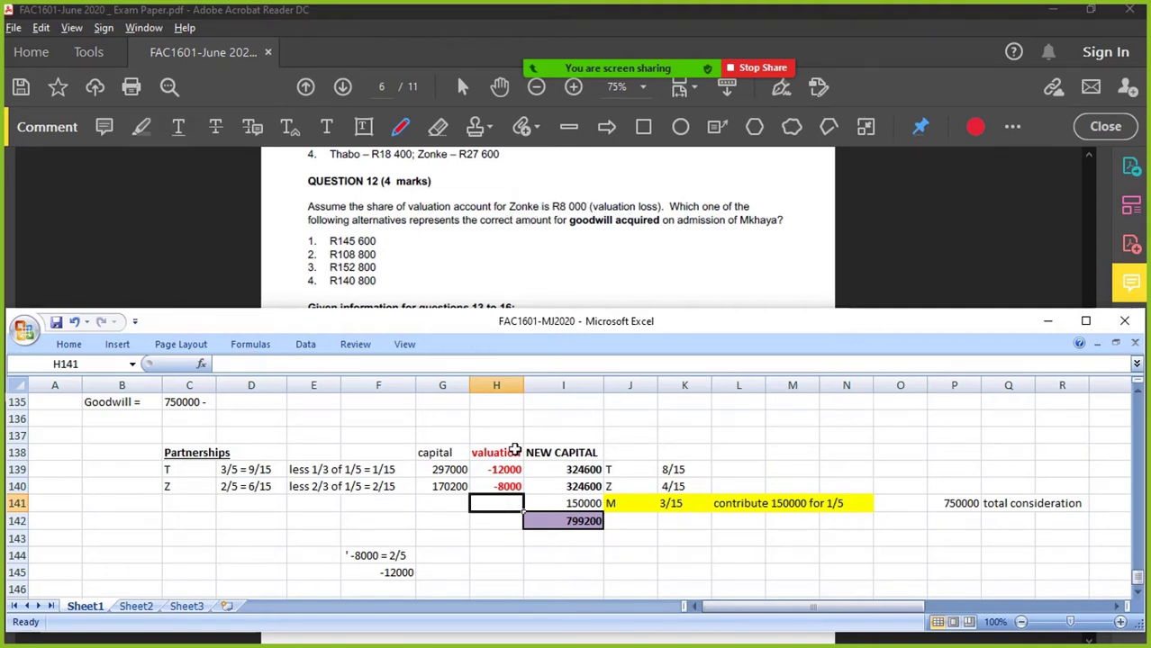
# - Enter new capital formulas =G139+H139 (285000) for T and =G140+H140 (162200) for Z
pyautogui.moveTo(515, 447); pyautogui.dragTo(504, 484)
pyautogui.click(572, 471)
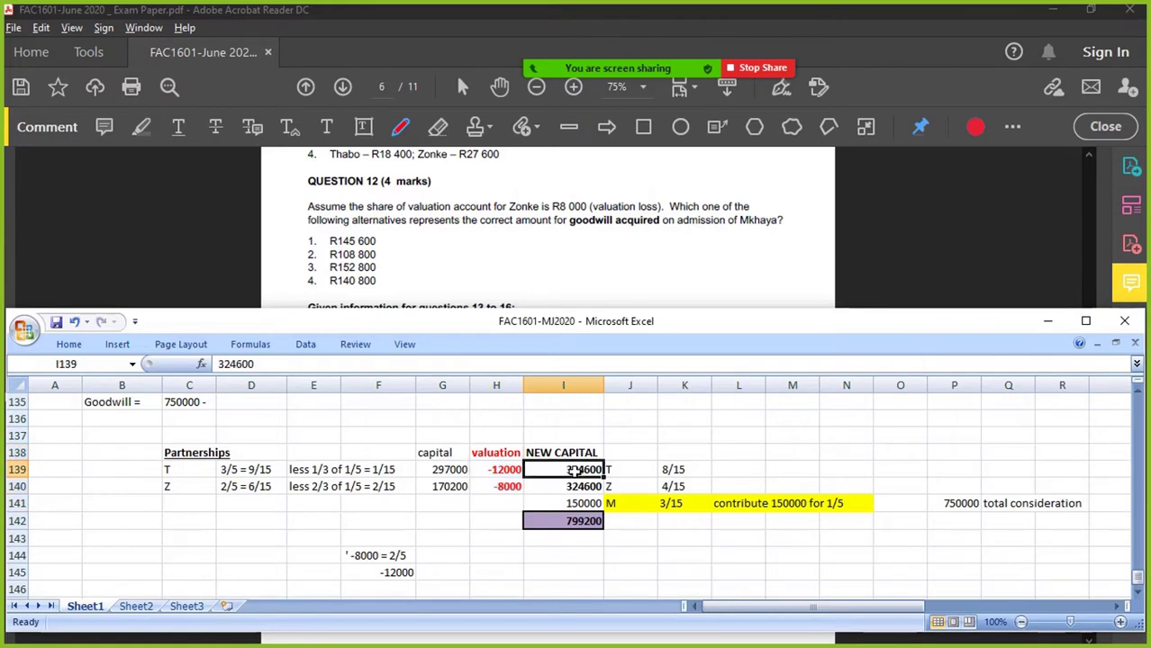
pyautogui.write('=')
pyautogui.click(457, 469)
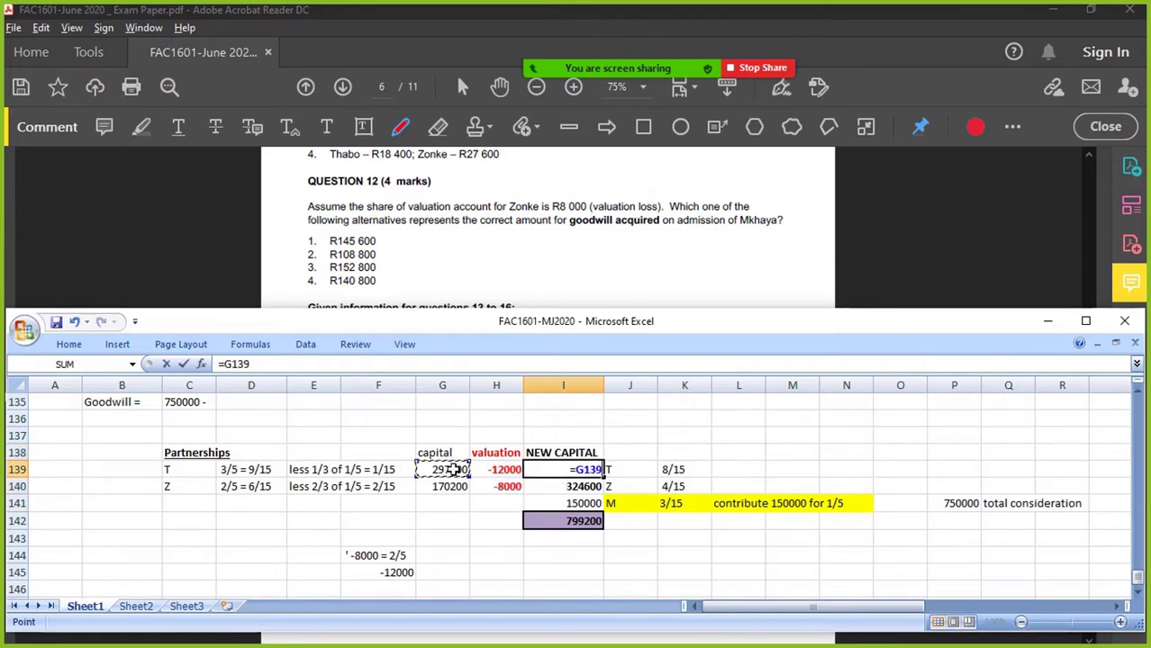
pyautogui.write('+')
pyautogui.click(496, 469)
pyautogui.press('Return')
pyautogui.write('=')
pyautogui.click(446, 487)
pyautogui.write('+')
pyautogui.click(500, 486)
pyautogui.press('Return')
# - Total the new capital with =SUM(I139:I141) in I142, giving 597200
pyautogui.click(586, 522)
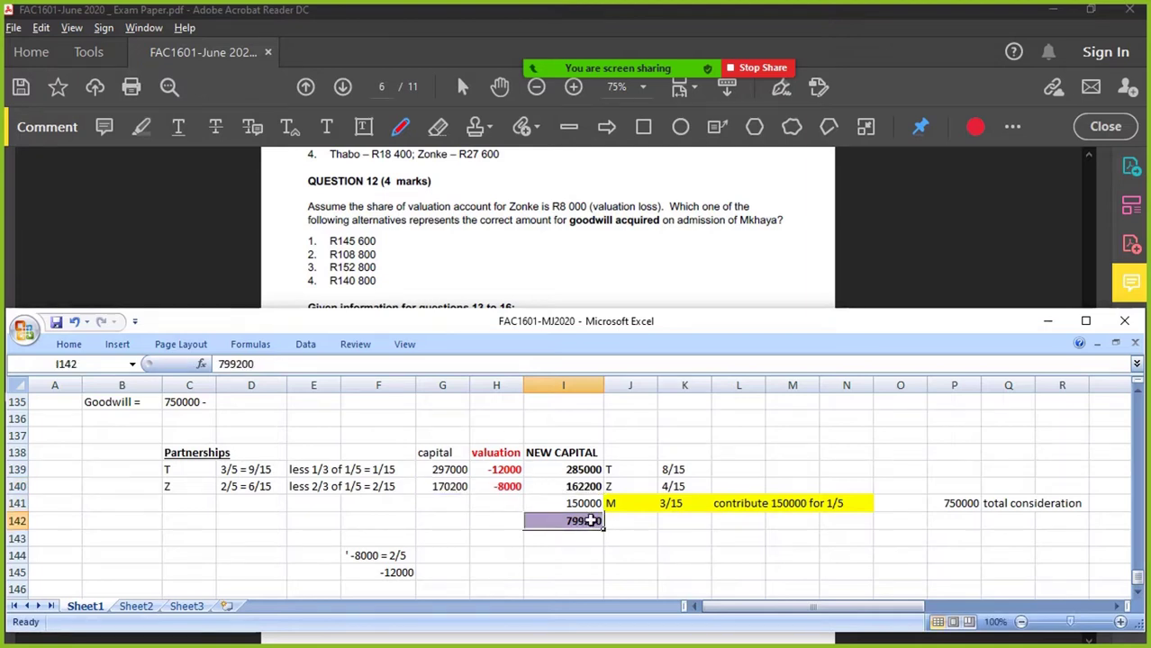
pyautogui.write('=sum(')
pyautogui.press('Up')
pyautogui.hotkey('shift', 'Up')
pyautogui.hotkey('shift', 'Up')
pyautogui.press('Return')
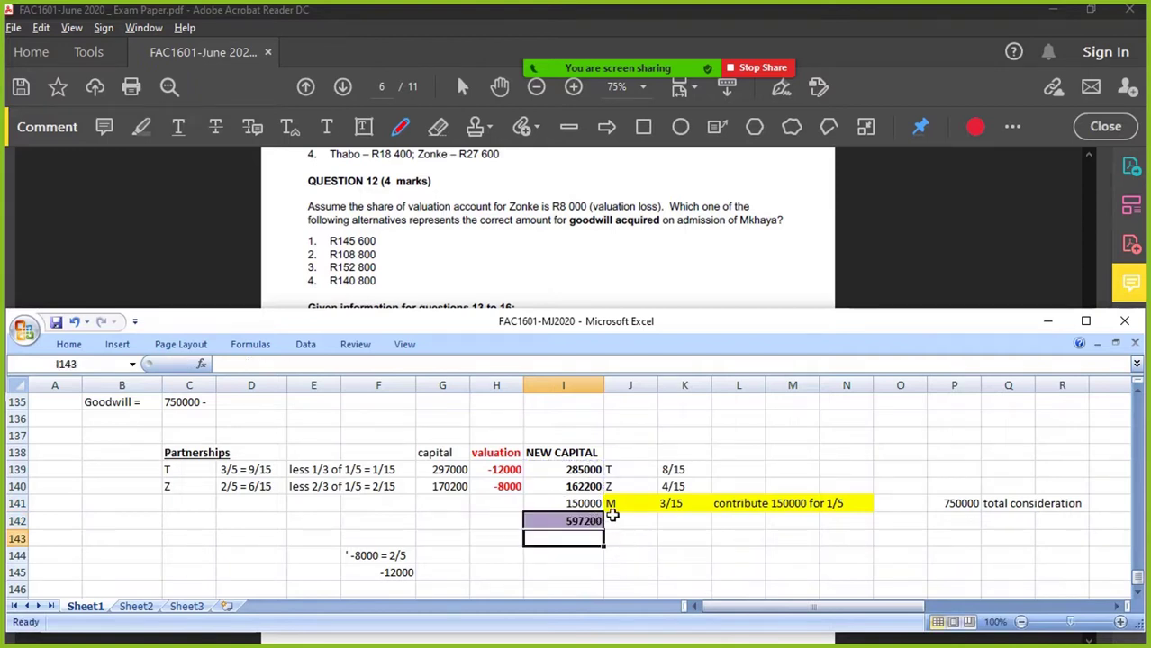
pyautogui.moveTo(582, 454); pyautogui.dragTo(582, 521)
pyautogui.click(587, 527)
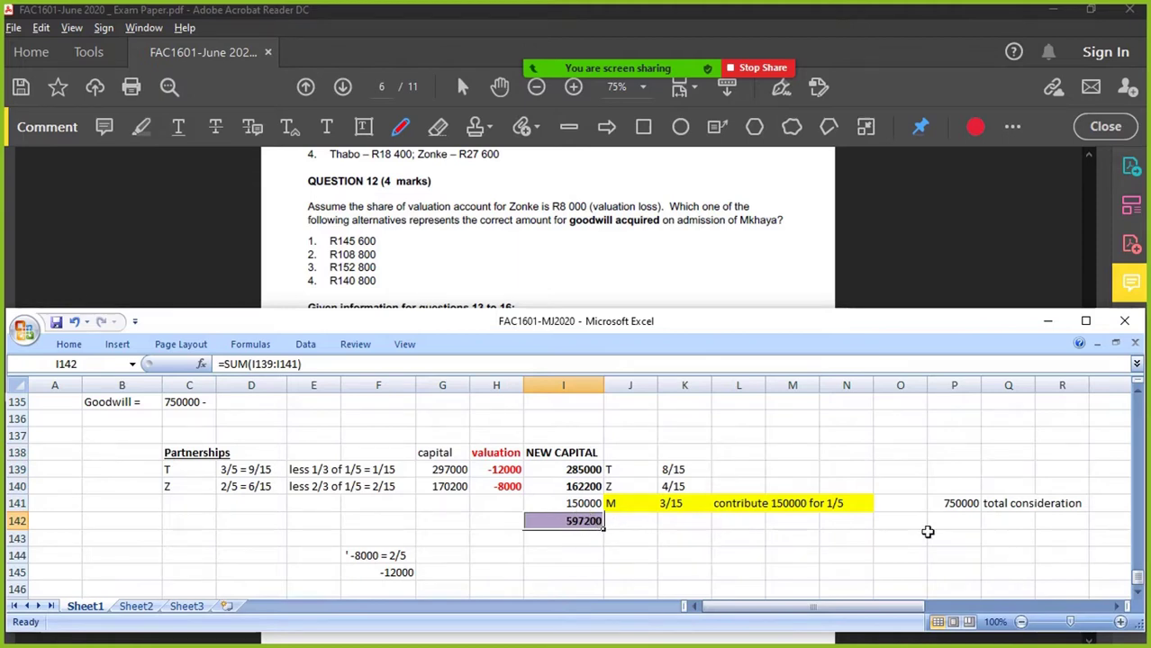
# - Copy the 750000 total consideration cells P141:Q141
pyautogui.moveTo(955, 504); pyautogui.dragTo(1058, 504)
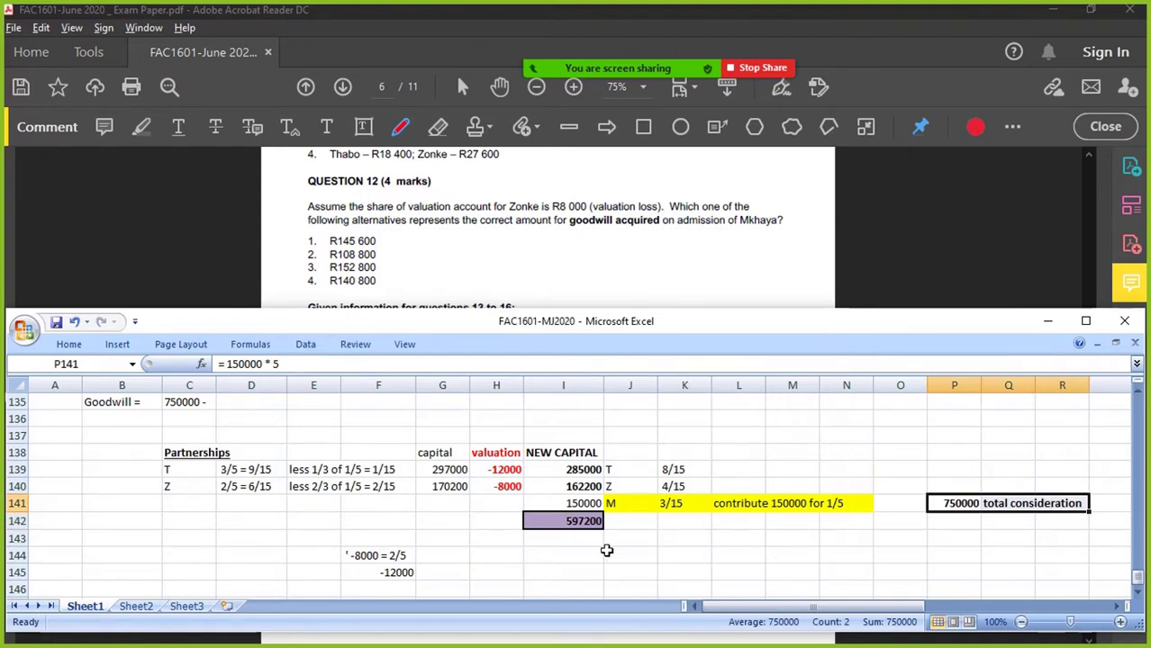
pyautogui.scroll(-1, 642, 566)
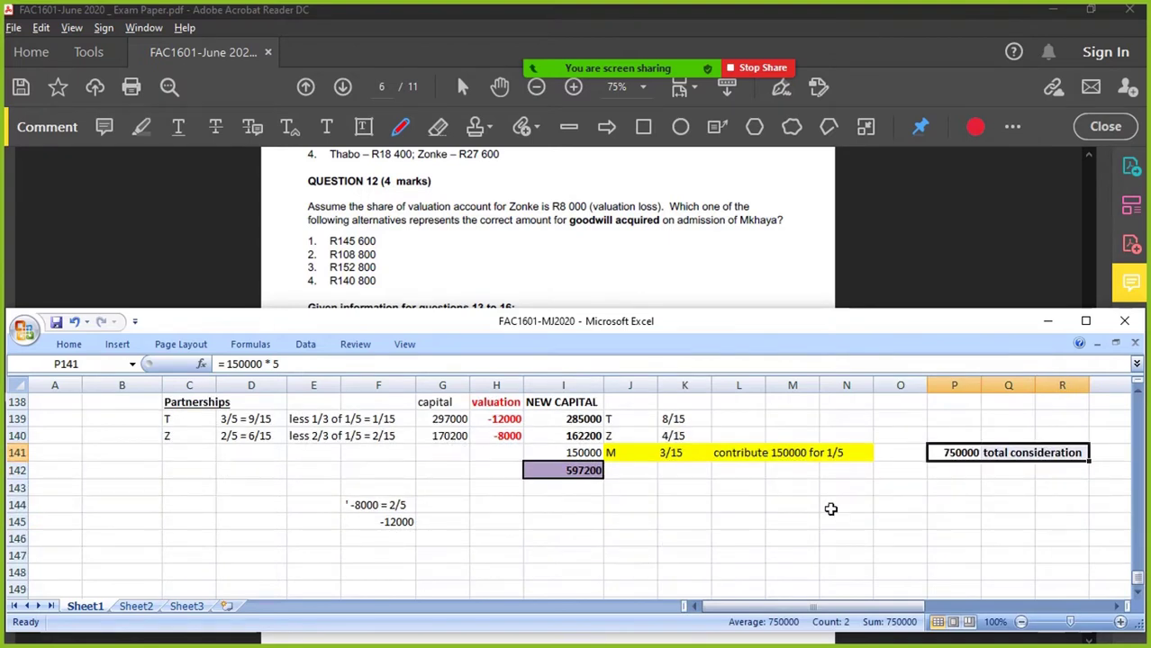
pyautogui.hotkey('ctrl', 'c')
pyautogui.scroll(1, 631, 531)
pyautogui.scroll(1, 458, 537)
# - Edit the goodwill working in C135 to read '750000 - 597200 ='
pyautogui.click(236, 452)
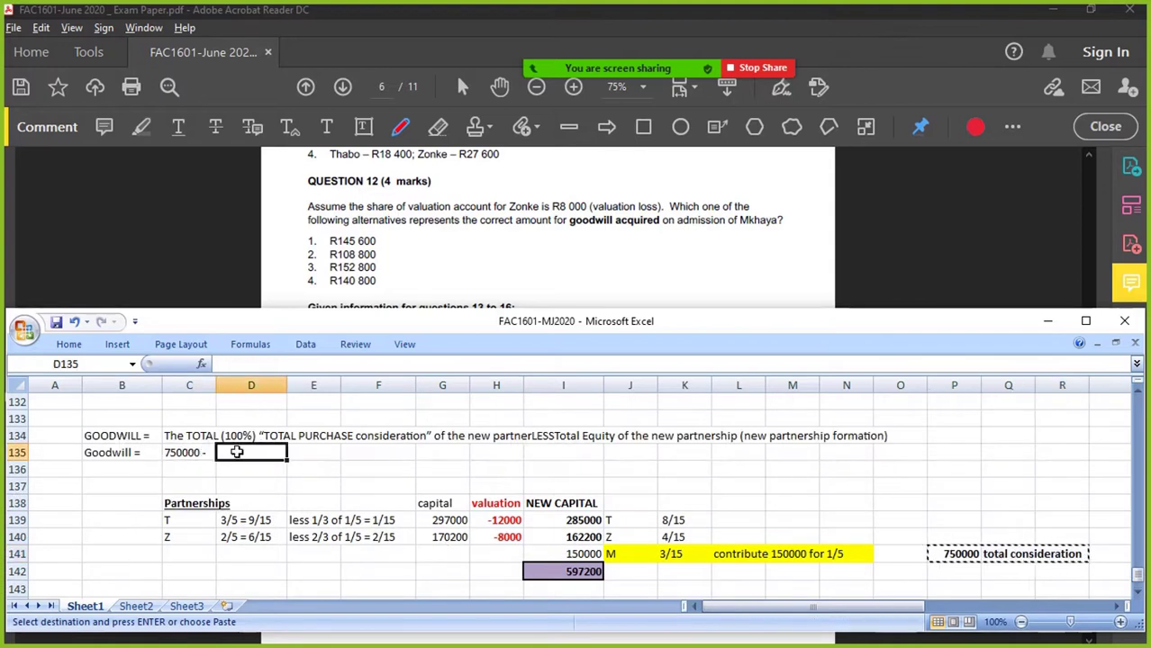
pyautogui.click(187, 453)
pyautogui.click(299, 363)
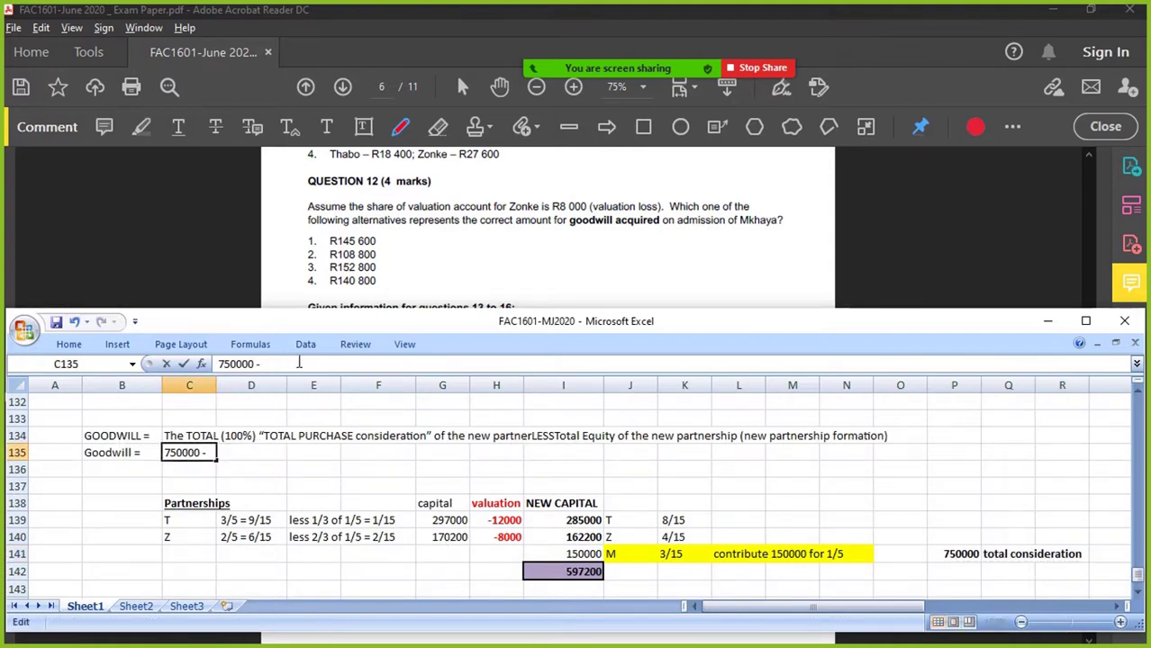
pyautogui.write('597200 =')
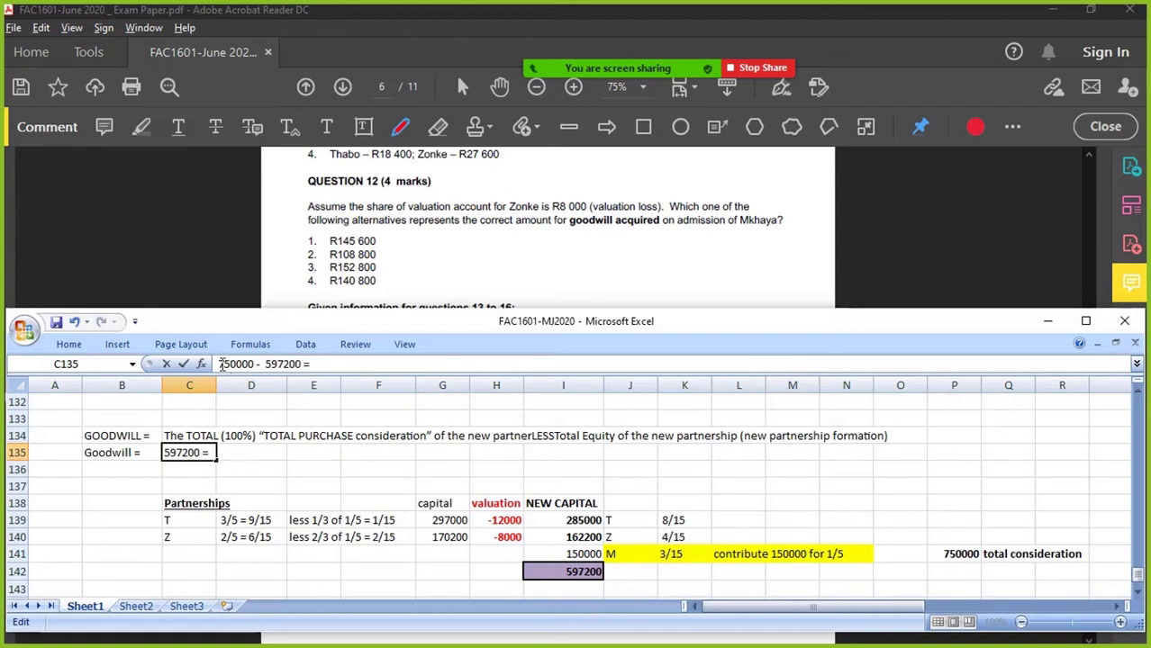
pyautogui.moveTo(219, 364); pyautogui.dragTo(308, 364)
pyautogui.hotkey('ctrl', 'Return')
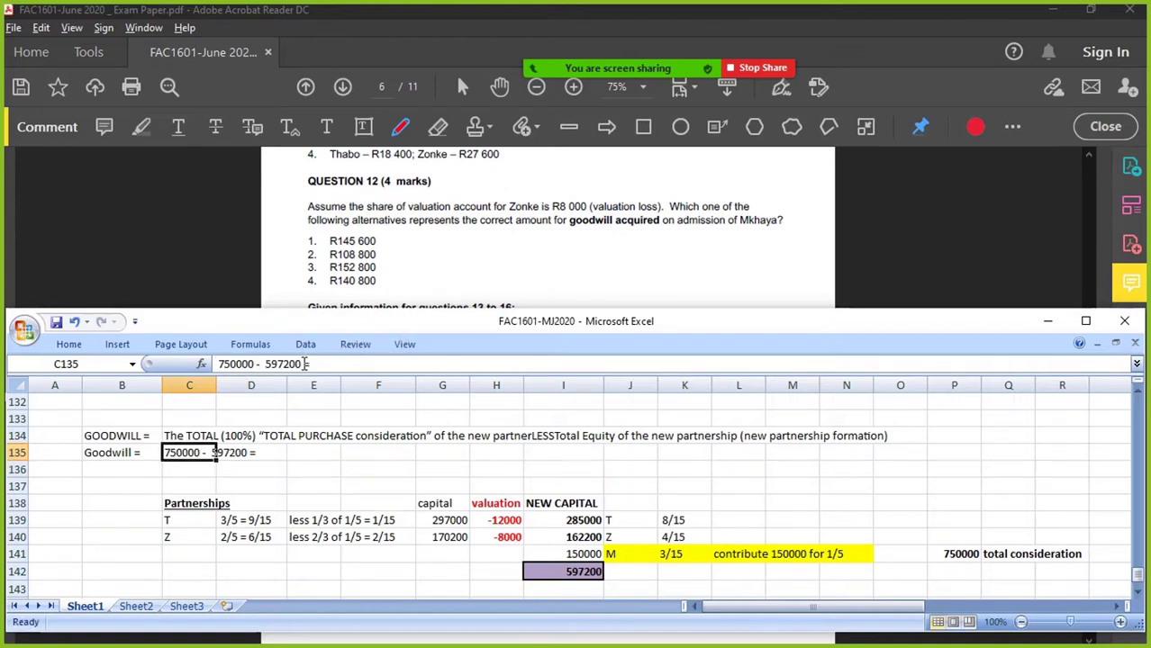
pyautogui.press('Right')
pyautogui.press('Right')
pyautogui.write('=')
pyautogui.hotkey('ctrl', 'v')
pyautogui.press('Return')
pyautogui.press('Down')
pyautogui.press('Up')
pyautogui.press('Up')
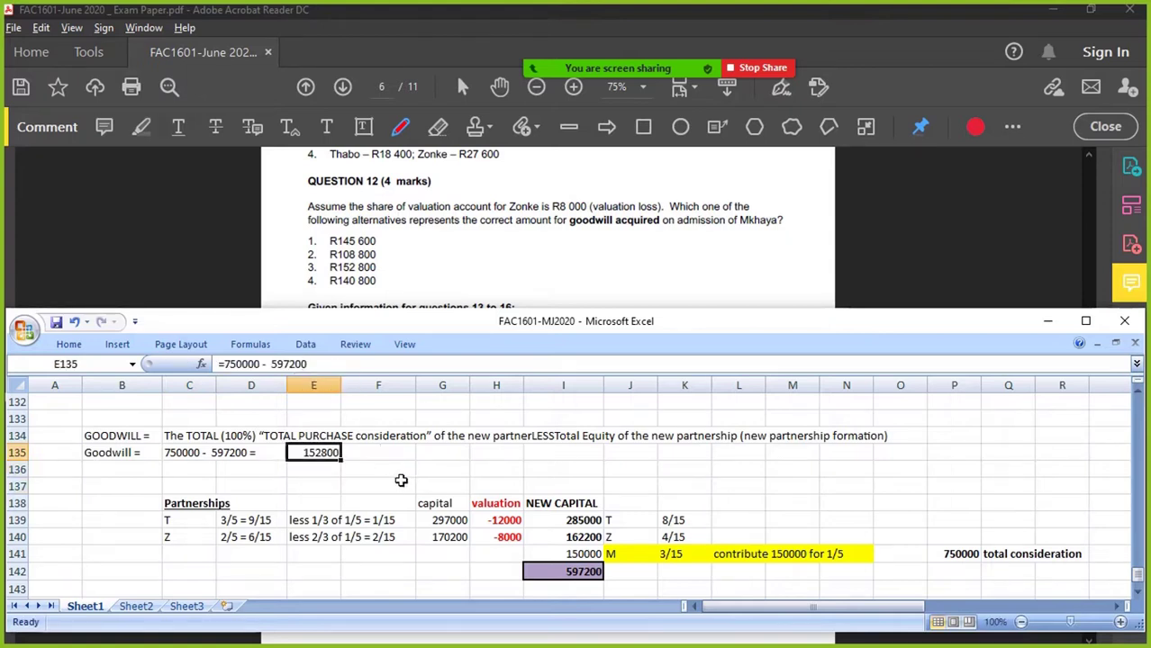
pyautogui.click(379, 453)
pyautogui.write('option 3')
pyautogui.press('Return')
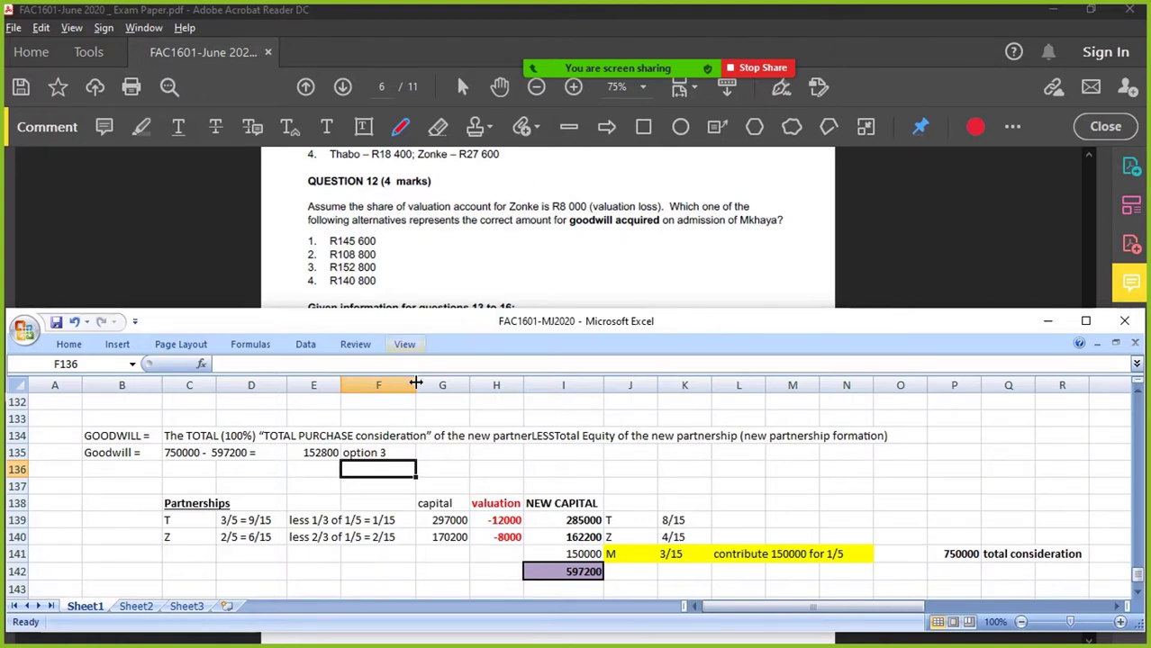
# - Bold the 152800 answer and option note in E135:F135, and label A135 'Q12'
pyautogui.scroll(1, 368, 470)
pyautogui.scroll(1, 373, 514)
pyautogui.scroll(-2, 373, 516)
pyautogui.moveTo(332, 455); pyautogui.dragTo(365, 454)
pyautogui.hotkey('ctrl', 'b')
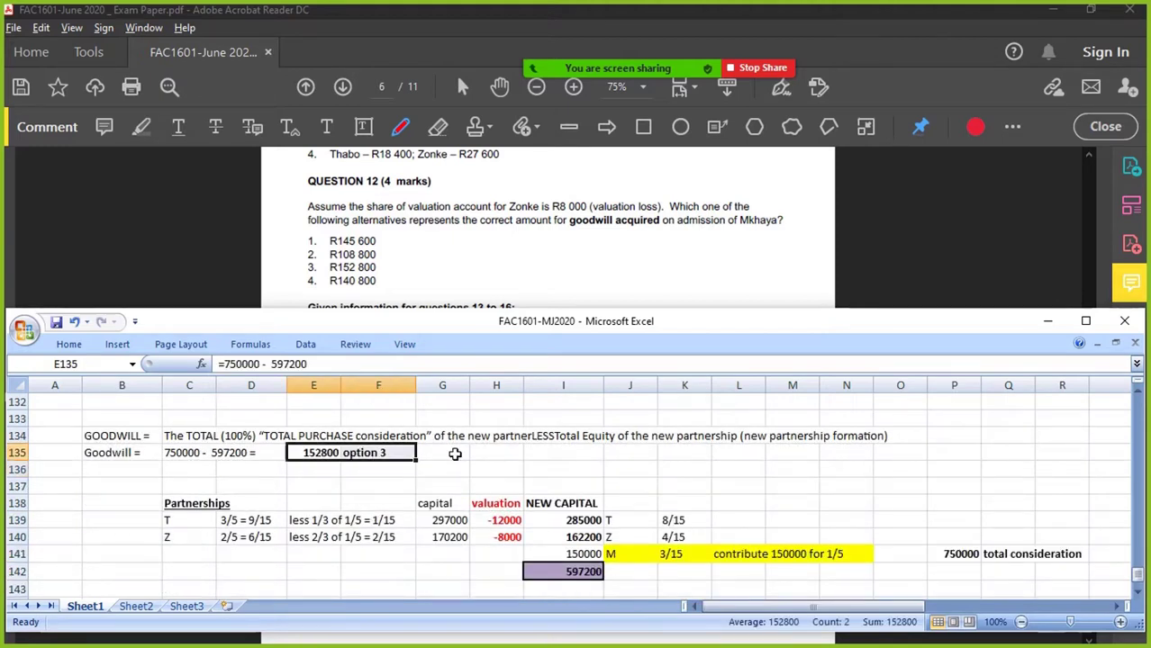
pyautogui.click(70, 454)
pyautogui.write('Q12')
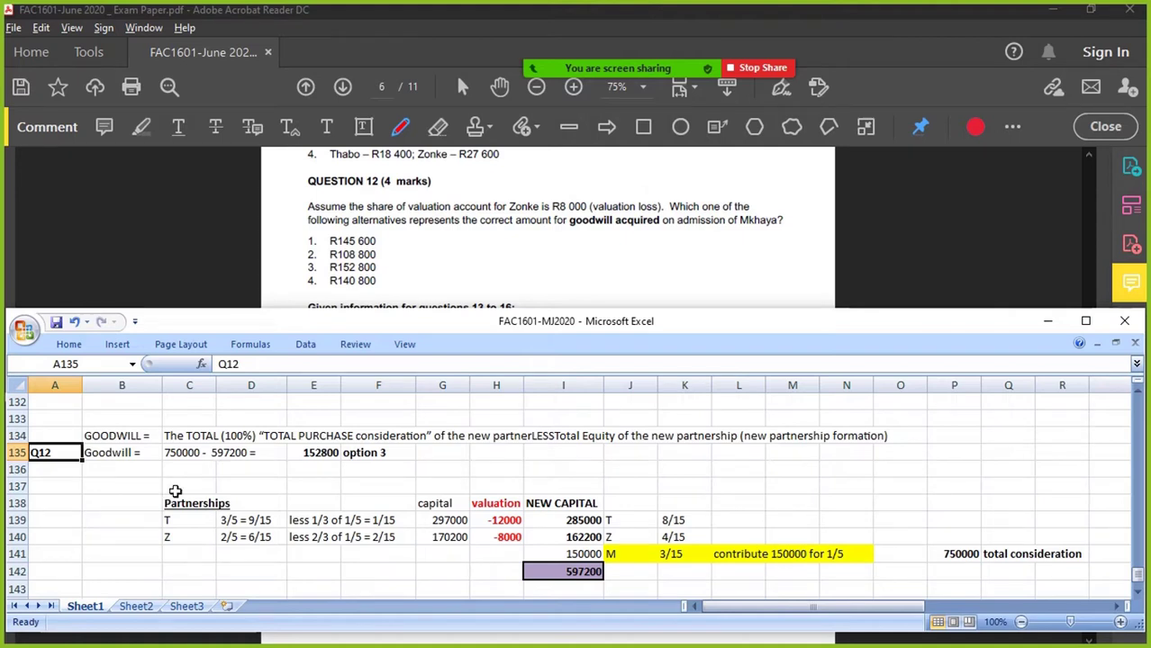
# - Select the Q12 row A135:F135 and show the Fill Color choices
pyautogui.scroll(8, 216, 447)
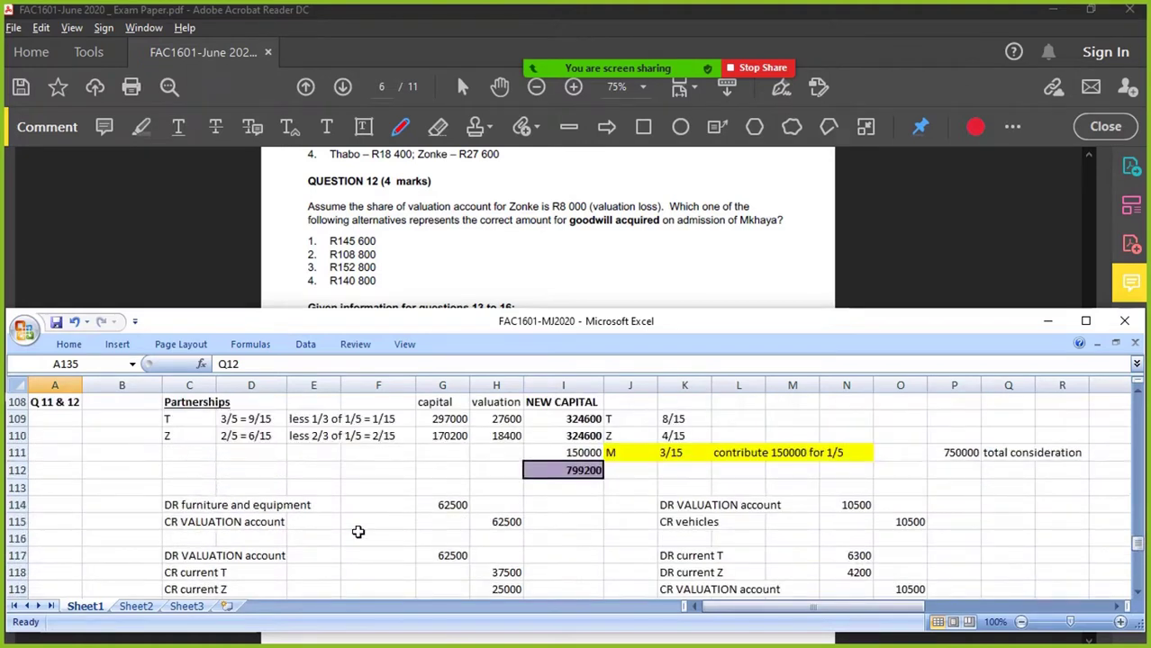
pyautogui.scroll(-5, 357, 533)
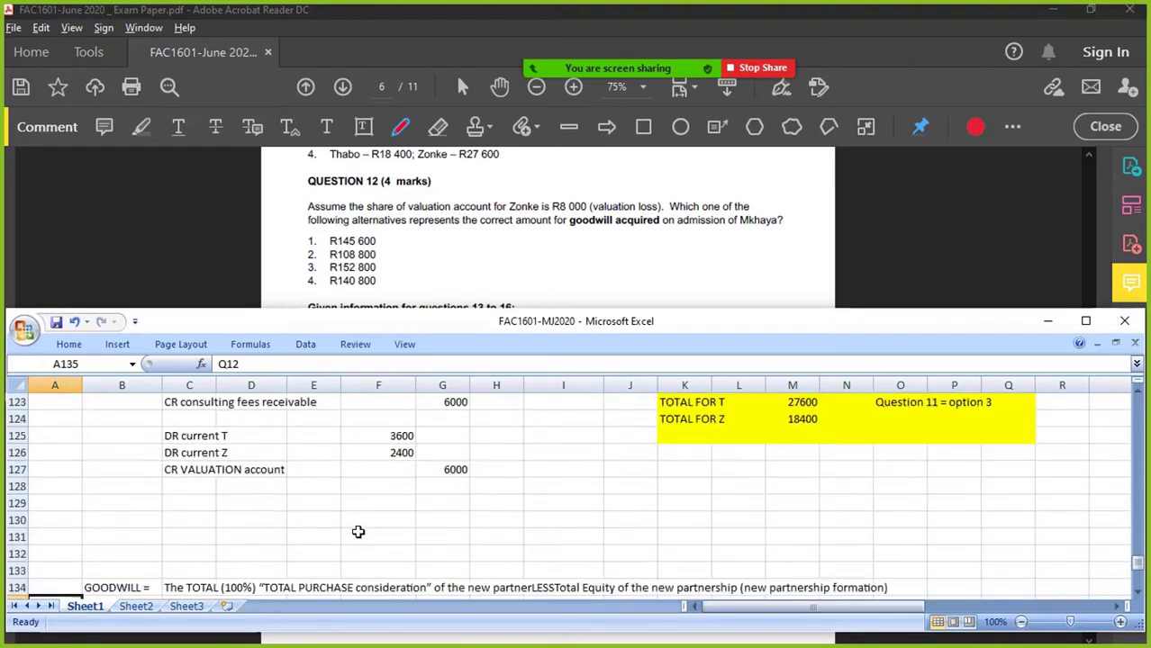
pyautogui.scroll(1, 358, 532)
pyautogui.moveTo(689, 453); pyautogui.dragTo(994, 478)
pyautogui.scroll(-6, 843, 472)
pyautogui.scroll(2, 537, 496)
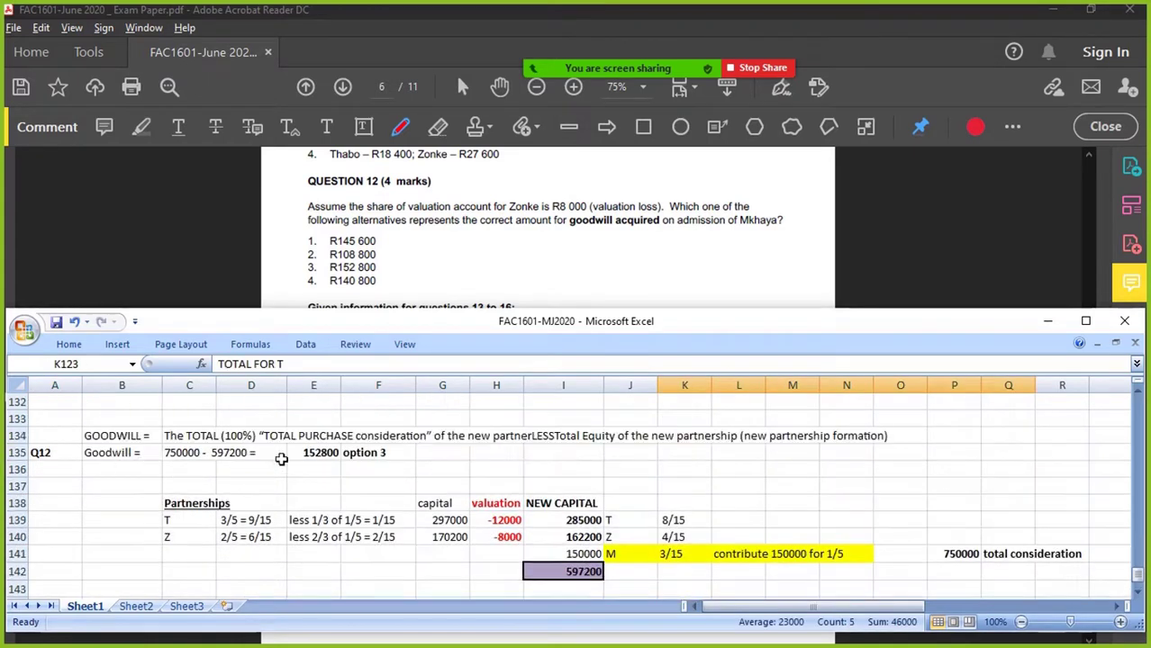
pyautogui.moveTo(47, 453); pyautogui.dragTo(388, 459)
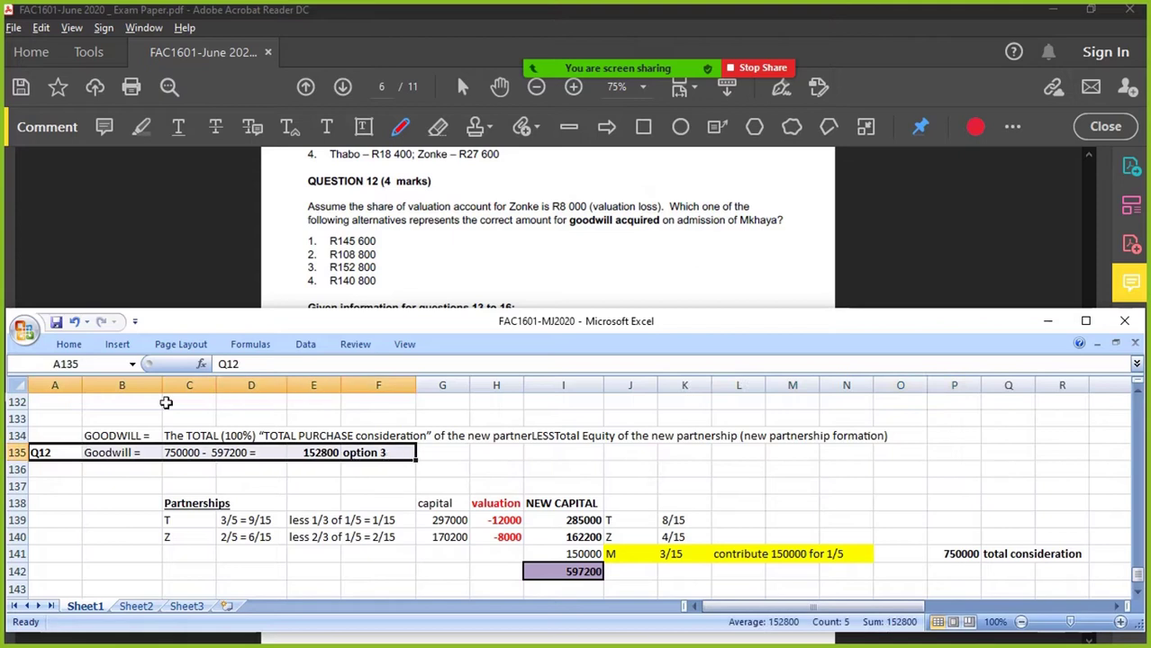
pyautogui.click(64, 344)
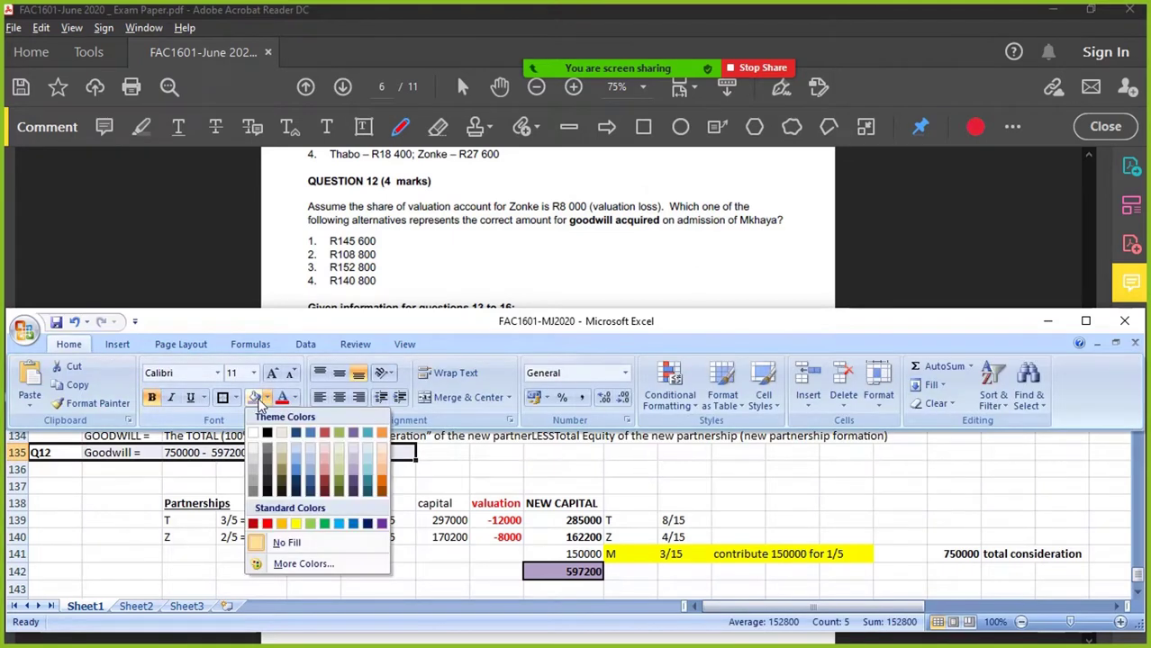